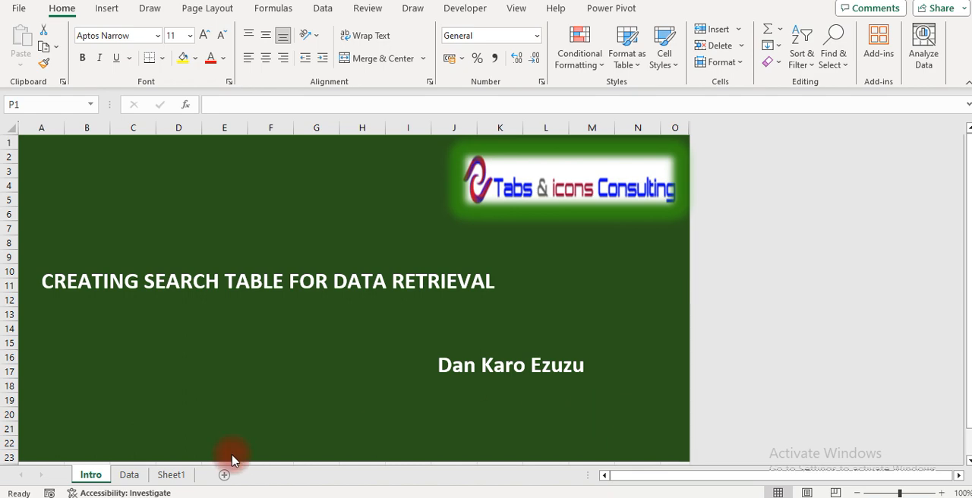
# Examine the column headers and the first sales records on the Data sheet
pyautogui.click(129, 475)
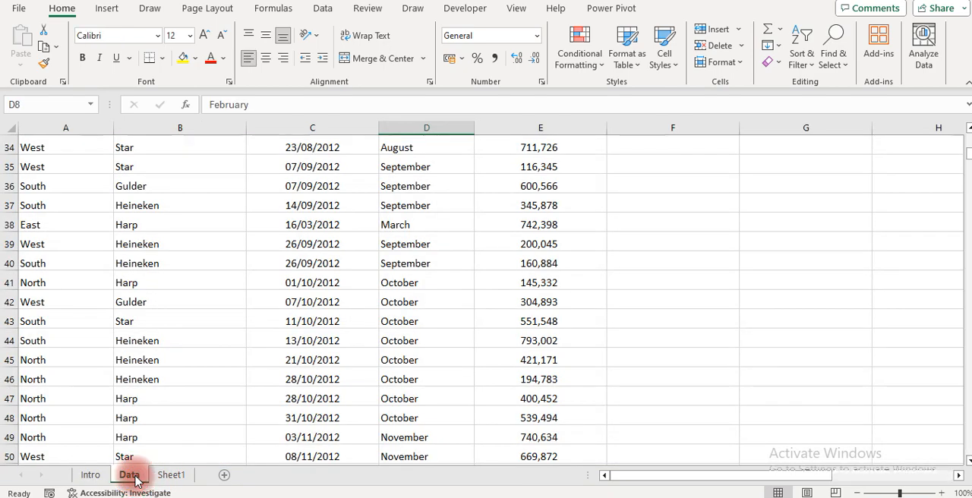
pyautogui.press('Up')
pyautogui.press('Up')
pyautogui.press('Up')
pyautogui.press('Up')
pyautogui.press('Up')
pyautogui.press('Up')
pyautogui.press('Up')
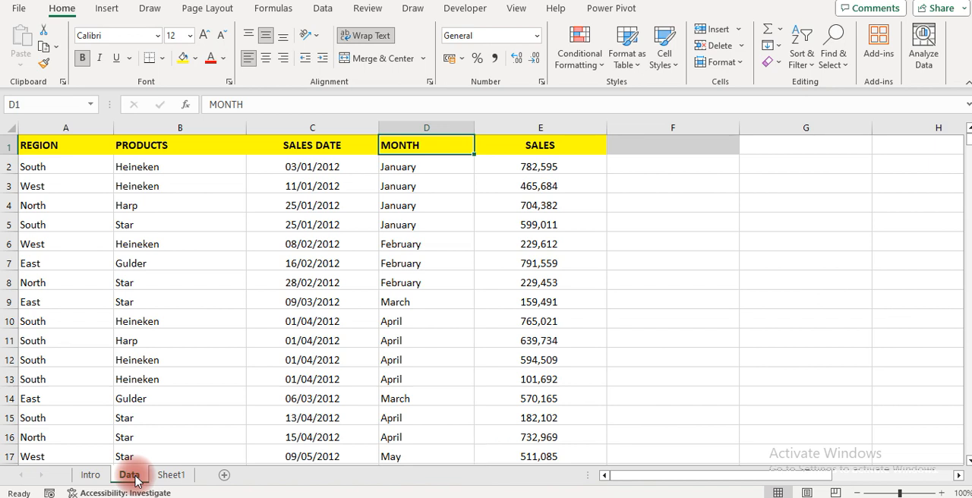
pyautogui.press('Down')
pyautogui.press('Down')
pyautogui.press('Left')
pyautogui.press('Left')
pyautogui.press('Left')
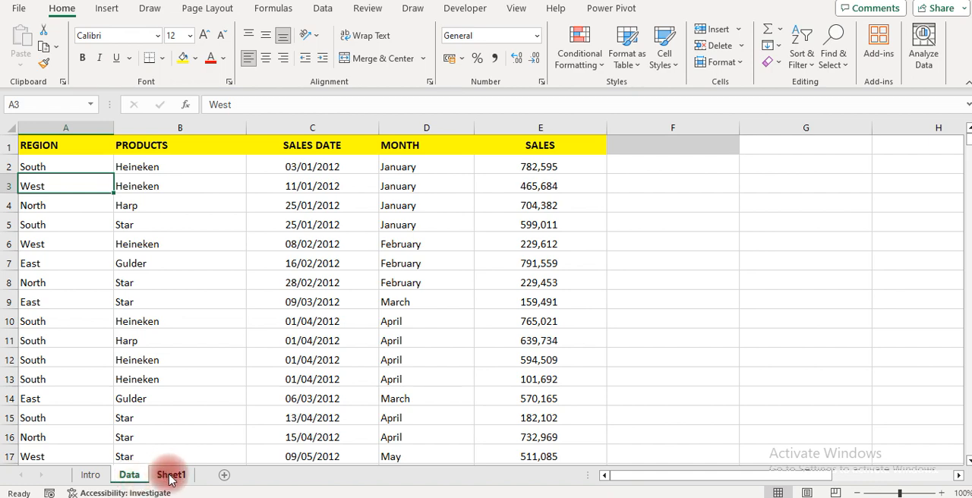
# Inspect the formulas behind the product results and the Total Sales figure on Sheet1
pyautogui.click(169, 479)
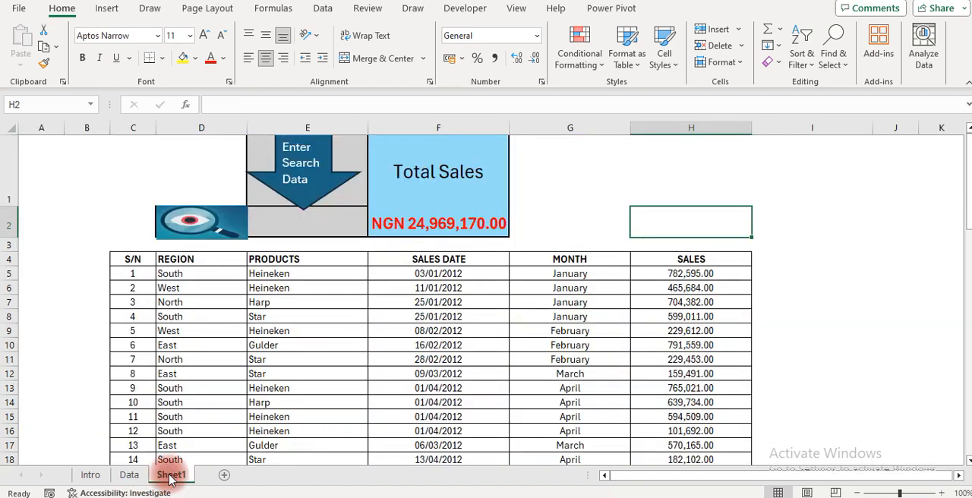
pyautogui.click(278, 288)
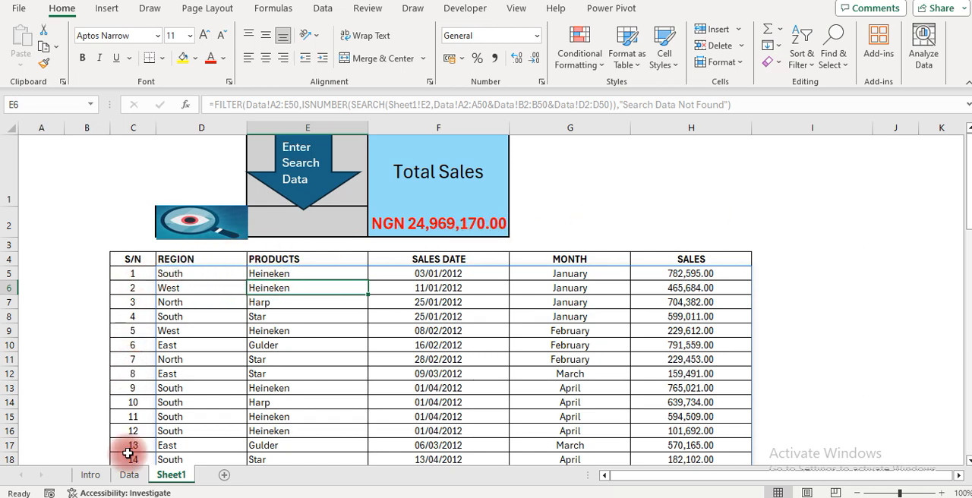
pyautogui.click(407, 223)
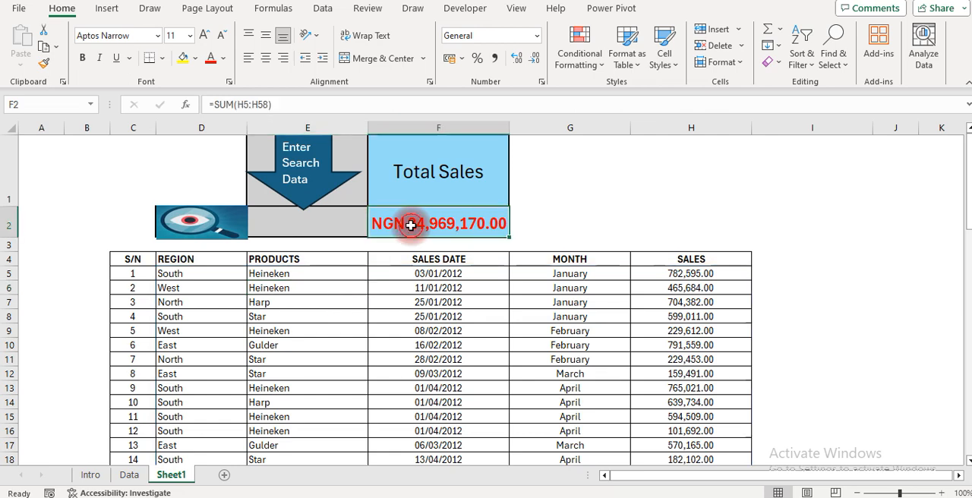
# Search the Sheet1 table for "west" through cell E2 and check the region column of the results
pyautogui.click(290, 229)
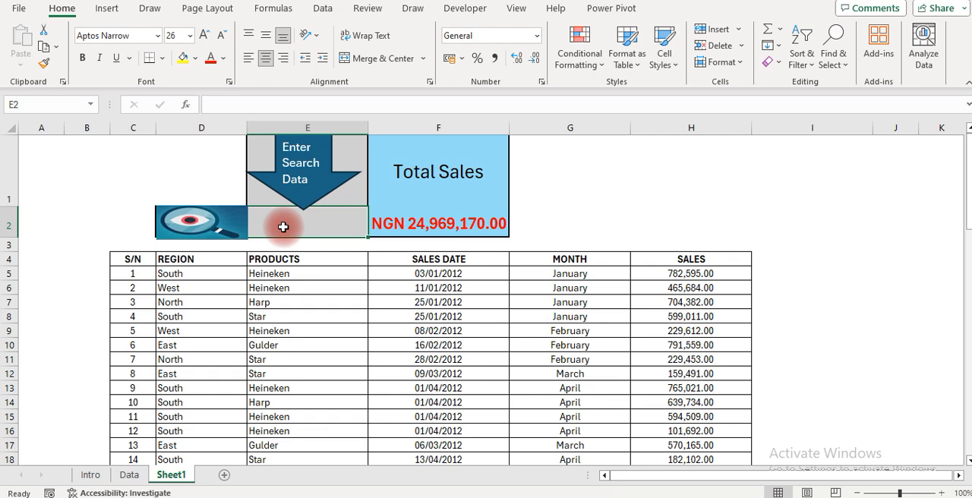
pyautogui.write('west')
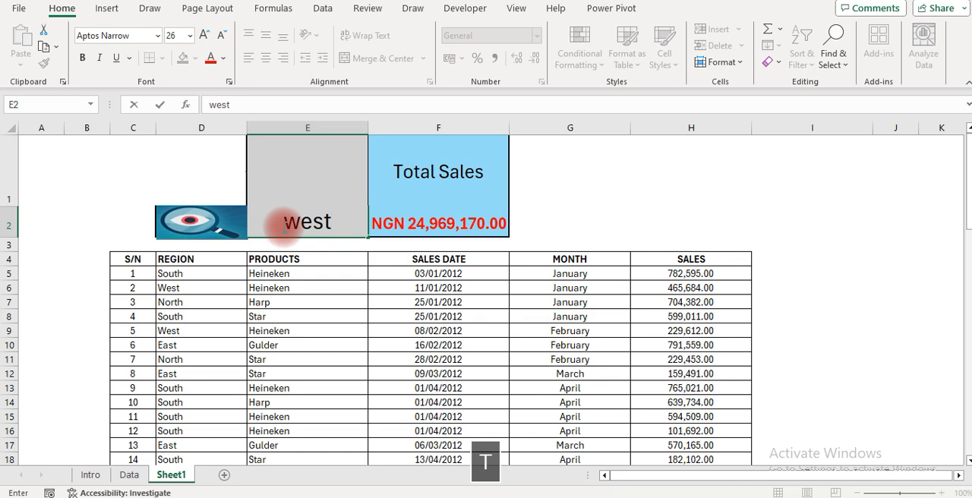
pyautogui.press('Return')
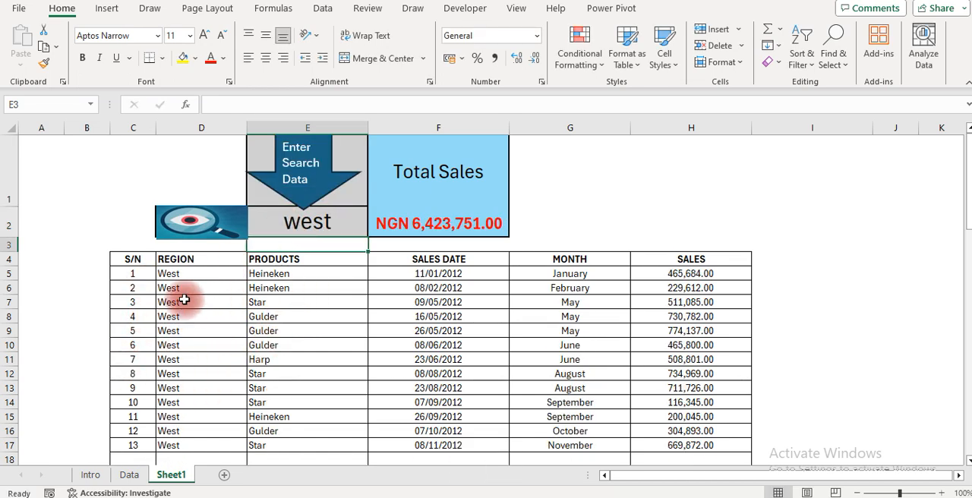
pyautogui.moveTo(174, 277); pyautogui.dragTo(178, 431)
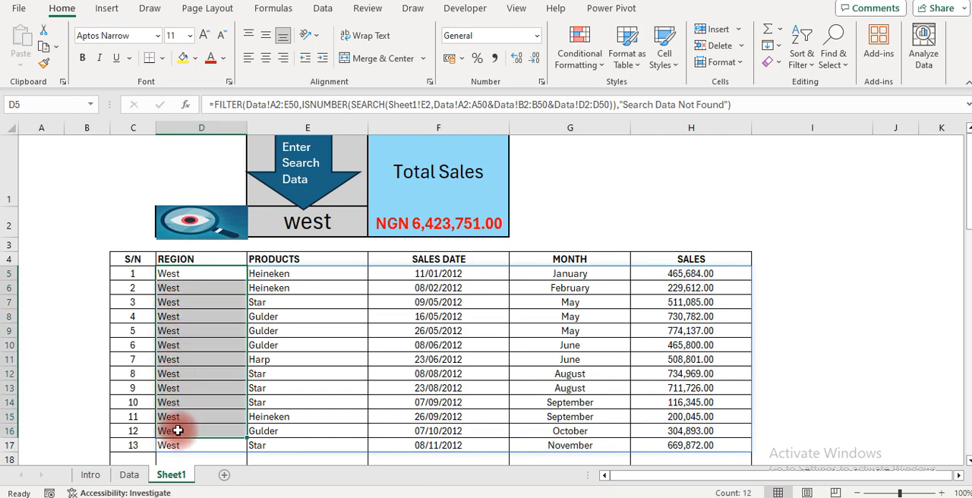
pyautogui.click(191, 284)
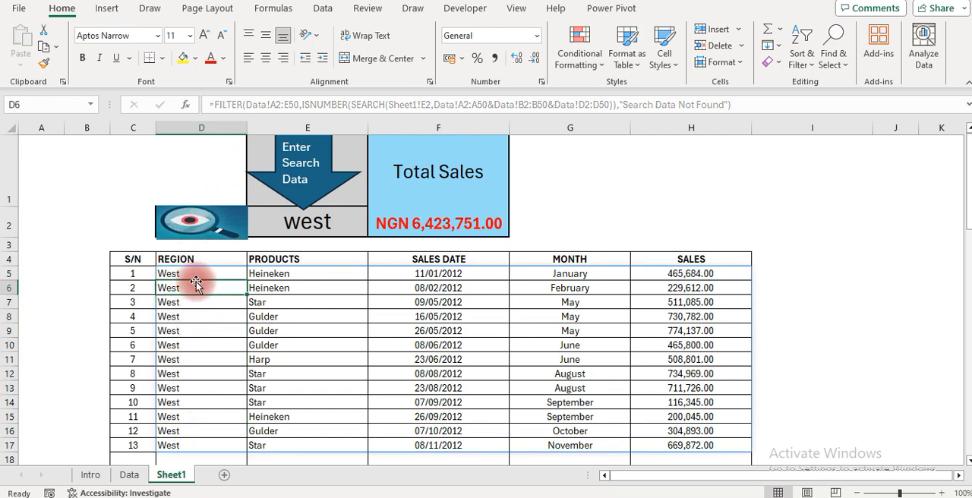
# Search the table by region through cell E2, first for "south" and again for "north"
pyautogui.click(297, 228)
pyautogui.write('sou')
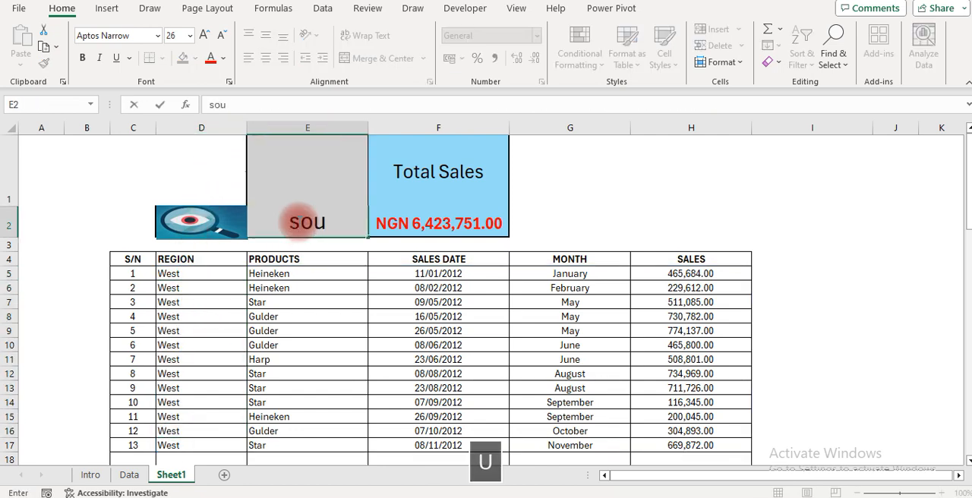
pyautogui.write('th')
pyautogui.press('Return')
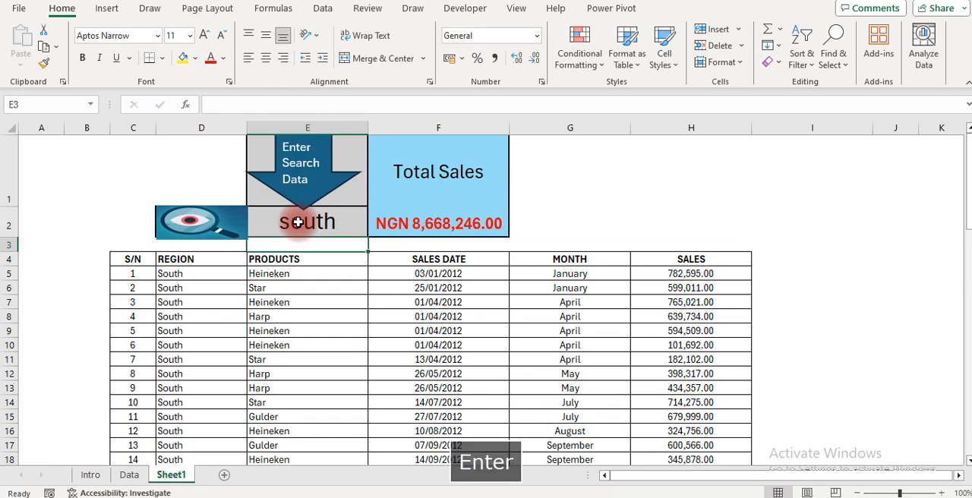
pyautogui.click(280, 225)
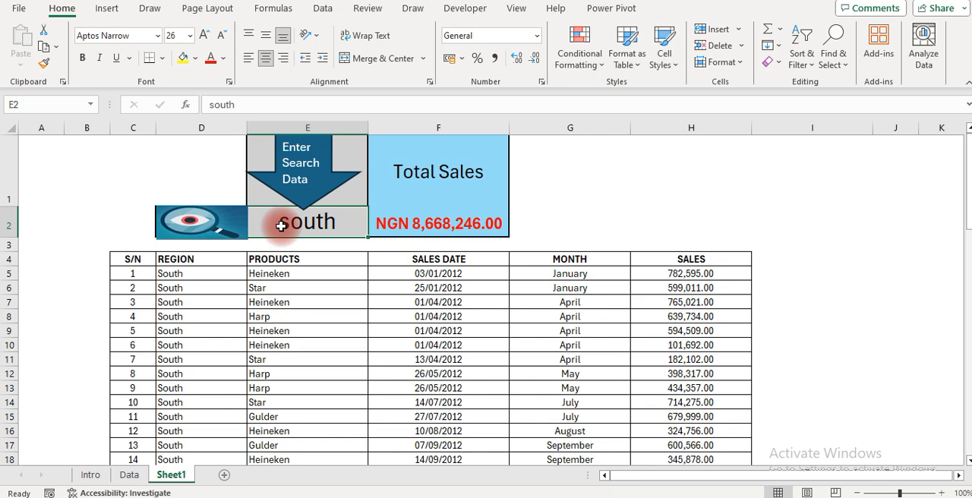
pyautogui.write('north')
pyautogui.press('Return')
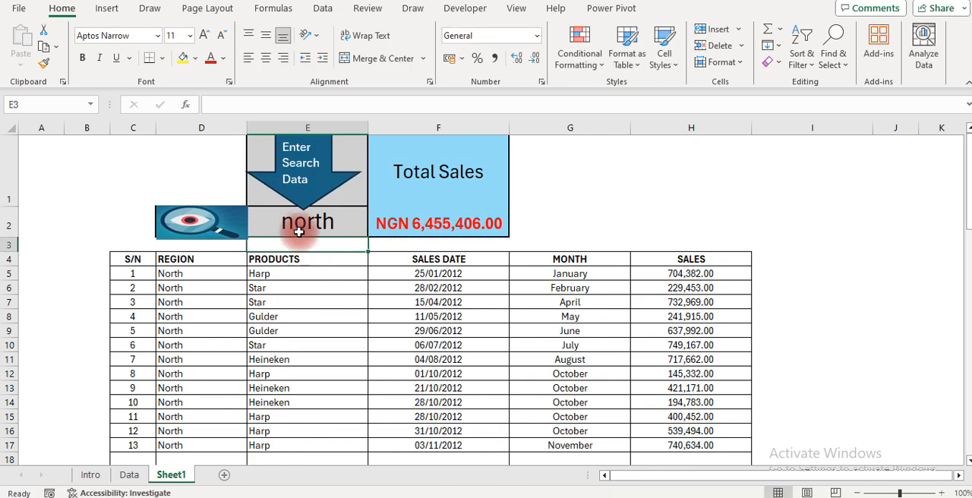
# Search the table by product through cell E2, first for "star" and again for "gulder"
pyautogui.click(296, 227)
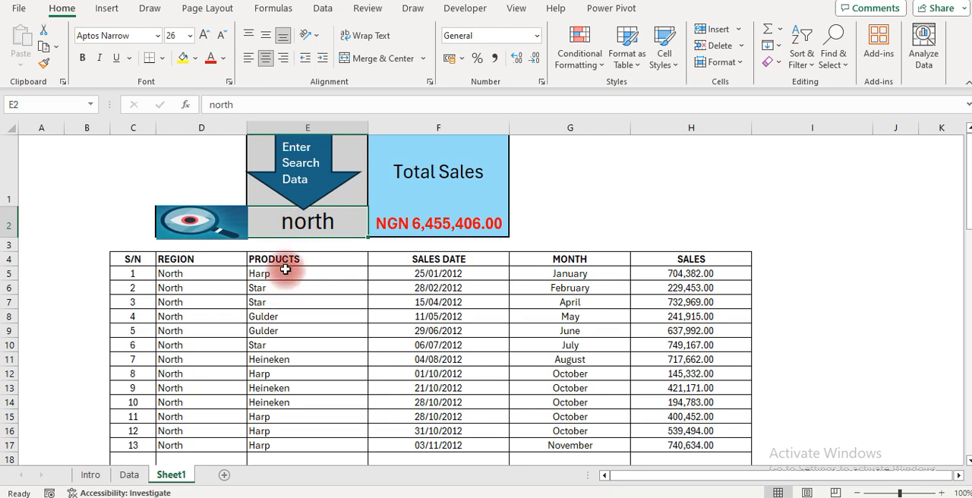
pyautogui.write('star')
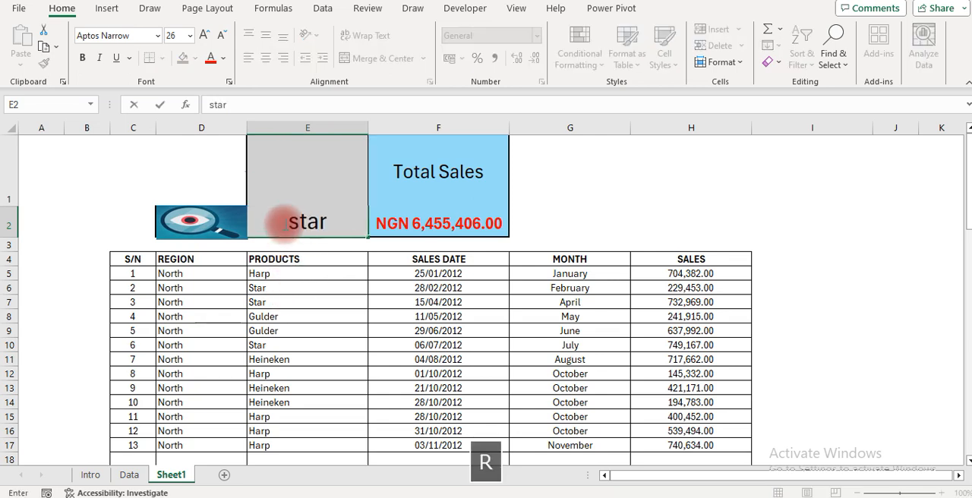
pyautogui.press('Return')
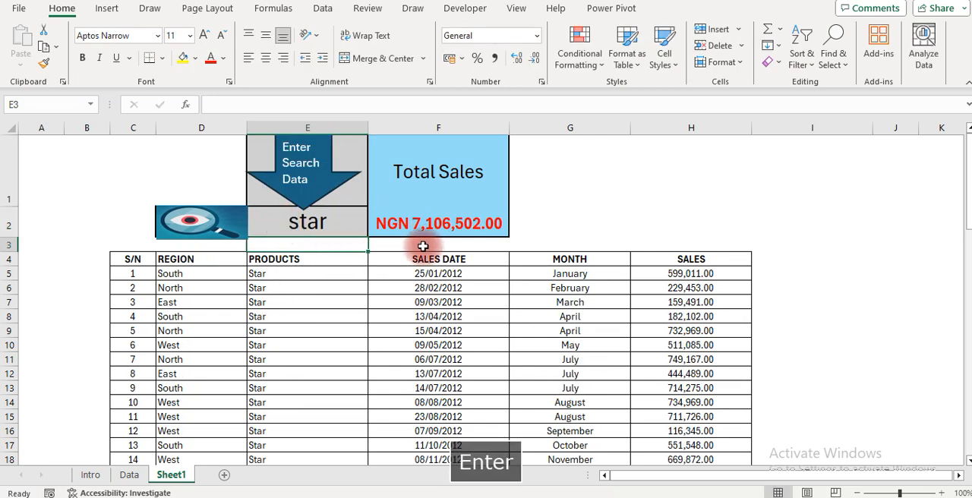
pyautogui.click(299, 224)
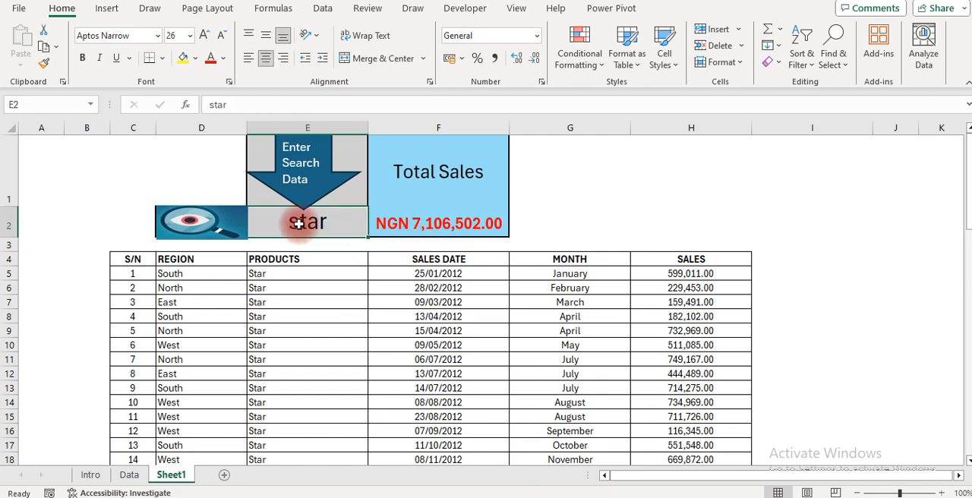
pyautogui.write('gul')
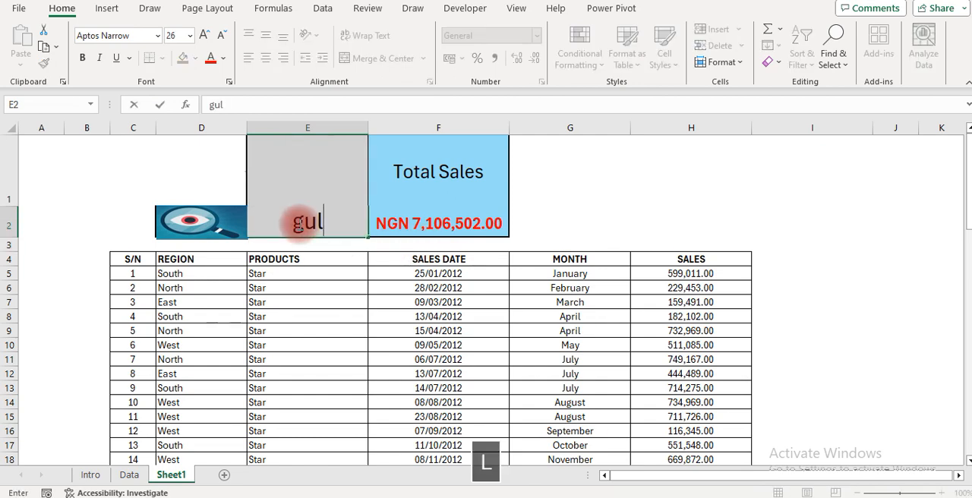
pyautogui.write('der')
pyautogui.press('Return')
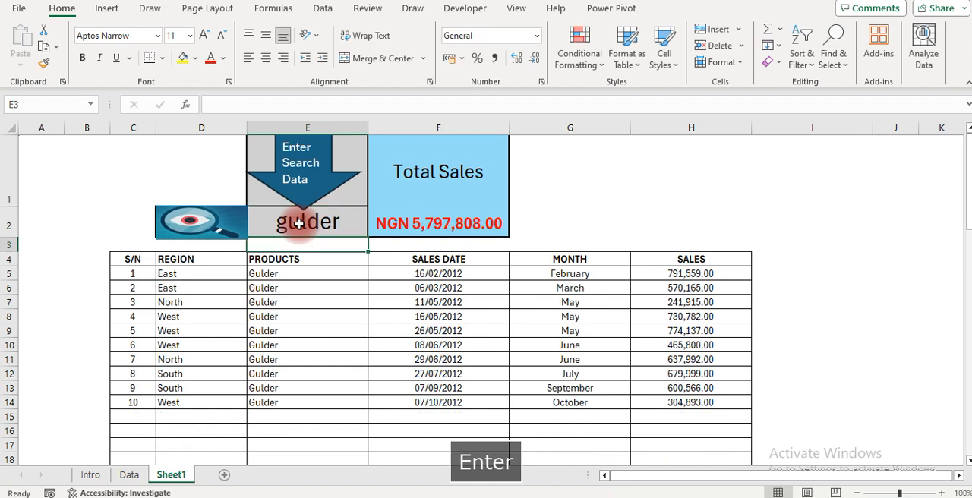
# Search the table by month for "april" through cell E2
pyautogui.click(317, 223)
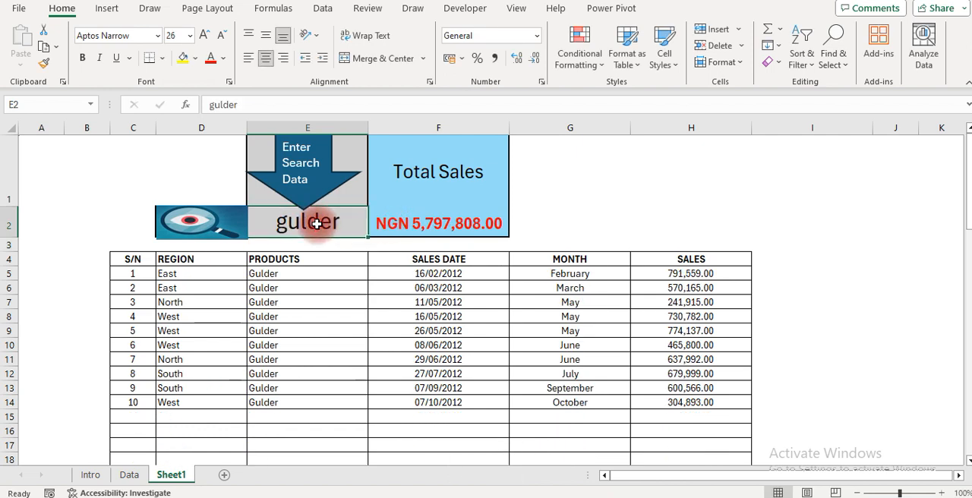
pyautogui.write('apri')
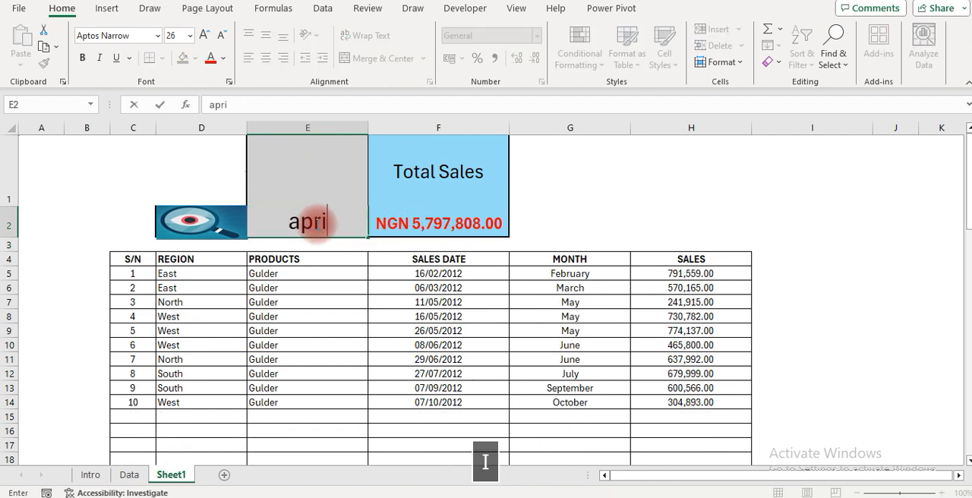
pyautogui.write('l')
pyautogui.press('Return')
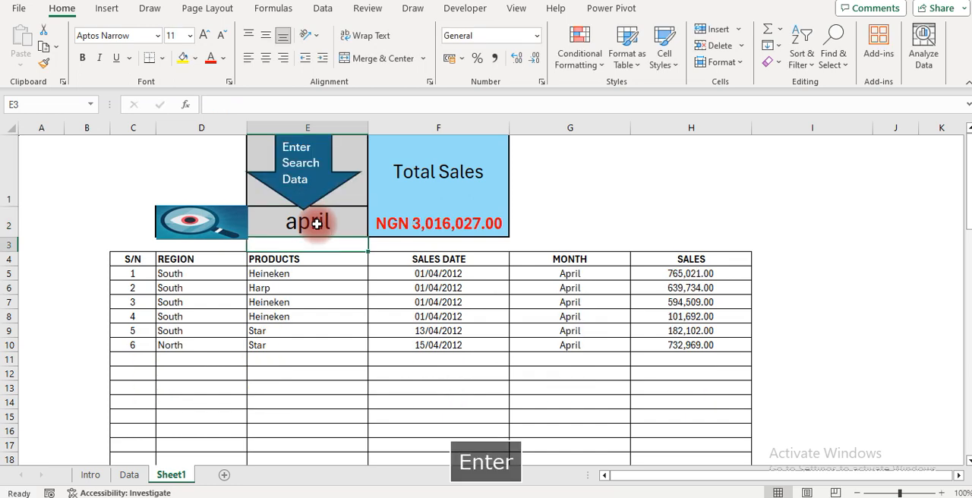
# Search the table for the unlisted product "fanta", and clear search cell E2
pyautogui.click(313, 223)
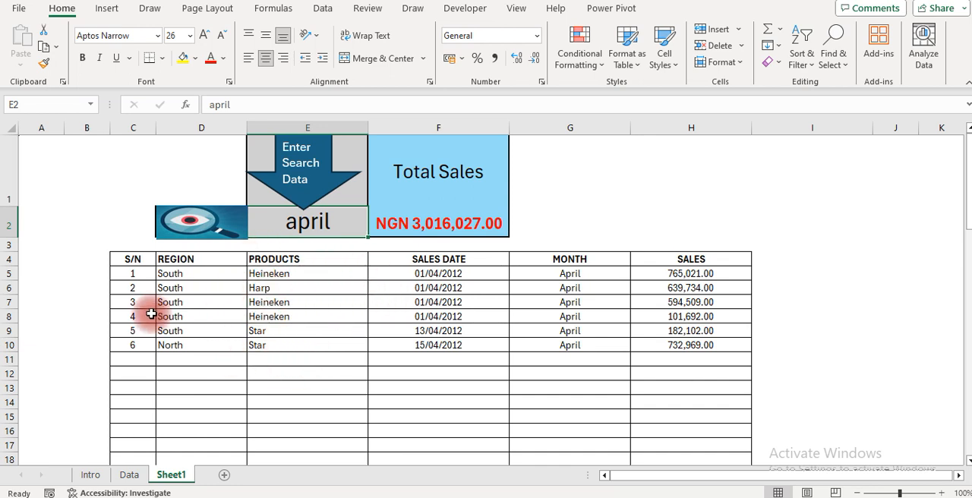
pyautogui.write('fanta')
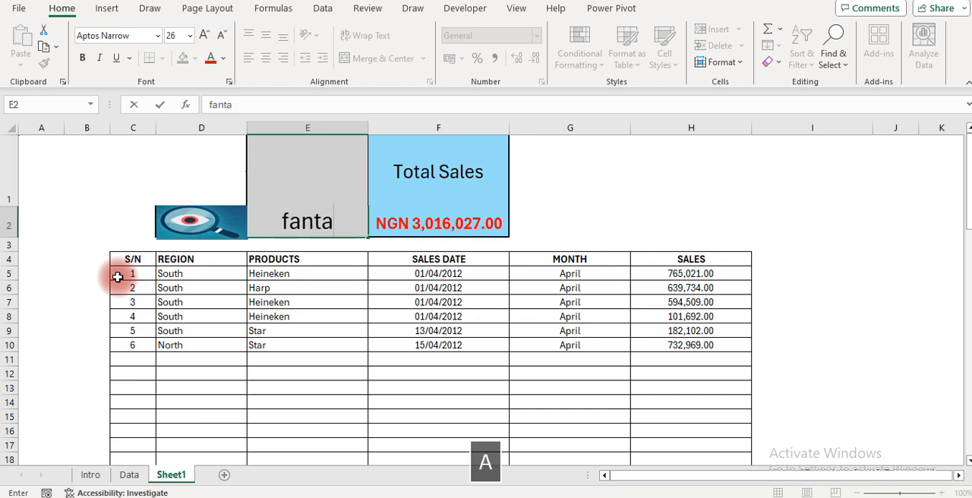
pyautogui.press('Return')
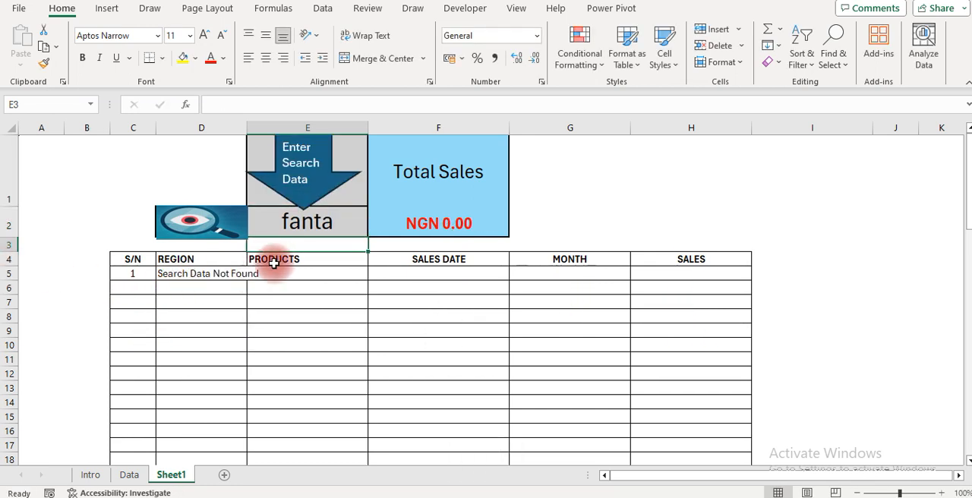
pyautogui.click(296, 226)
pyautogui.press('Delete')
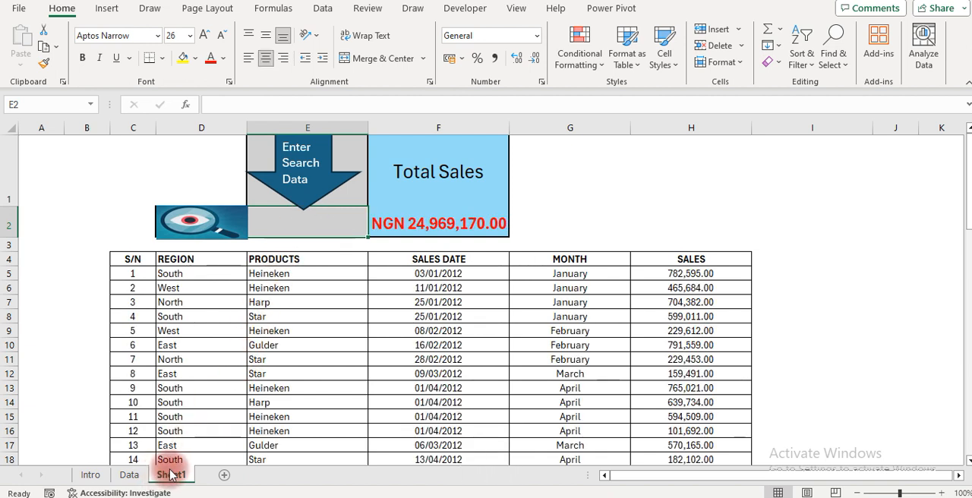
pyautogui.press('alt')
pyautogui.press('h')
pyautogui.press('s')
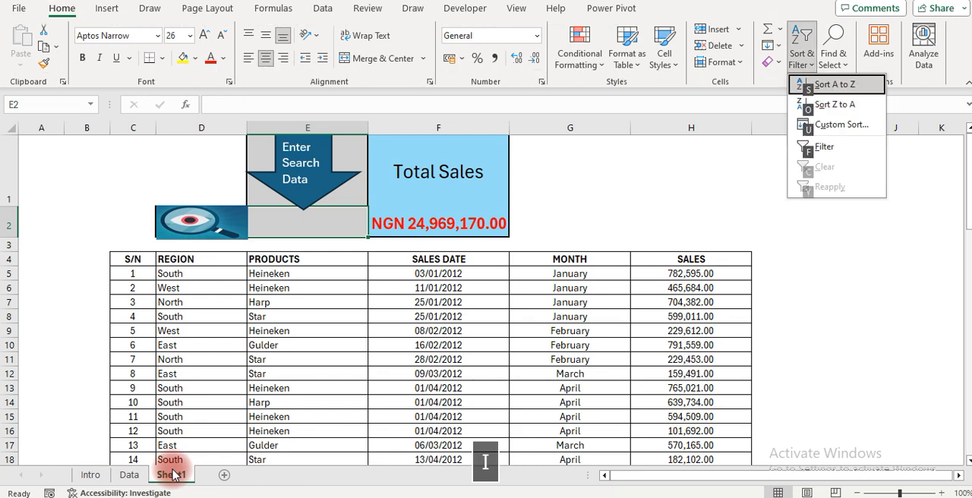
pyautogui.press('Escape')
pyautogui.press('Escape')
pyautogui.press('Escape')
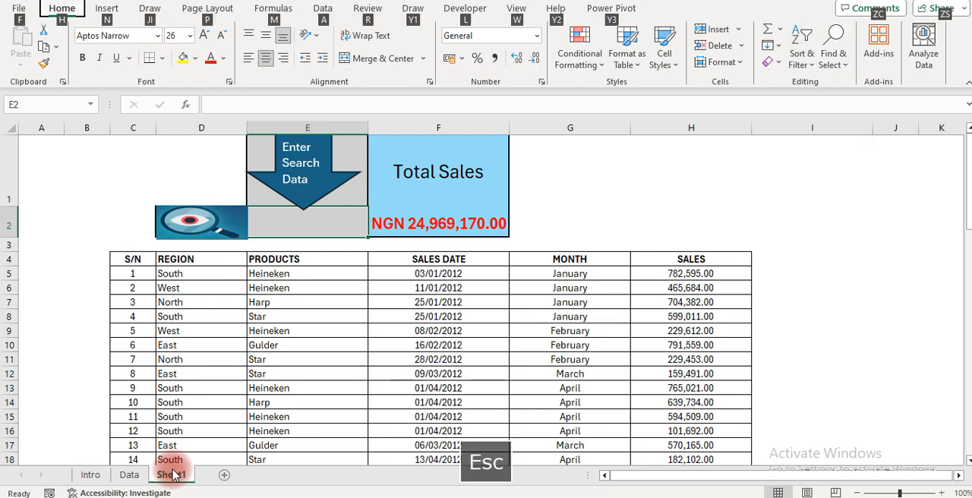
pyautogui.write('his`')
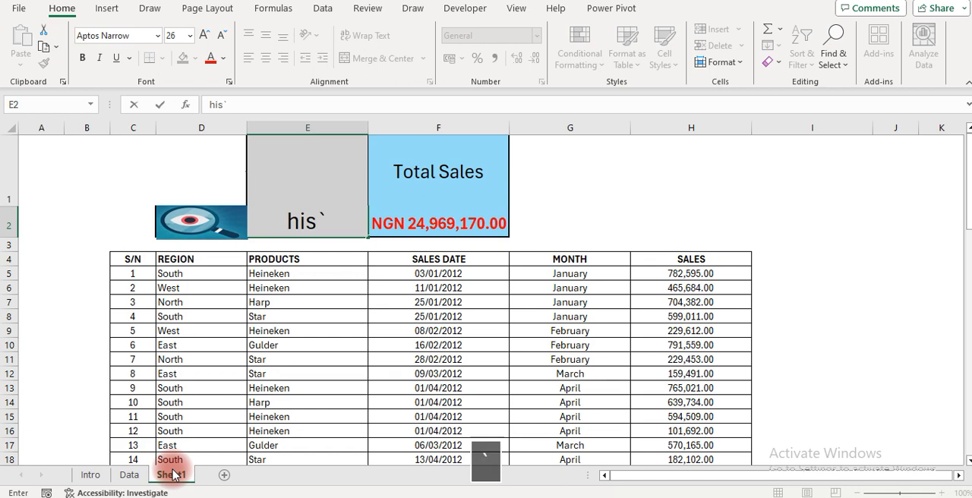
pyautogui.press('Escape')
# Insert a new worksheet in front of Sheet1
pyautogui.press('alt')
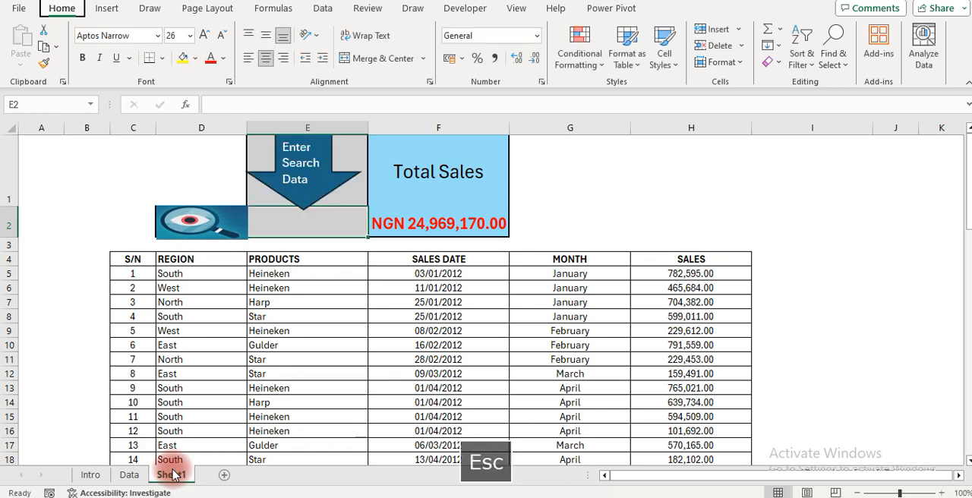
pyautogui.press('h')
pyautogui.press('i')
pyautogui.press('s')
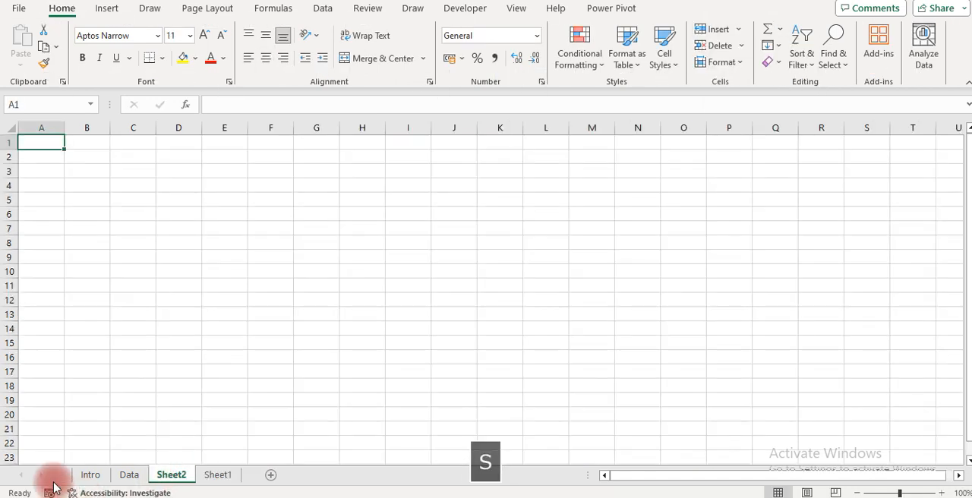
# Increase the heights of rows 1 and 2 on the new sheet, making row 1 the taller one
pyautogui.click(176, 367)
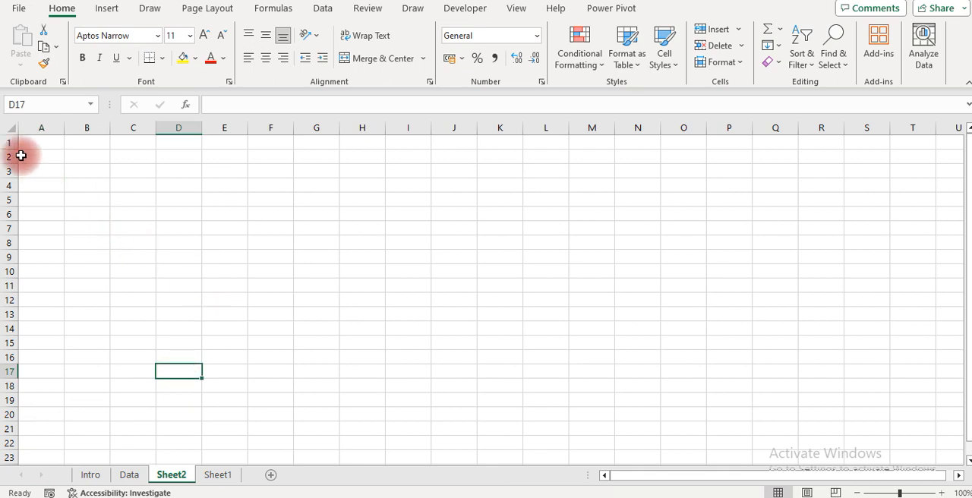
pyautogui.moveTo(7, 148); pyautogui.dragTo(9, 249)
pyautogui.click(158, 295)
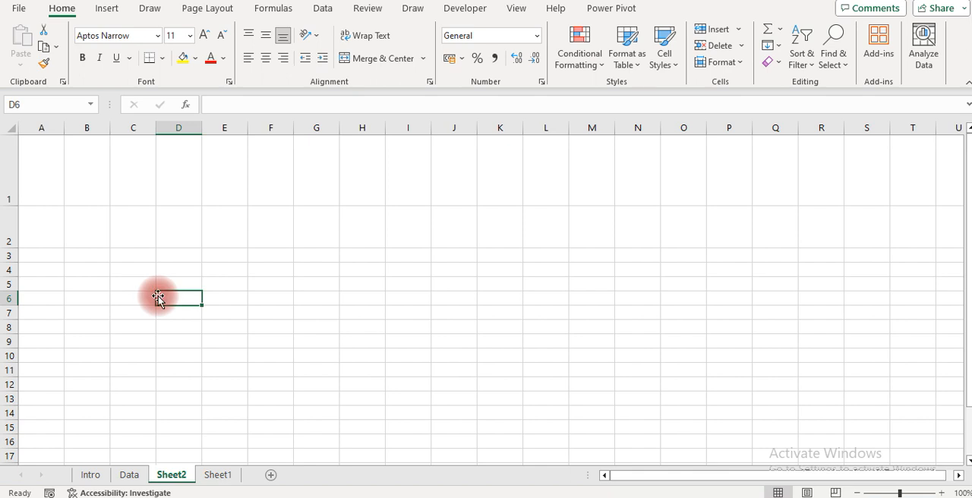
pyautogui.click(215, 474)
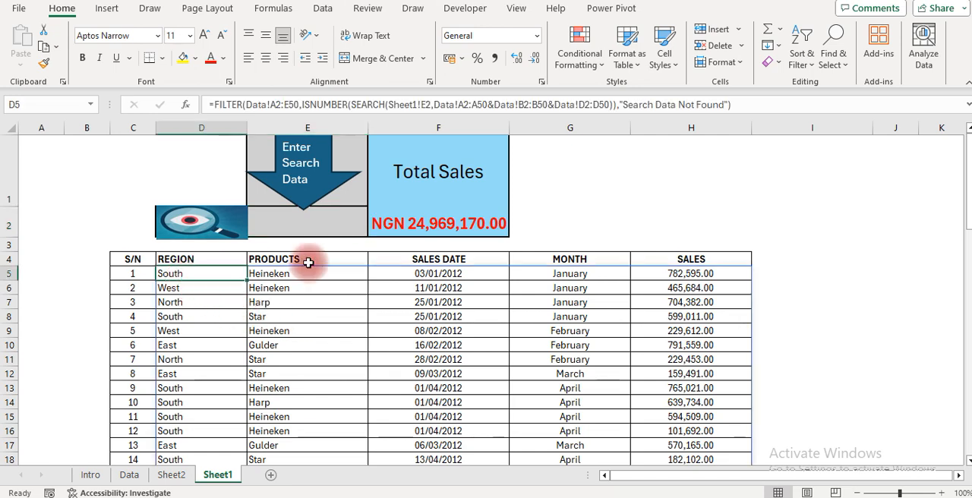
pyautogui.click(778, 182)
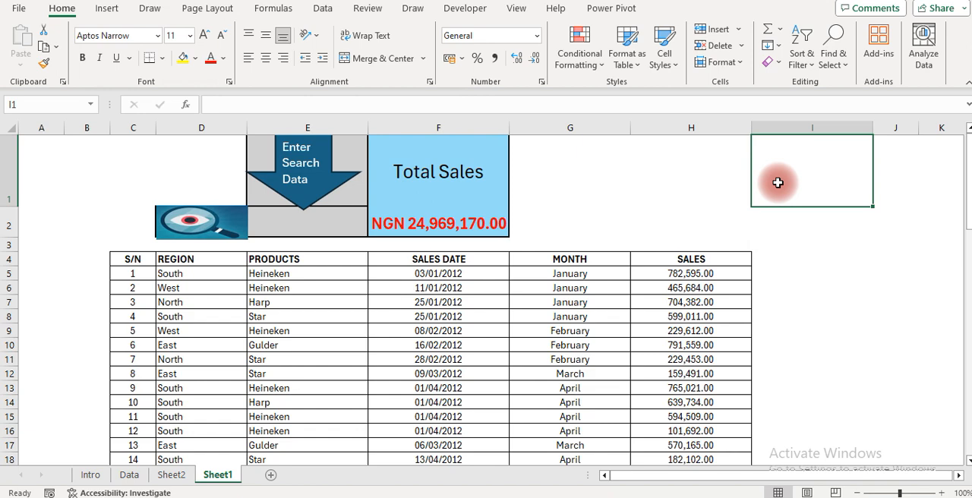
pyautogui.click(774, 223)
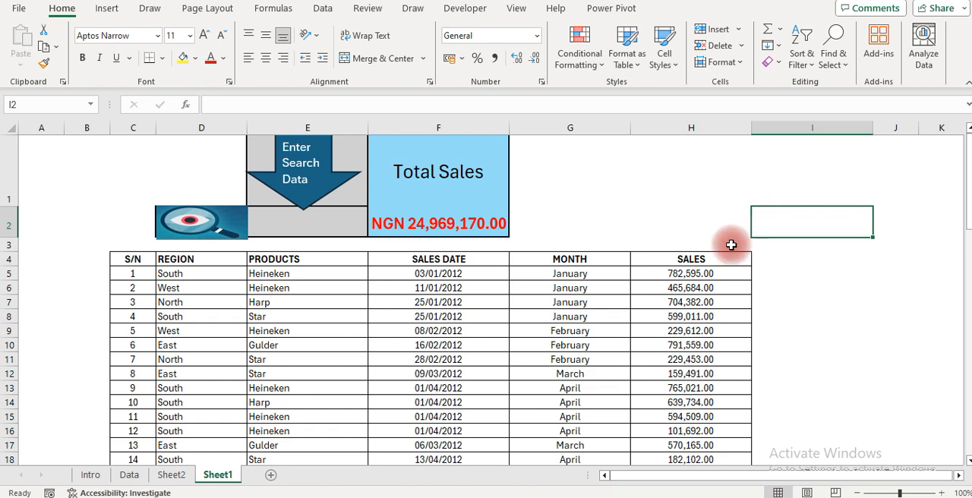
# Enter the search word "West" in cell F1 of the Data sheet
pyautogui.click(131, 475)
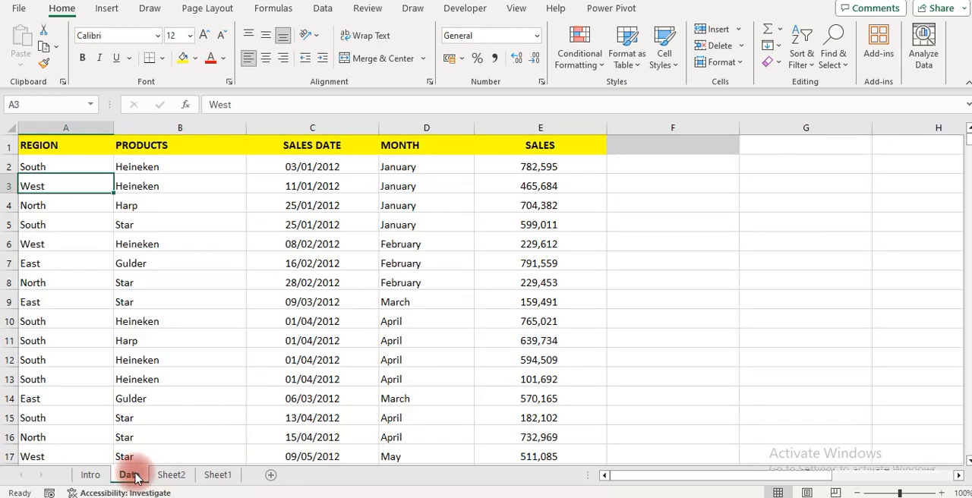
pyautogui.click(679, 177)
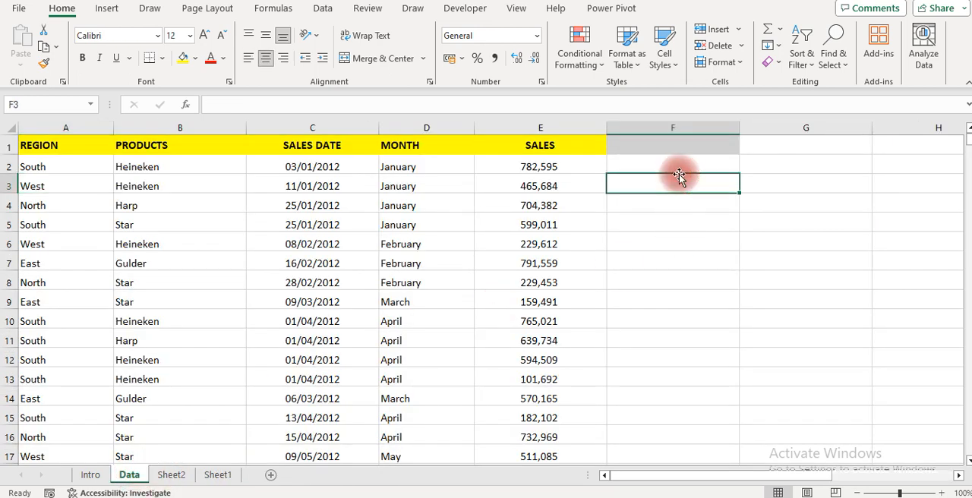
pyautogui.press('Up')
pyautogui.press('Up')
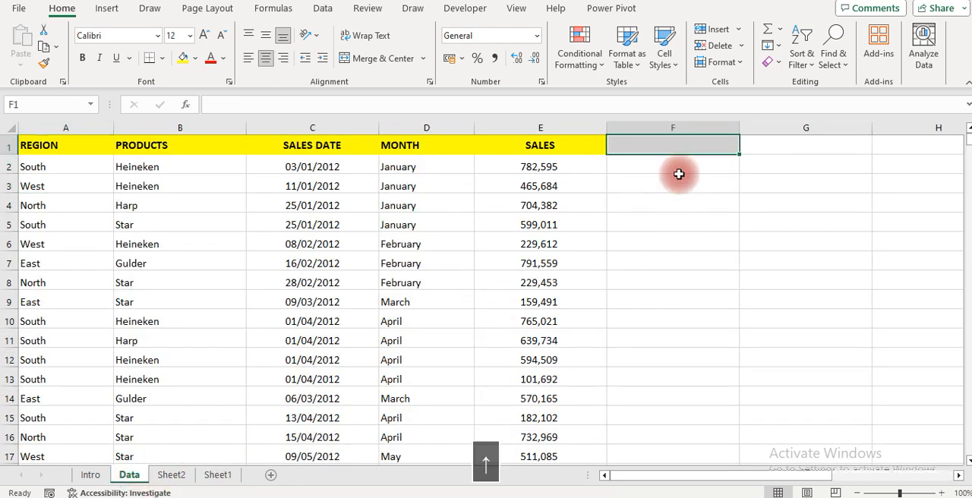
pyautogui.press('CapsLock')
pyautogui.write('W')
pyautogui.press('CapsLock')
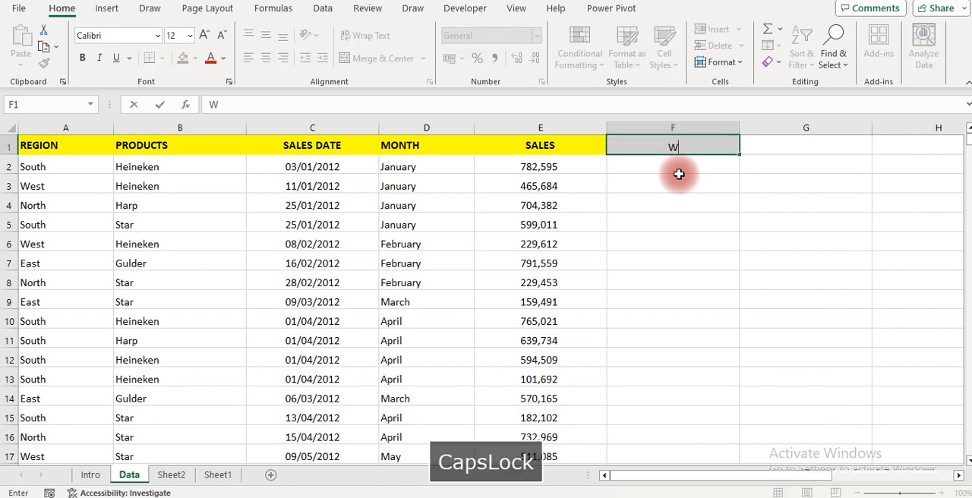
pyautogui.write('est')
pyautogui.press('Return')
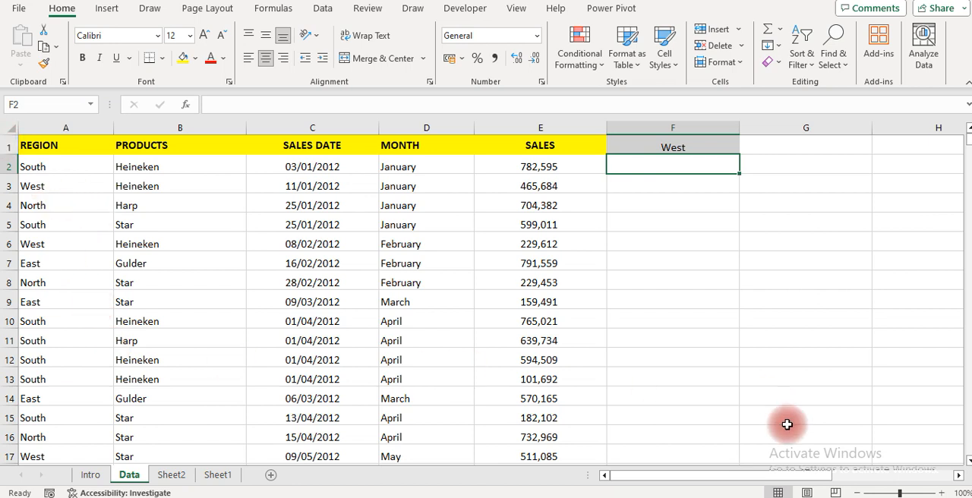
# Enter =SEARCH(F1,A2:A50) in cell F2 to look for the F1 word within the REGION column
pyautogui.write('=sear')
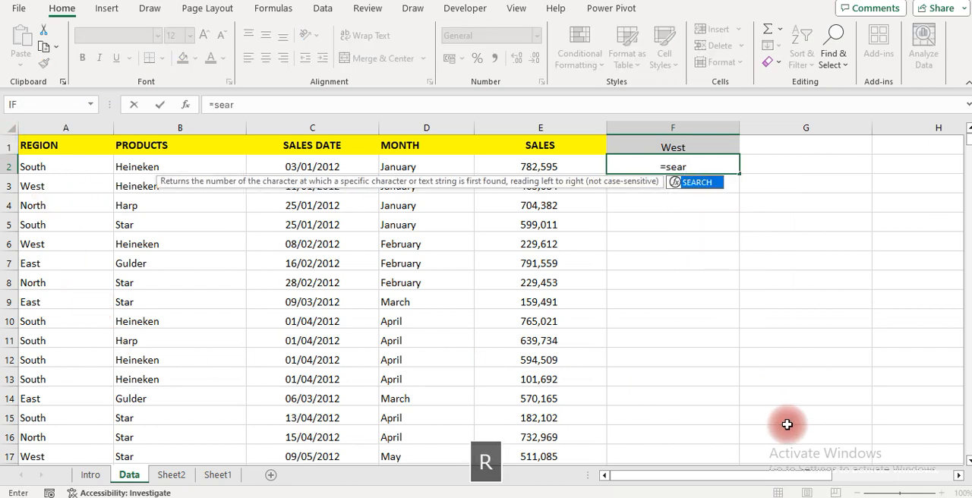
pyautogui.press('Tab')
pyautogui.press('Up')
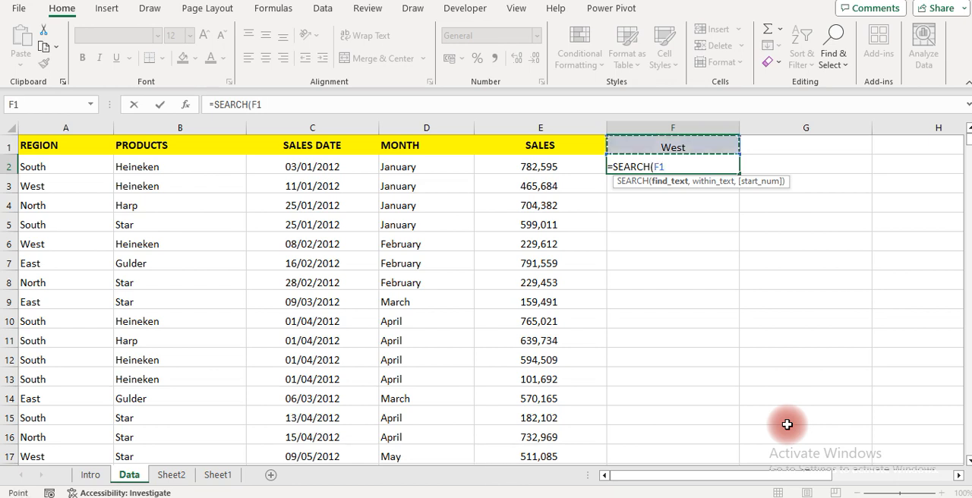
pyautogui.write(',')
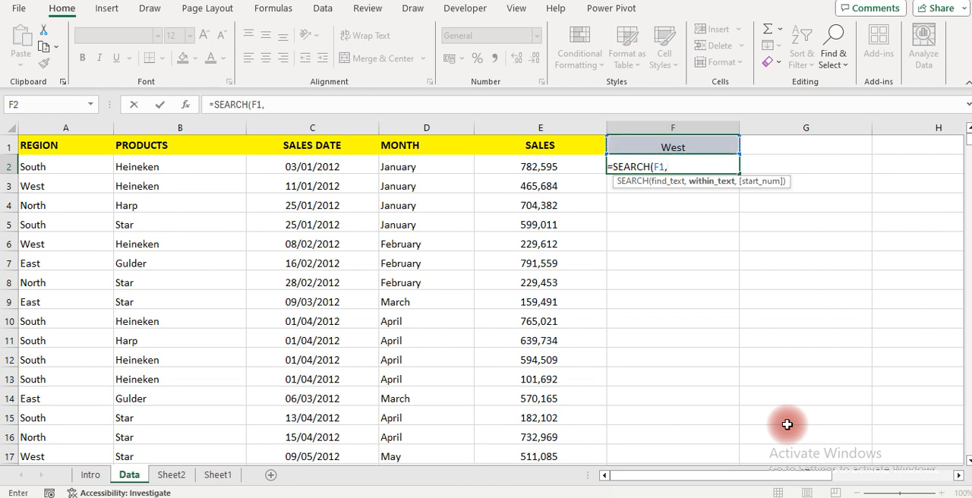
pyautogui.press('Left')
pyautogui.press('Left')
pyautogui.press('Left')
pyautogui.press('Left')
pyautogui.press('Left')
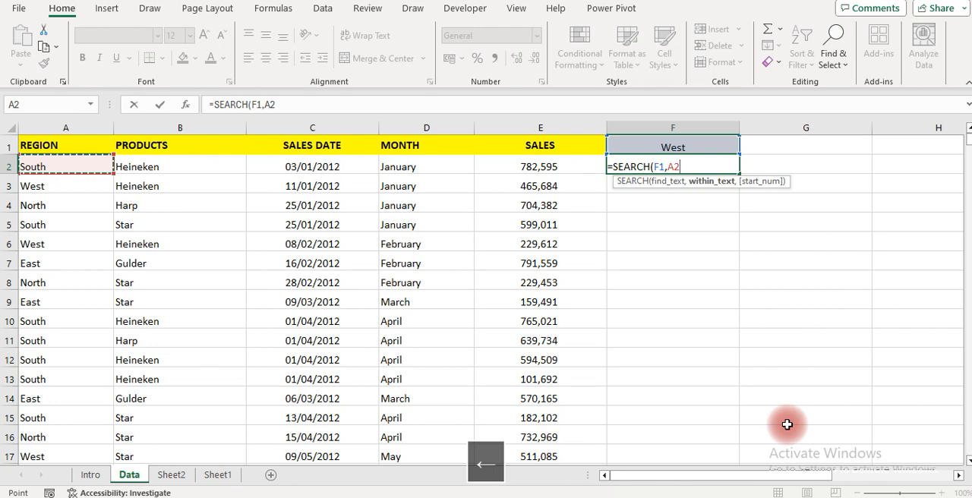
pyautogui.hotkey('ctrl', 'shift', 'Down')
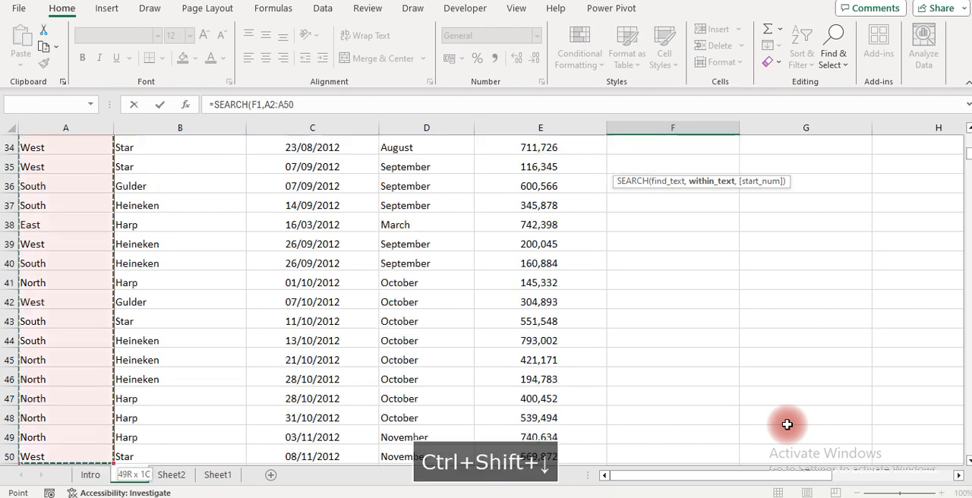
pyautogui.press('Return')
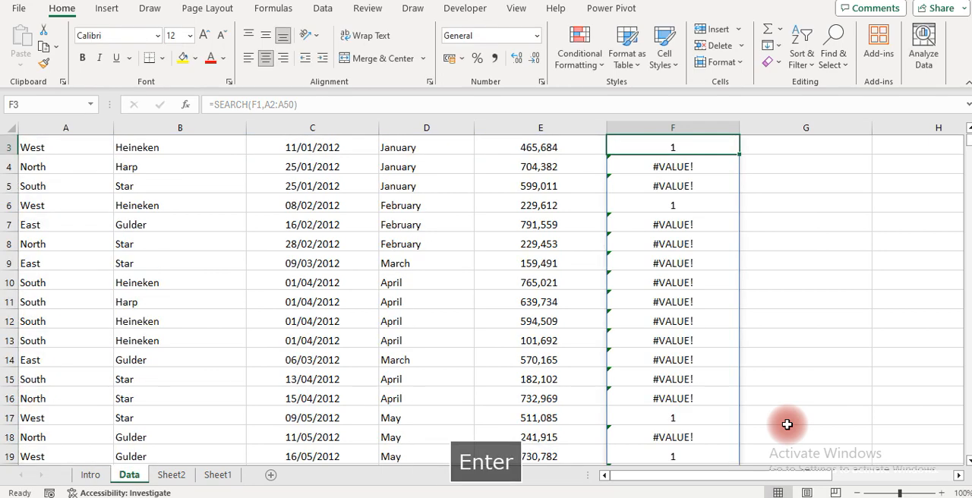
# Examine the SEARCH results in column F against the region of each record
pyautogui.press('Up')
pyautogui.press('Up')
pyautogui.press('Down')
pyautogui.press('Down')
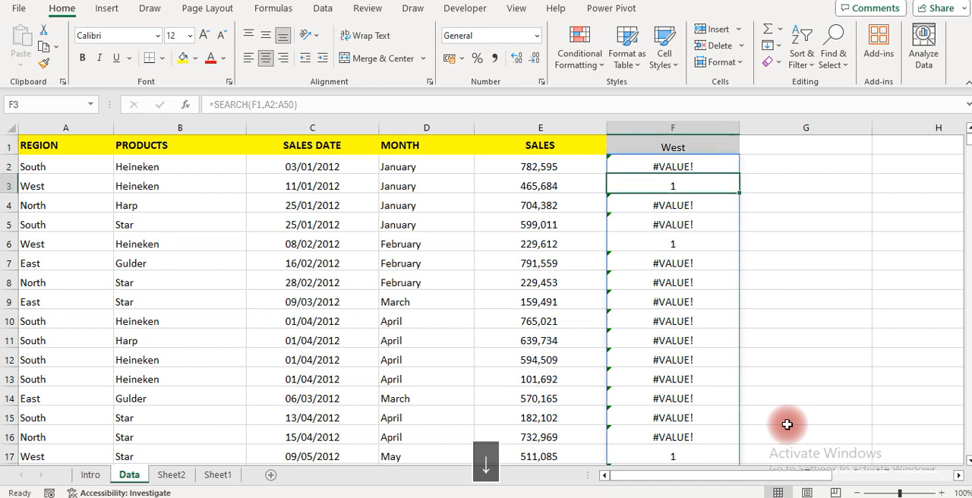
pyautogui.press('Down')
pyautogui.press('Down')
pyautogui.press('Down')
pyautogui.press('Up')
pyautogui.press('Up')
pyautogui.press('Up')
pyautogui.press('Left')
pyautogui.press('Left')
pyautogui.press('Left')
pyautogui.press('Left')
pyautogui.press('Left')
pyautogui.press('Right')
pyautogui.press('Right')
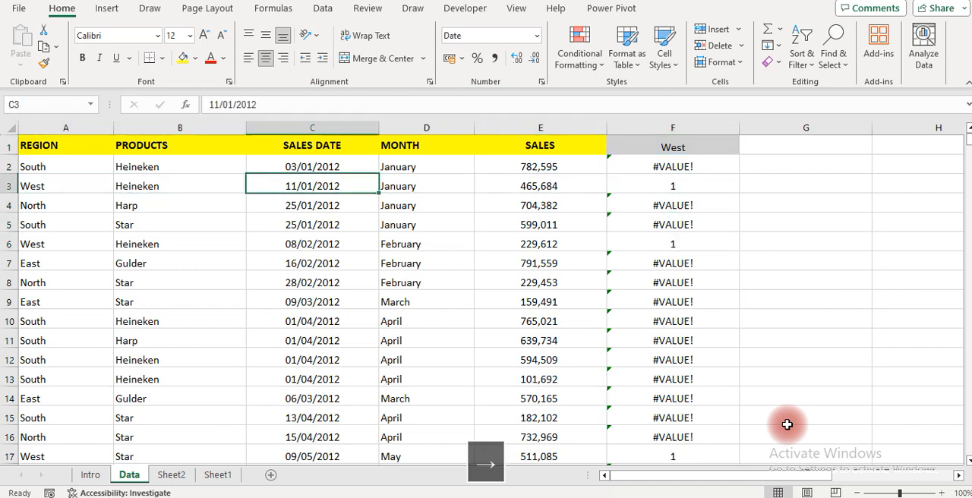
pyautogui.press('Right')
pyautogui.press('Right')
pyautogui.press('Right')
pyautogui.press('Right')
pyautogui.press('Left')
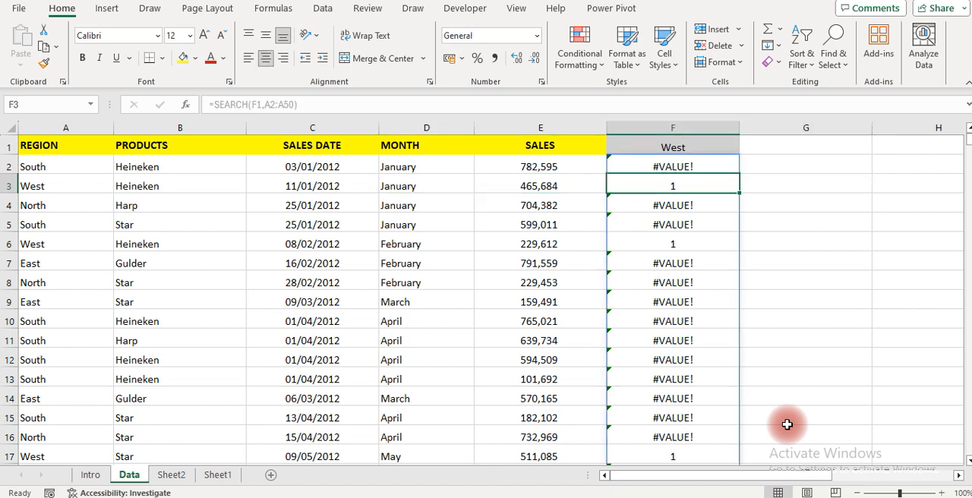
pyautogui.press('Down')
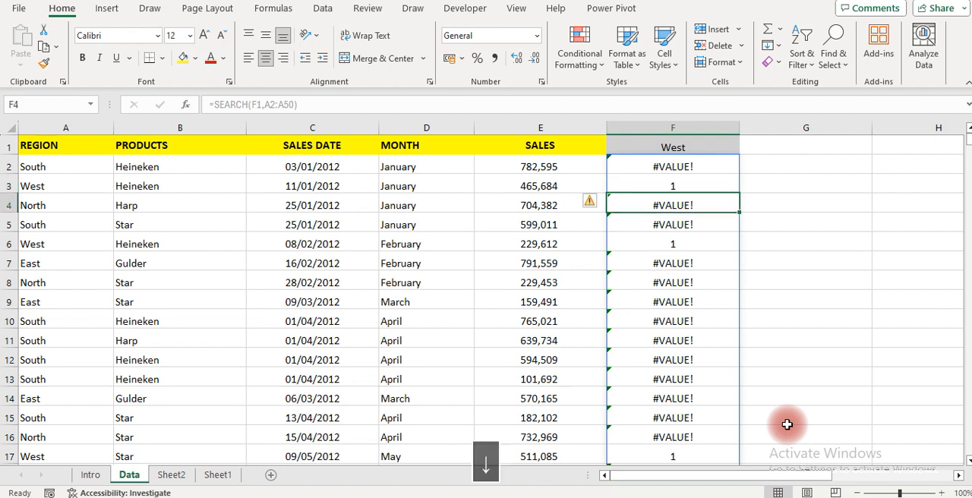
# Wrap the SEARCH formula in cell F2 in ISNUMBER, making it =ISNUMBER(SEARCH(F1,A2:A50))
pyautogui.press('Up')
pyautogui.press('Up')
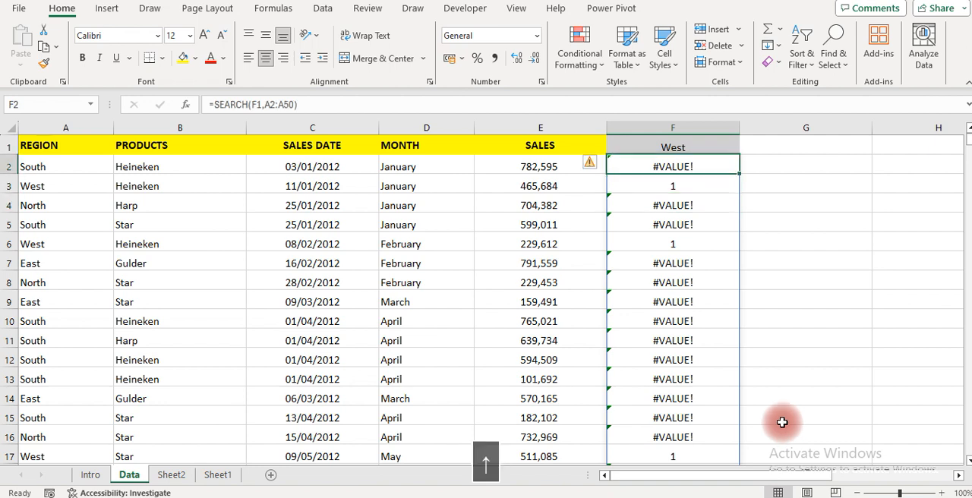
pyautogui.click(214, 105)
pyautogui.write('isn')
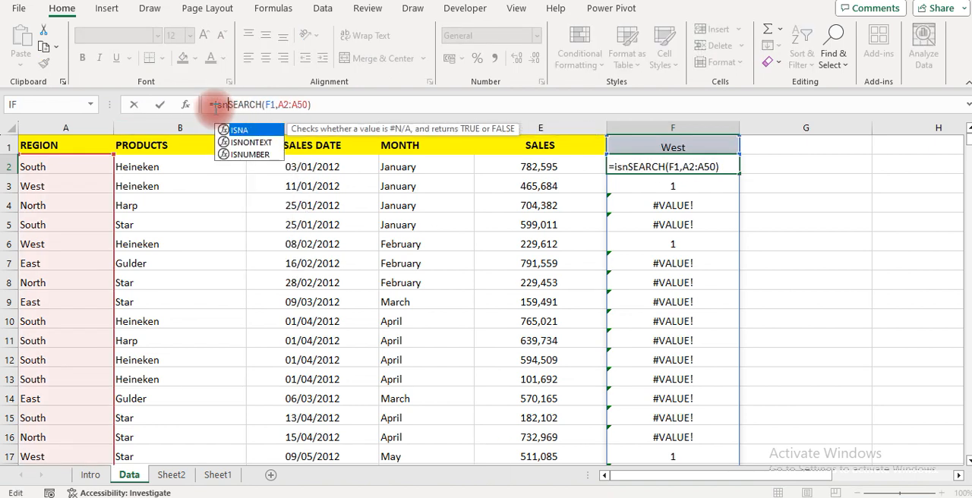
pyautogui.press('Down')
pyautogui.press('Down')
pyautogui.press('Tab')
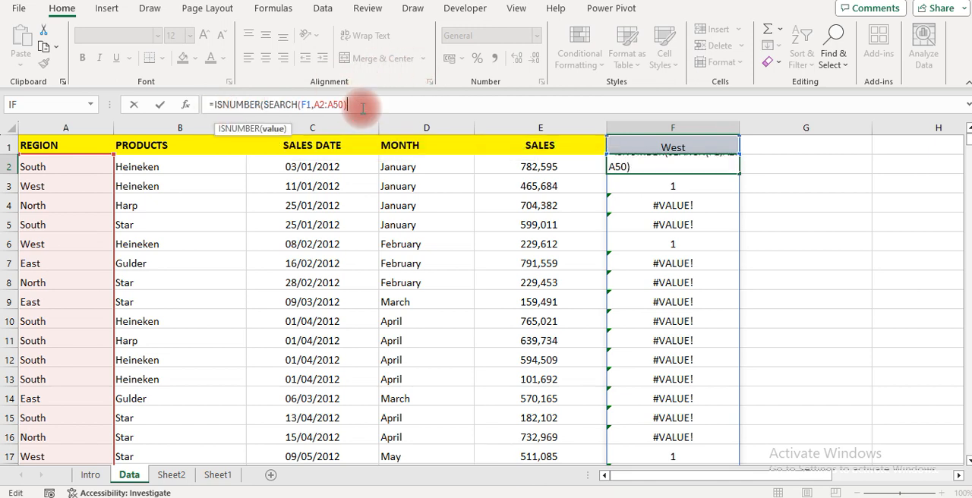
pyautogui.press('Return')
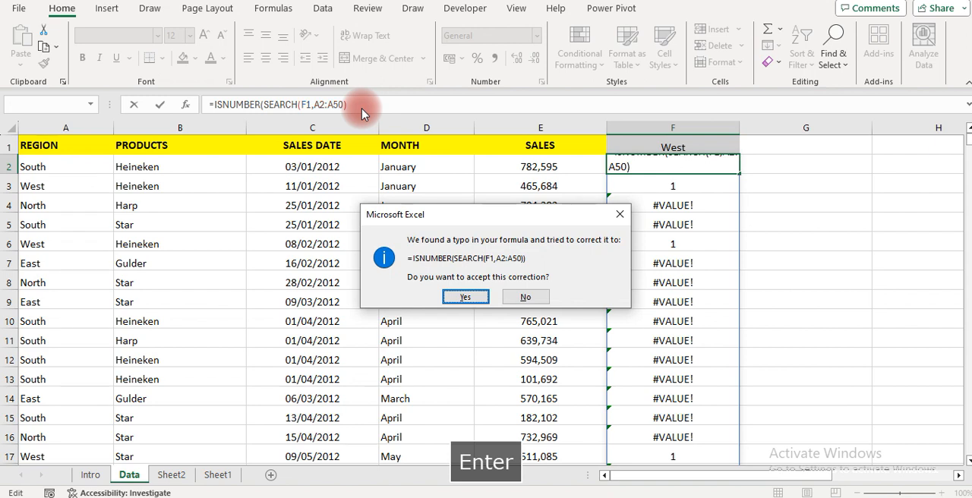
pyautogui.press('Return')
# Change the search word in cell F1 to "east"
pyautogui.press('Up')
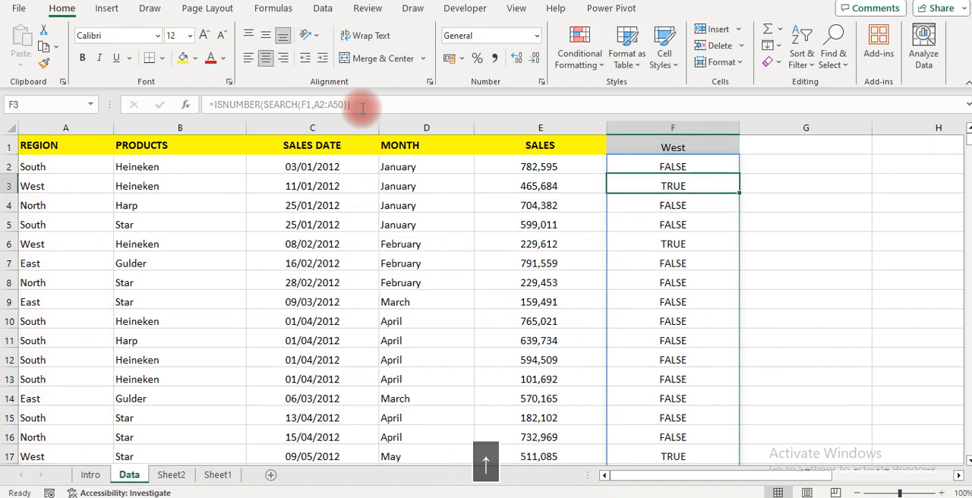
pyautogui.press('Down')
pyautogui.press('Down')
pyautogui.press('Up')
pyautogui.press('Up')
pyautogui.press('Up')
pyautogui.press('Up')
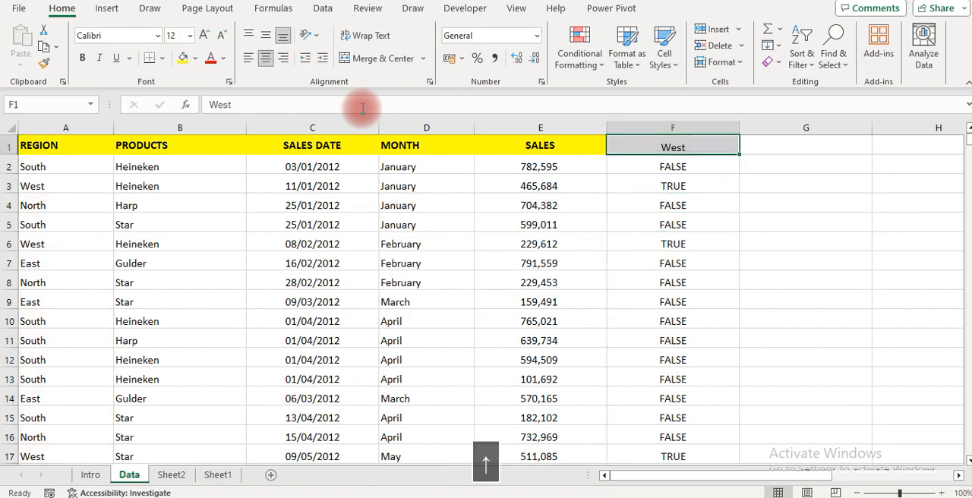
pyautogui.write('eas')
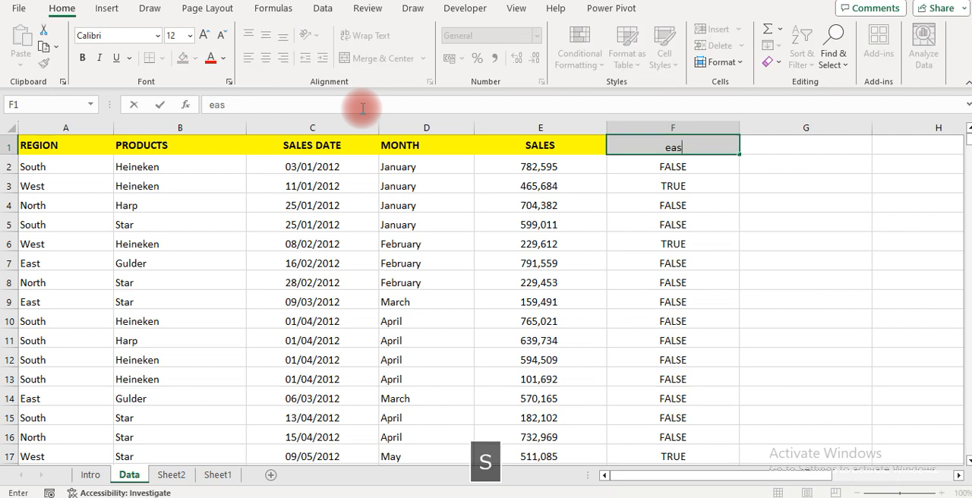
pyautogui.write('t')
pyautogui.press('Return')
# Check the TRUE and FALSE results in column F against the records of the East region
pyautogui.press('Down')
pyautogui.press('Down')
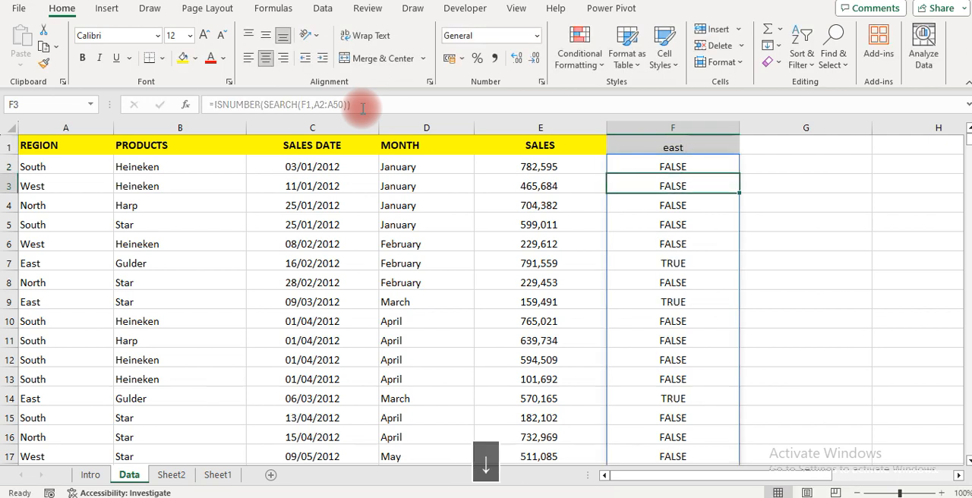
pyautogui.press('Up')
pyautogui.press('Up')
pyautogui.press('Up')
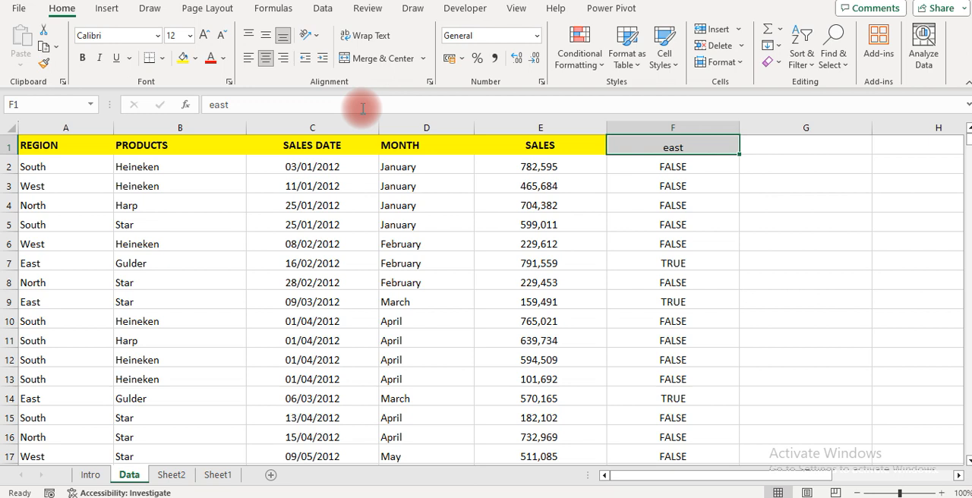
pyautogui.press('Down')
pyautogui.press('Down')
pyautogui.press('Down')
pyautogui.press('Down')
pyautogui.press('Down')
pyautogui.press('Down')
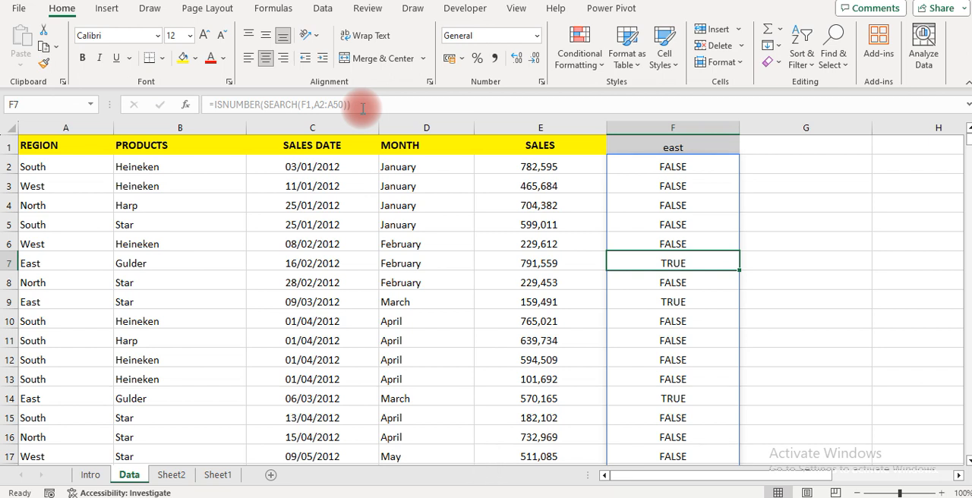
# Clear the test search word and formula results from column F of the Data sheet
pyautogui.click(660, 127)
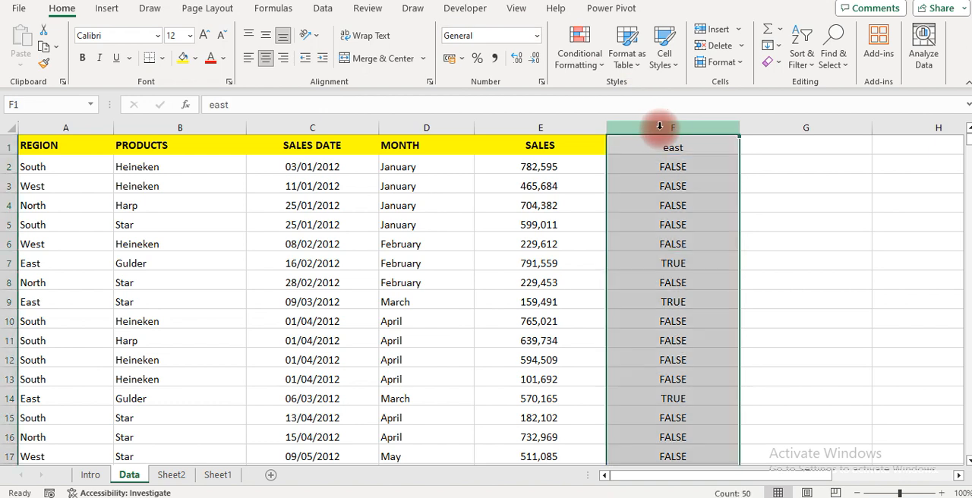
pyautogui.press('Delete')
pyautogui.click(582, 219)
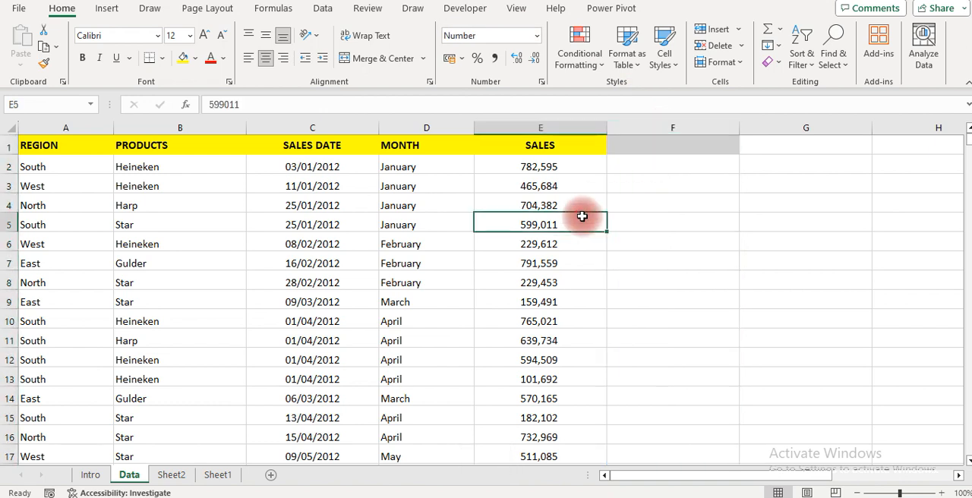
# Link cell C3 on Sheet2 to the REGION header with the formula =Data!A1
pyautogui.click(170, 475)
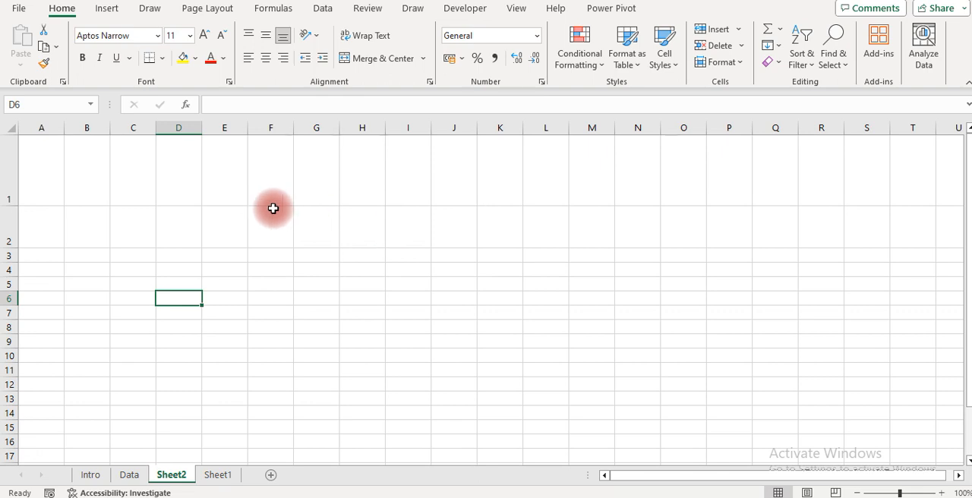
pyautogui.click(166, 268)
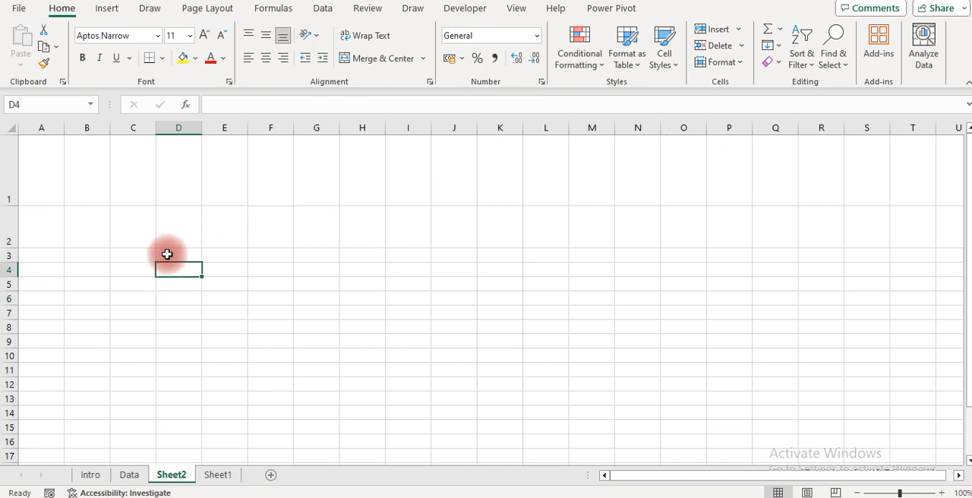
pyautogui.click(167, 254)
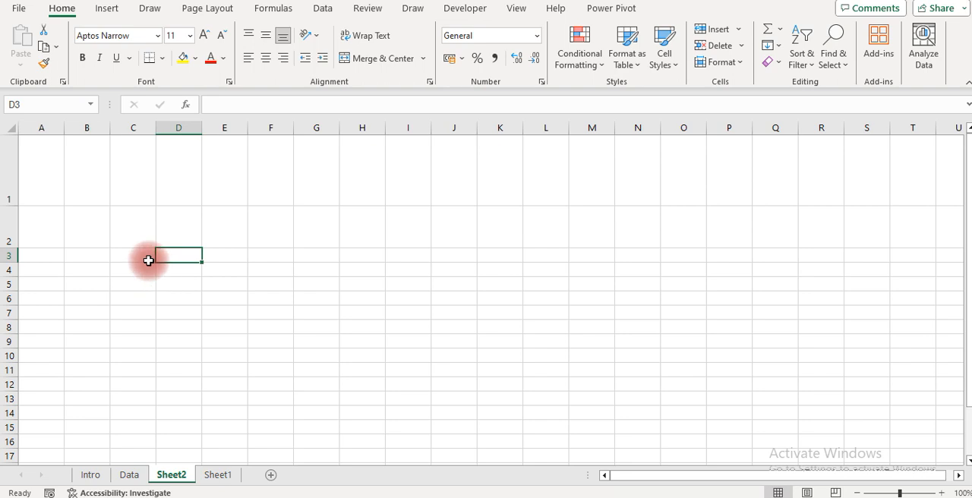
pyautogui.click(144, 257)
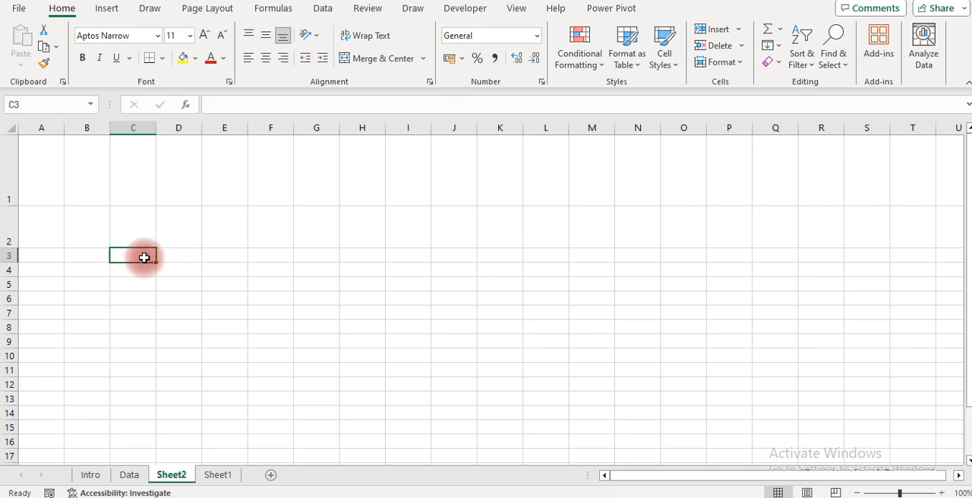
pyautogui.write('=')
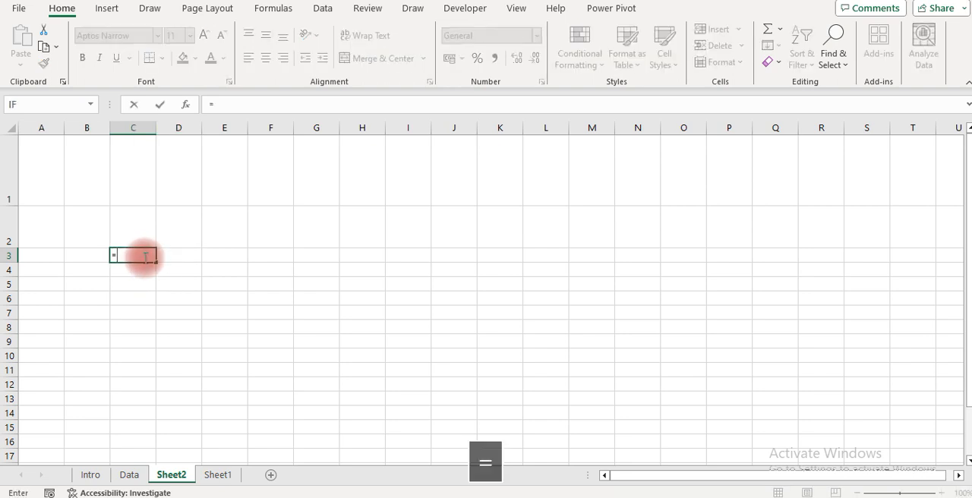
pyautogui.click(129, 475)
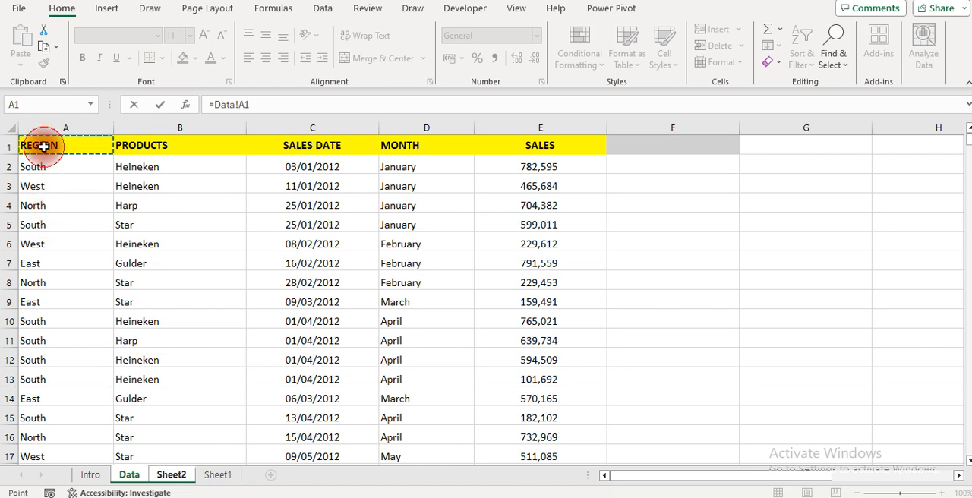
pyautogui.press('Return')
pyautogui.press('Down')
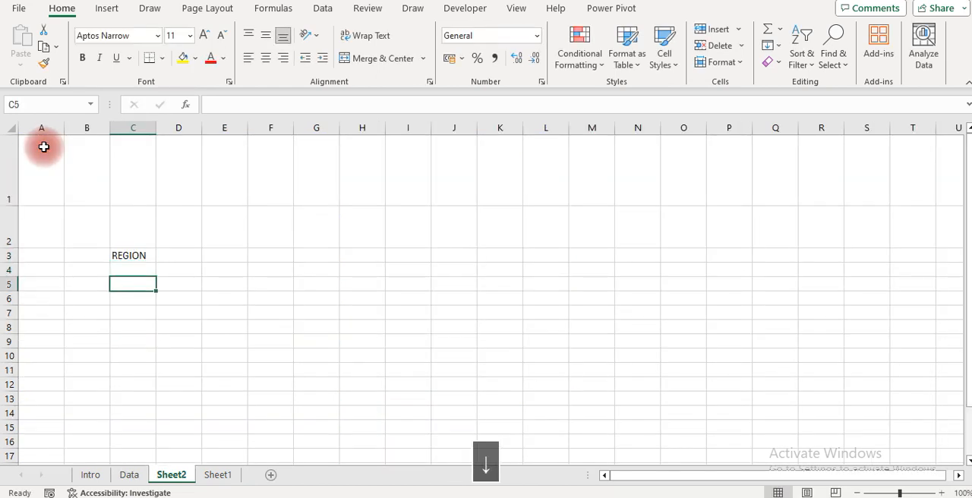
# Fill the header link in C3 across row 3 through cell H3
pyautogui.press('Up')
pyautogui.press('Down')
pyautogui.press('Up')
pyautogui.press('Up')
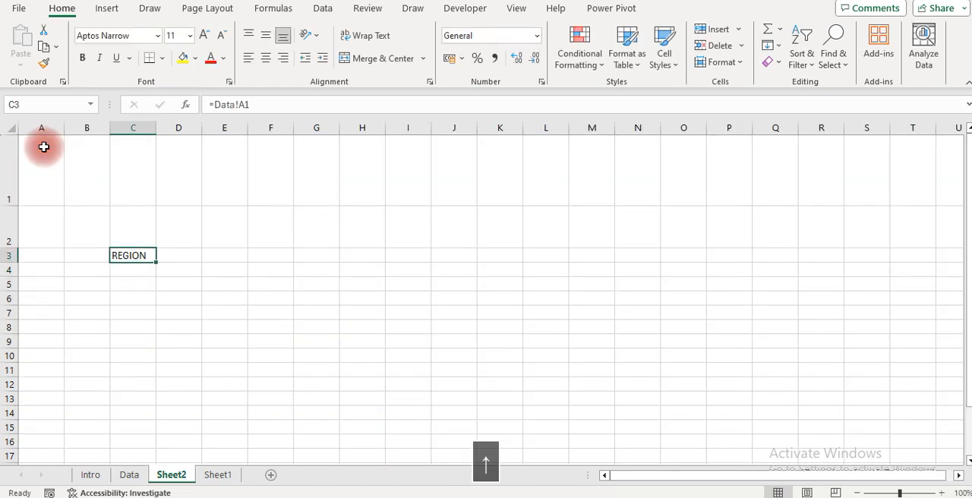
pyautogui.hotkey('shift', 'Right')
pyautogui.hotkey('shift', 'Right')
pyautogui.hotkey('shift', 'Right')
pyautogui.hotkey('shift', 'Right')
pyautogui.hotkey('shift', 'Right')
pyautogui.hotkey('ctrl', 'r')
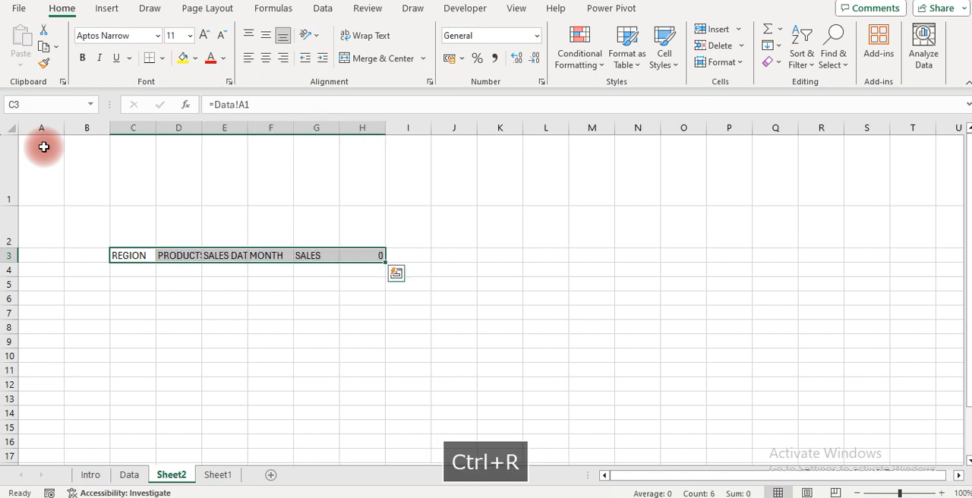
# Clear the surplus header link in cell H3, past the SALES header
pyautogui.press('Right')
pyautogui.press('Right')
pyautogui.press('Right')
pyautogui.press('Right')
pyautogui.press('Right')
pyautogui.press('Delete')
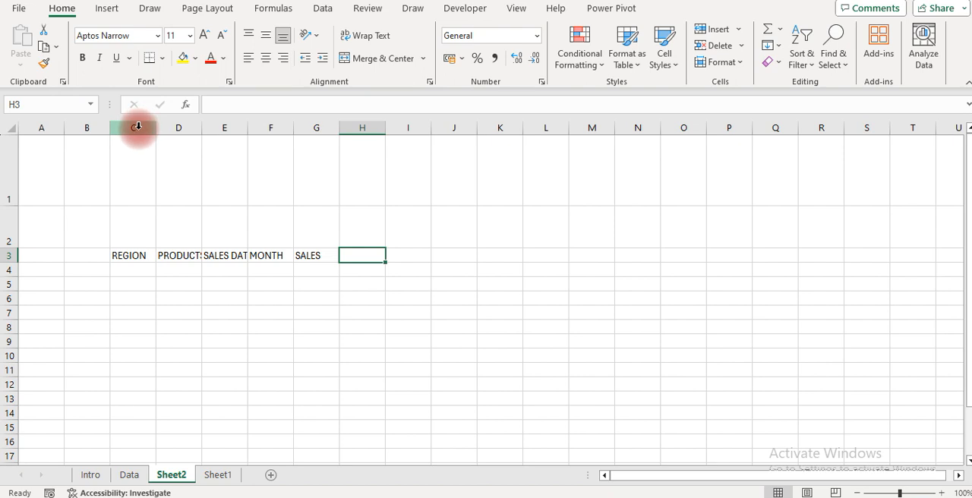
# Widen the header columns from column C onward equally and make the headers from REGION to SALES bold
pyautogui.moveTo(139, 127); pyautogui.dragTo(498, 129)
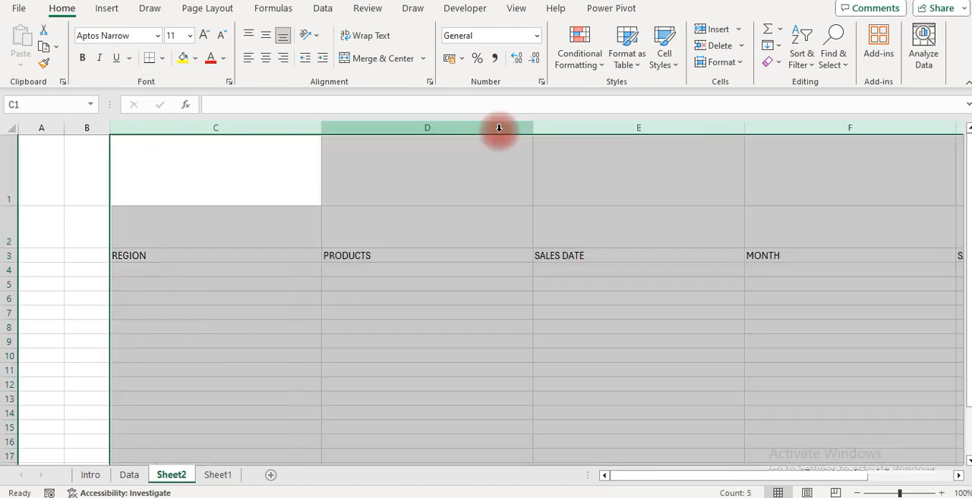
pyautogui.click(126, 256)
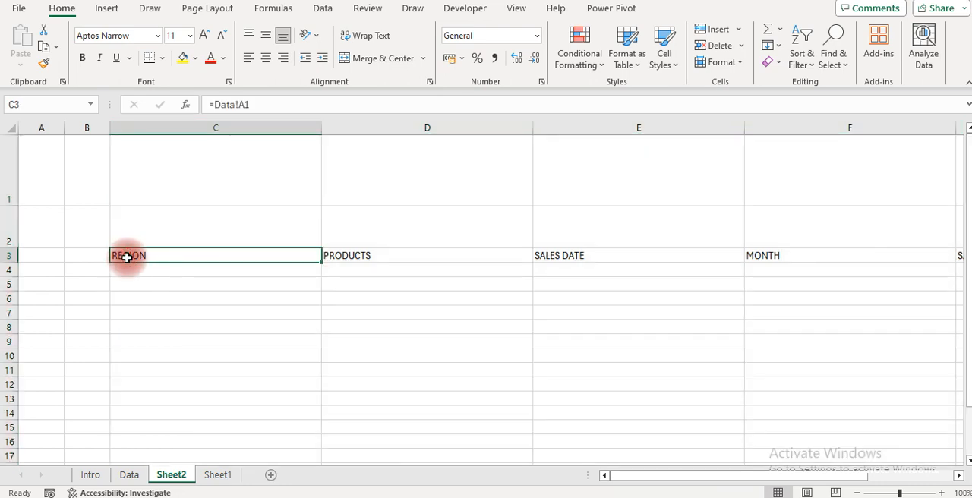
pyautogui.hotkey('ctrl', 'shift', 'Right')
pyautogui.hotkey('ctrl', 'b')
pyautogui.press('Down')
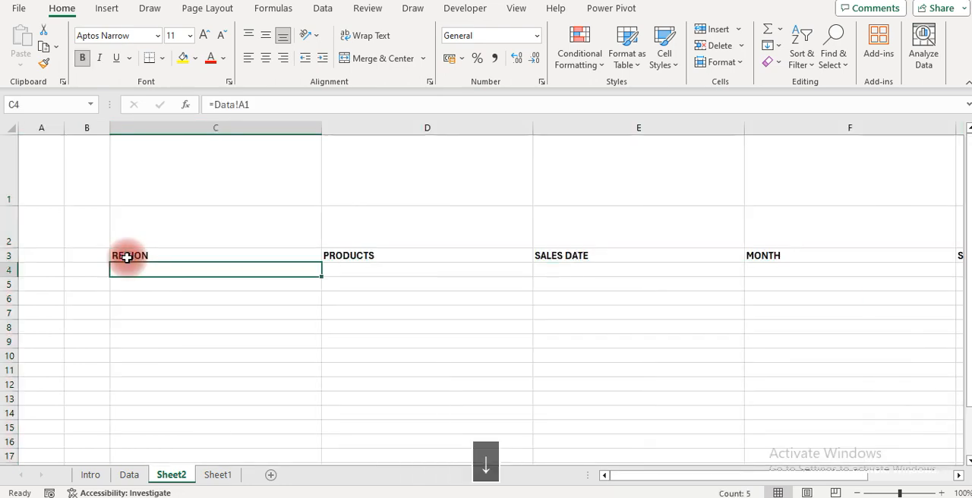
# Add a bold S/N header in cell B3, before the REGION header
pyautogui.press('Up')
pyautogui.press('Up')
pyautogui.press('Up')
pyautogui.press('Down')
pyautogui.press('Left')
pyautogui.press('Left')
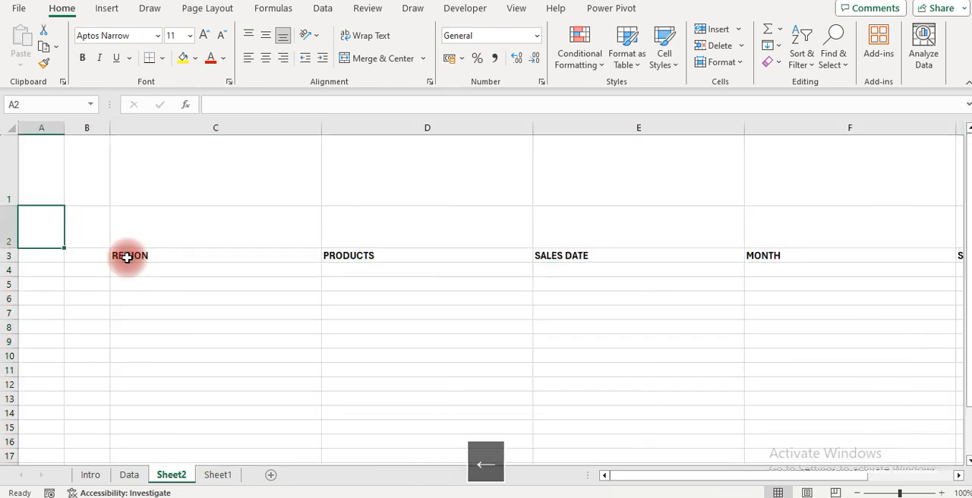
pyautogui.press('Right')
pyautogui.press('Right')
pyautogui.press('Down')
pyautogui.press('Left')
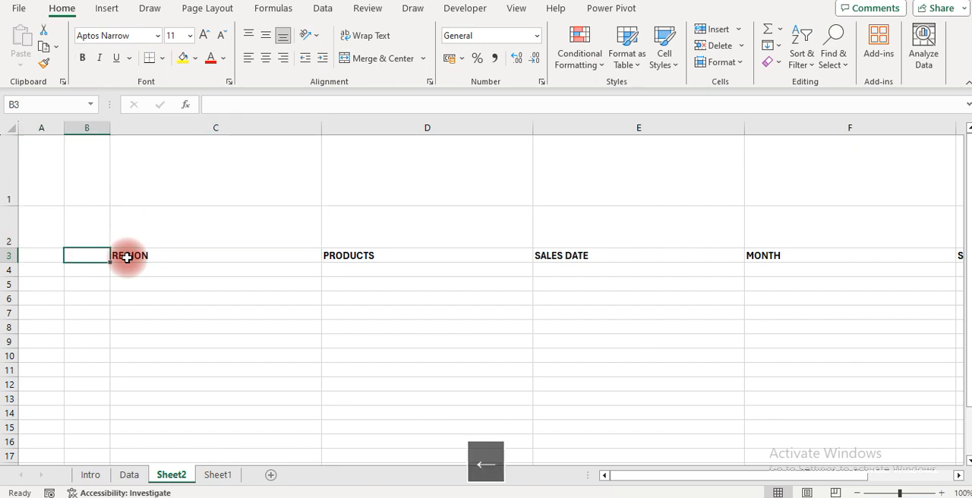
pyautogui.write('S/N')
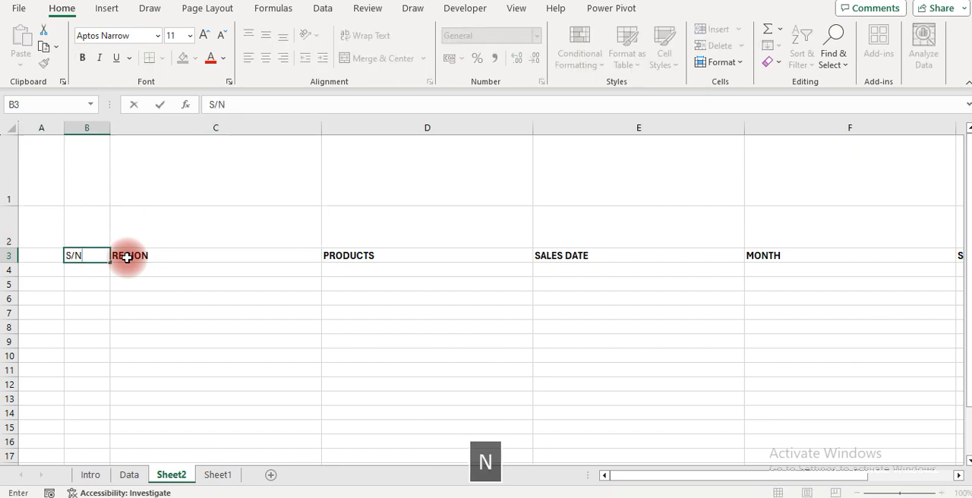
pyautogui.press('Return')
pyautogui.press('Up')
pyautogui.press('Up')
pyautogui.press('Down')
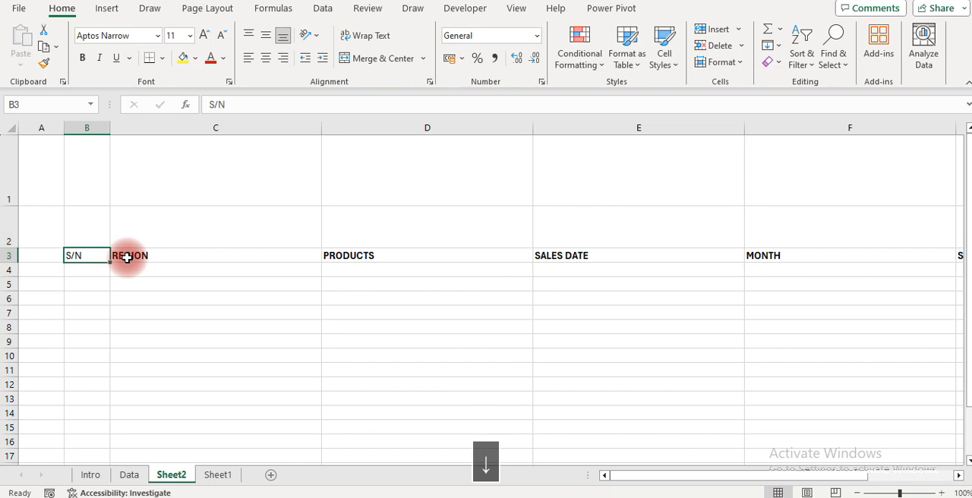
pyautogui.press('Right')
pyautogui.press('Down')
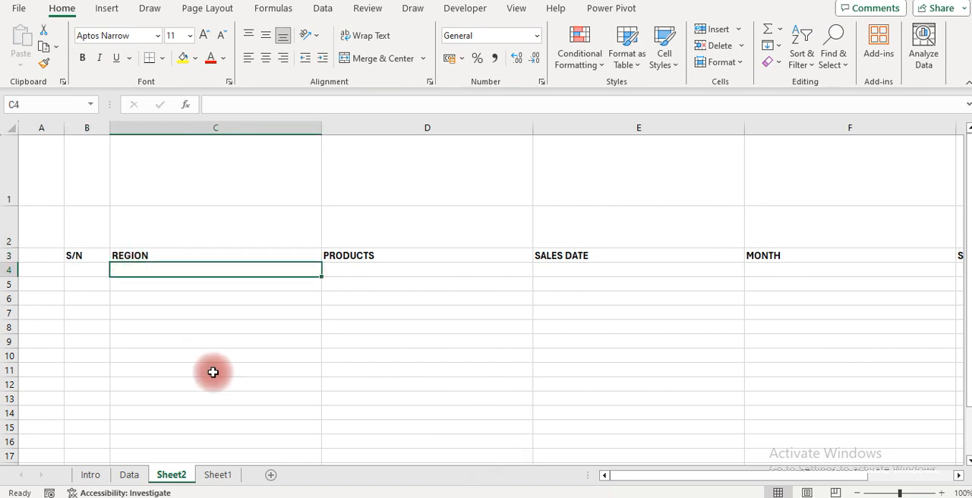
# Narrow column C, which holds the REGION header, slightly
pyautogui.press('Up')
pyautogui.press('Up')
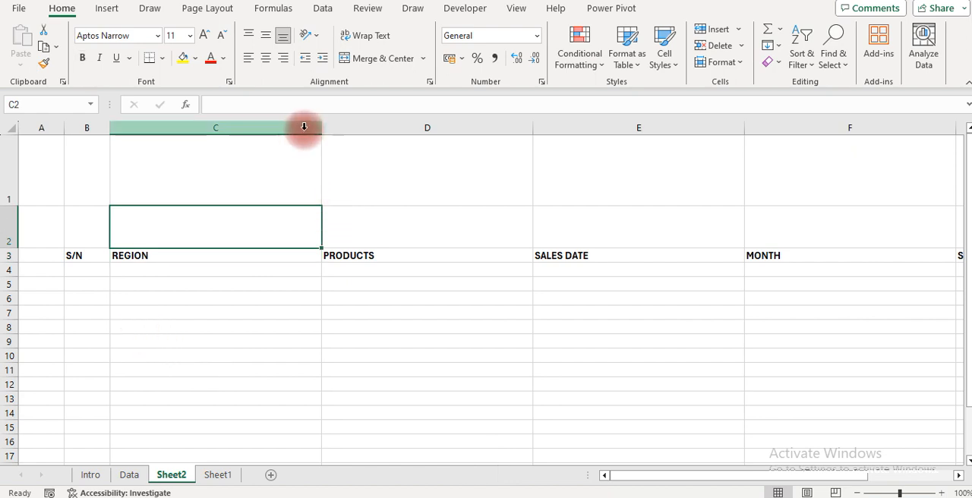
pyautogui.moveTo(321, 128); pyautogui.dragTo(294, 128)
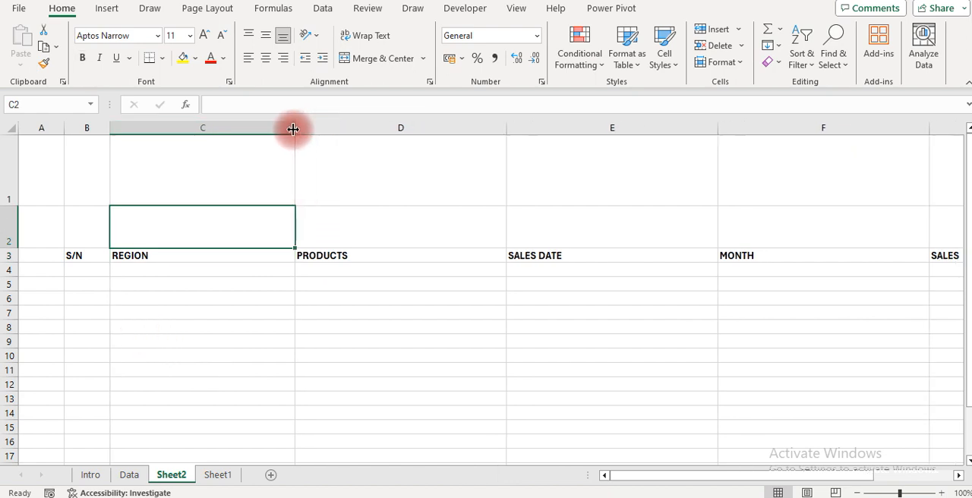
pyautogui.click(109, 11)
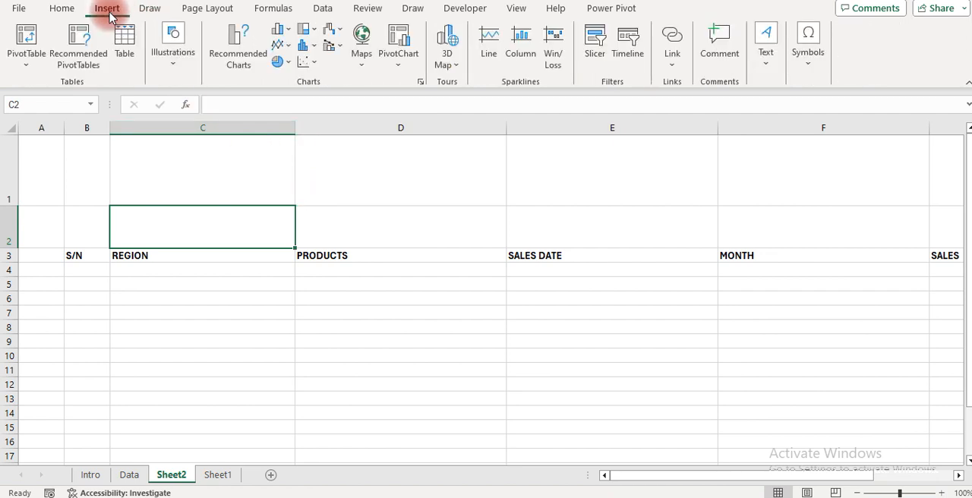
pyautogui.click(171, 67)
pyautogui.click(228, 114)
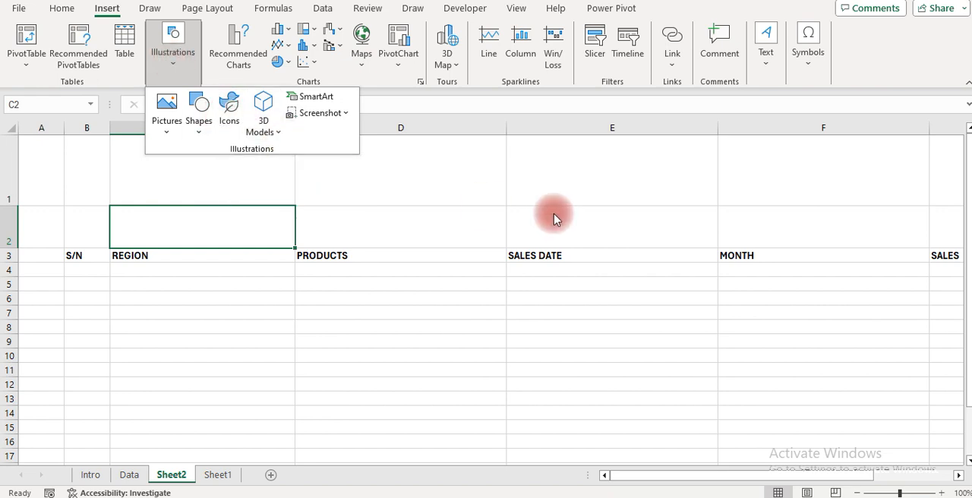
pyautogui.click(463, 201)
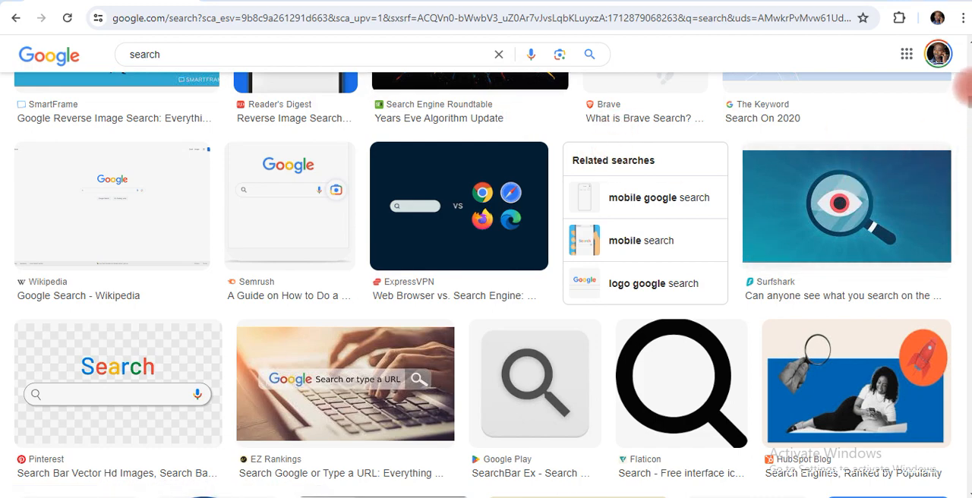
# Capture the magnifying glass with the eye from the Google image results for "search" using Snipping Tool
pyautogui.scroll(5, 966, 104)
pyautogui.scroll(-6, 969, 107)
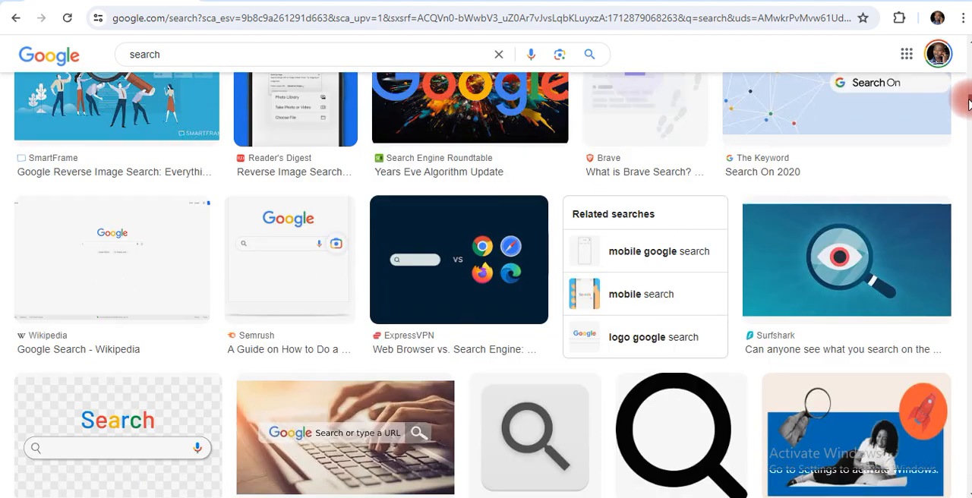
pyautogui.scroll(1, 969, 107)
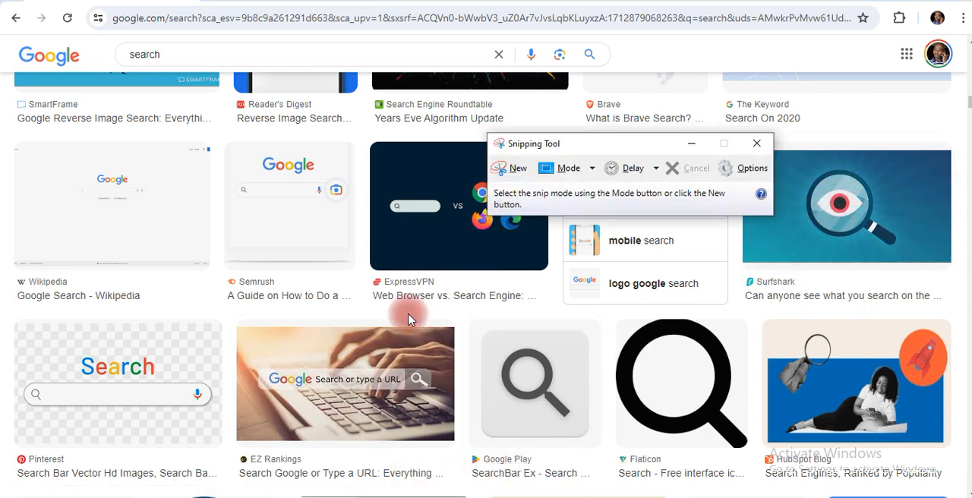
pyautogui.click(501, 167)
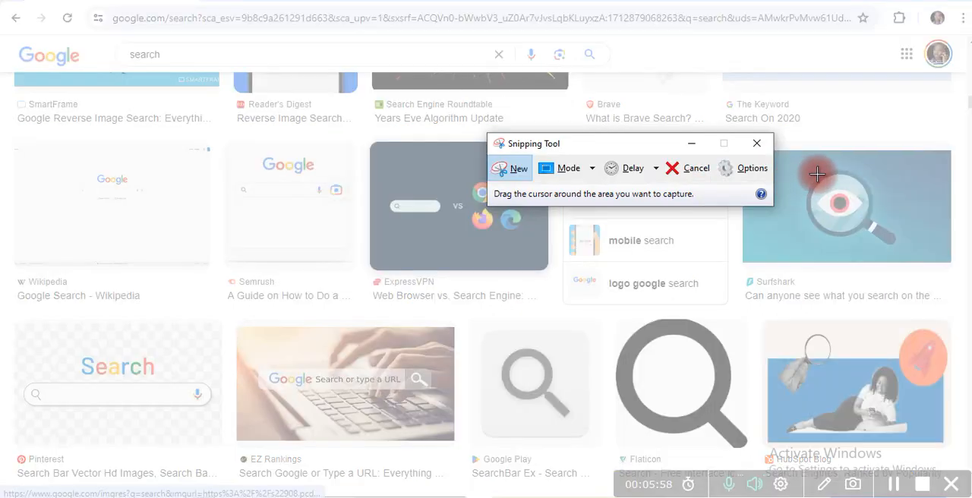
pyautogui.moveTo(799, 169); pyautogui.dragTo(901, 249)
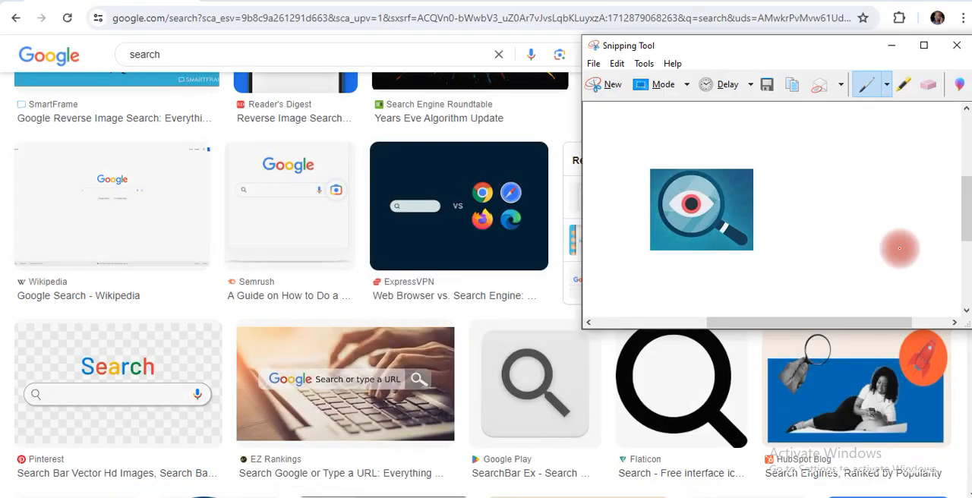
# Copy the captured magnifying glass image and close Snipping Tool without saving the snip
pyautogui.rightClick(737, 224)
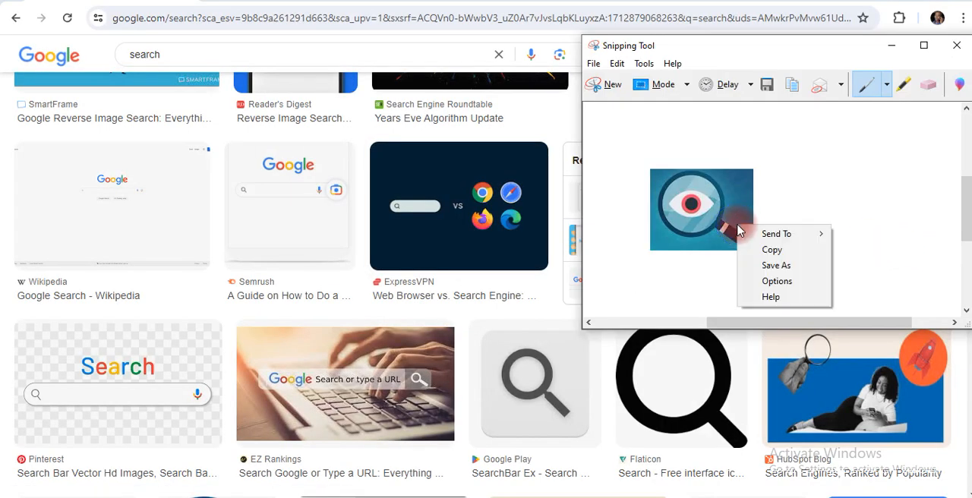
pyautogui.click(774, 254)
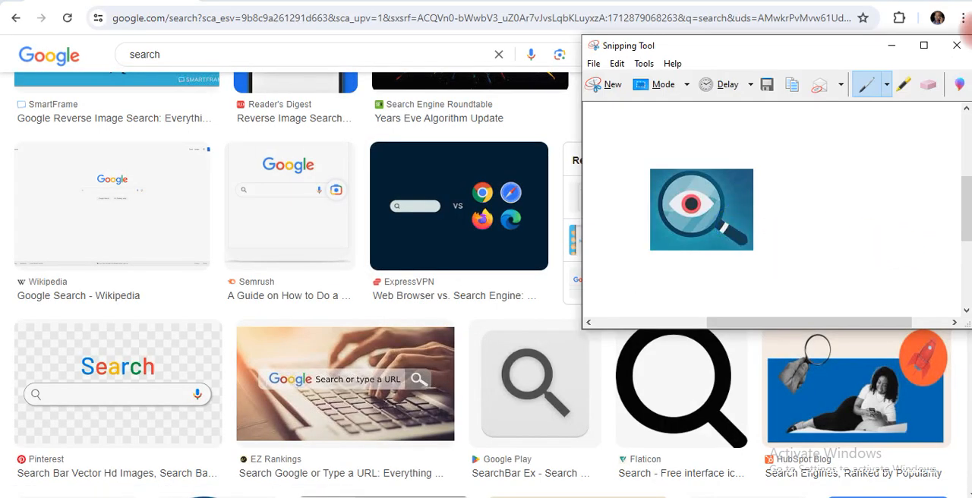
pyautogui.click(958, 46)
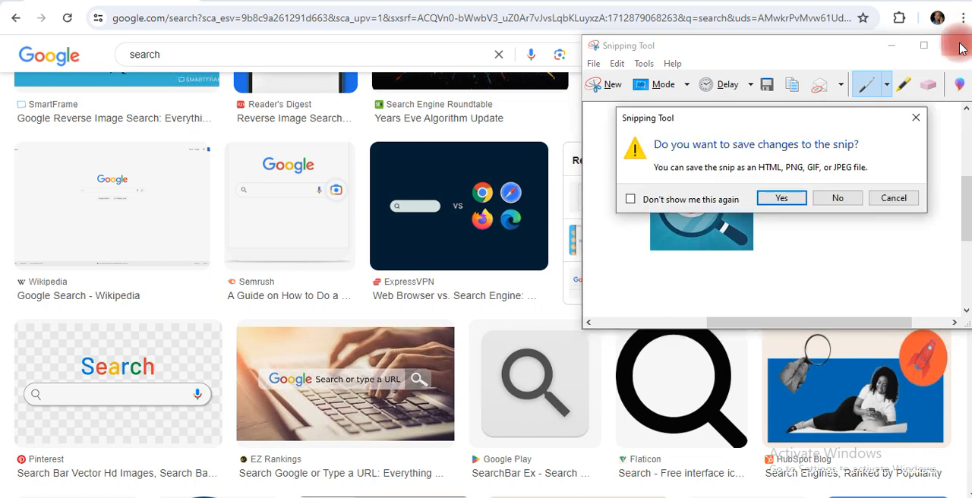
pyautogui.click(840, 198)
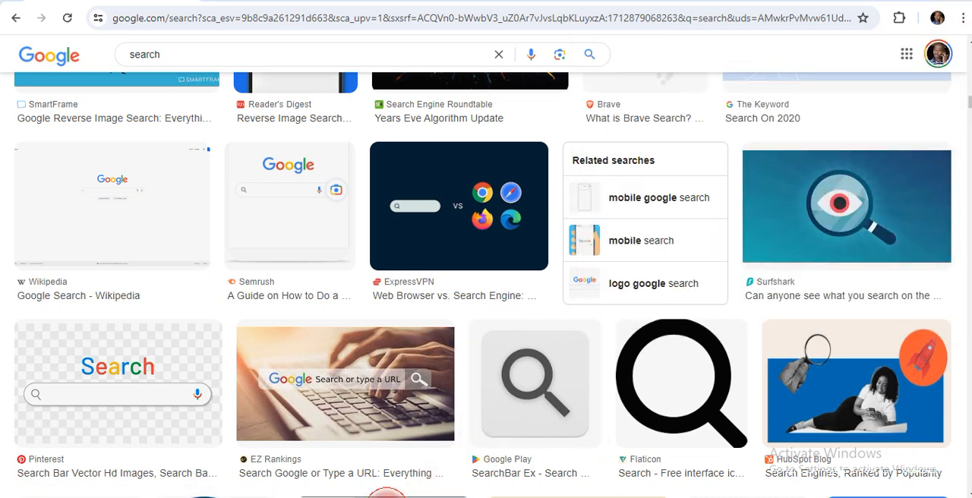
# Switch to Excel, paste the magnifying glass picture on Sheet2, and shrink it to fit inside cell C2 above REGION
pyautogui.hotkey('alt', 'Tab')
pyautogui.click(193, 320)
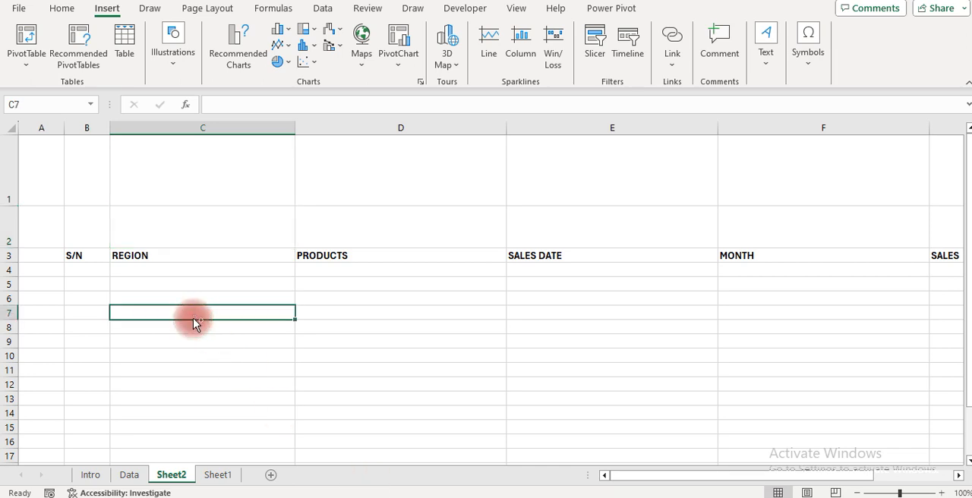
pyautogui.hotkey('ctrl', 'v')
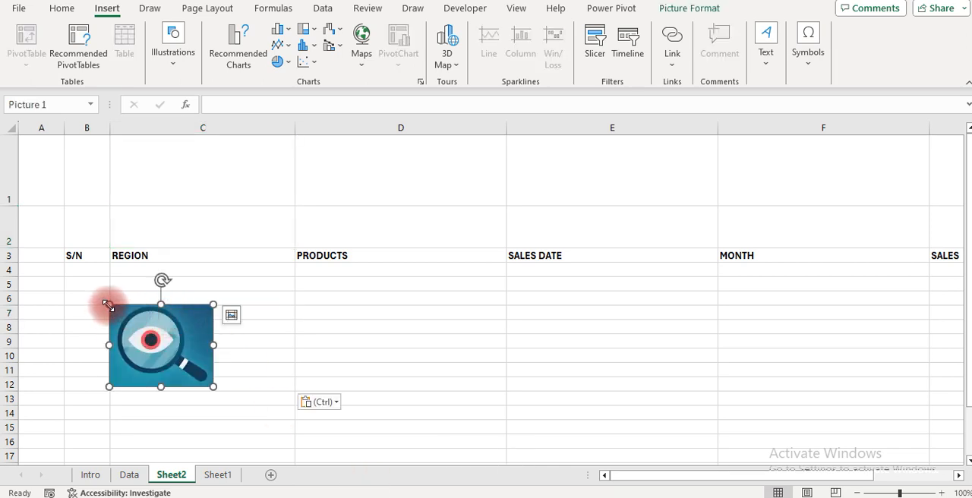
pyautogui.moveTo(109, 306); pyautogui.dragTo(153, 339)
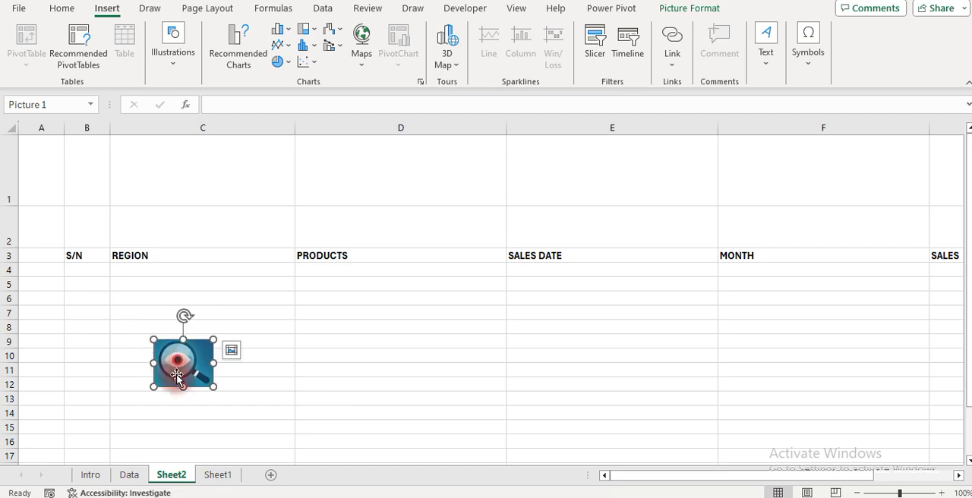
pyautogui.moveTo(180, 386); pyautogui.dragTo(152, 225)
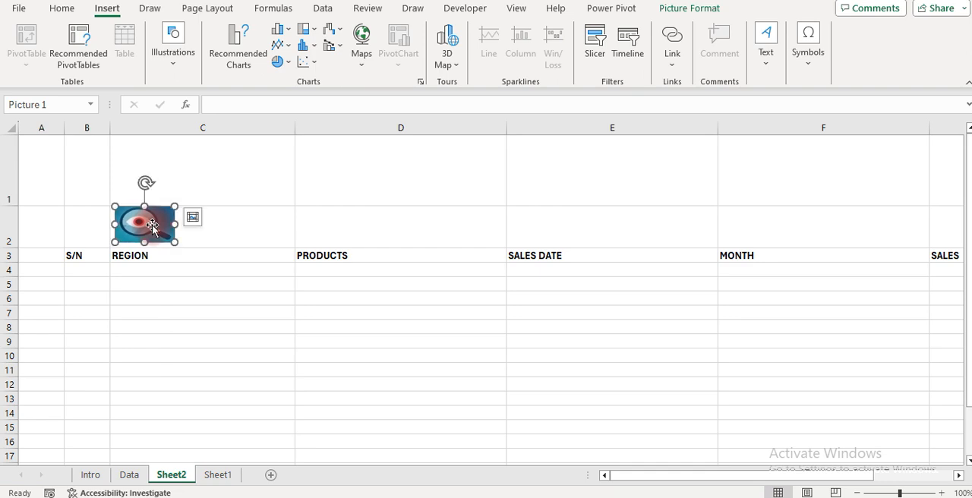
# Narrow column C further and stretch the magnifying glass picture to fill cell C2
pyautogui.click(287, 177)
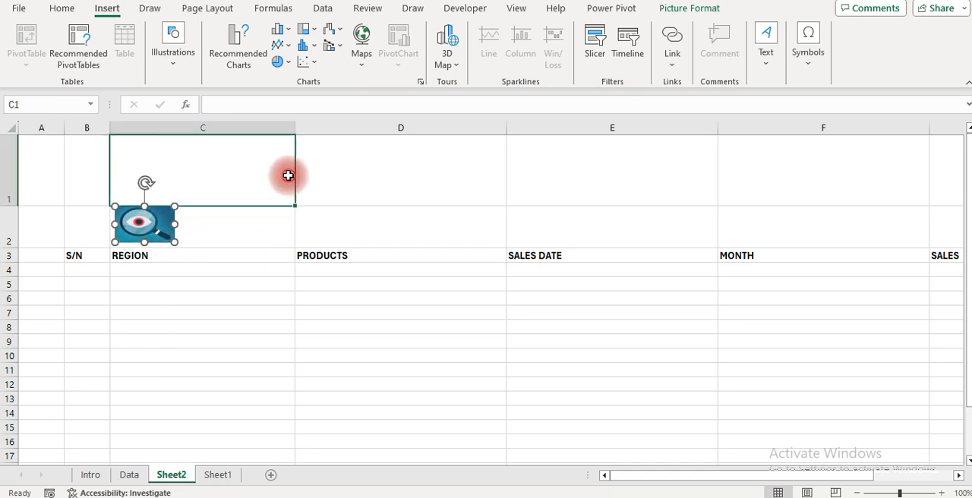
pyautogui.moveTo(298, 137); pyautogui.dragTo(222, 127)
pyautogui.click(158, 237)
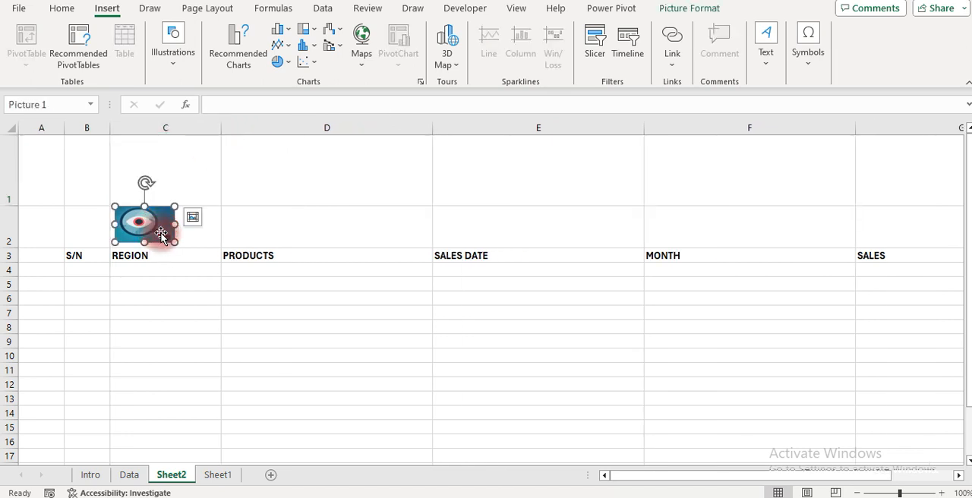
pyautogui.moveTo(175, 242); pyautogui.dragTo(222, 226)
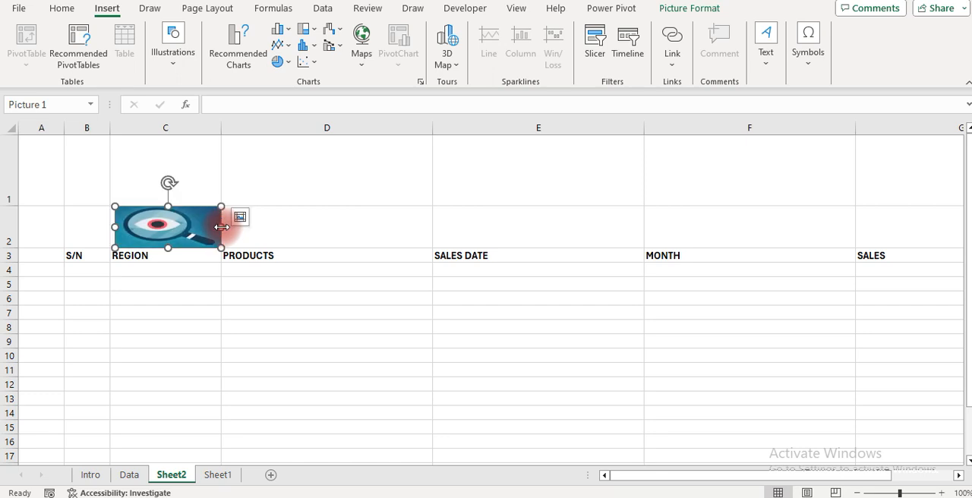
# Fill cell D2, beside the magnifying glass picture, with light gray
pyautogui.click(274, 233)
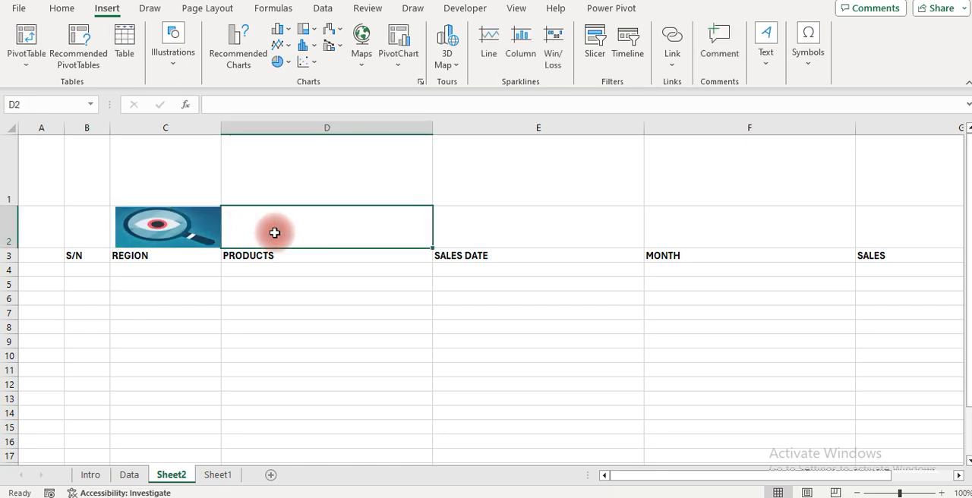
pyautogui.click(67, 15)
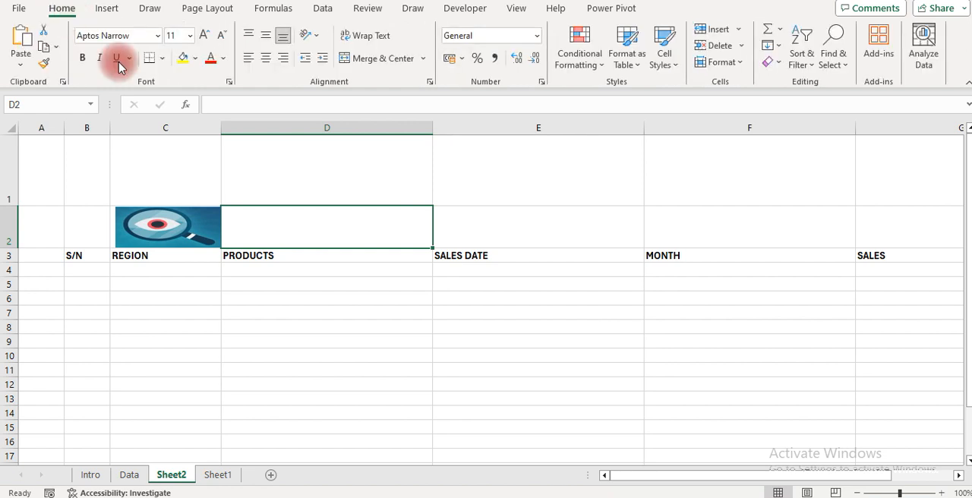
pyautogui.click(195, 60)
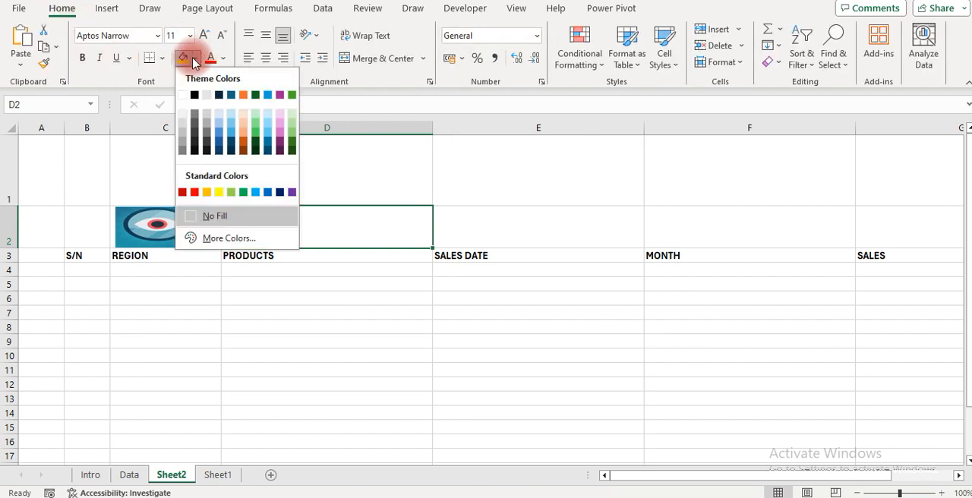
pyautogui.click(209, 116)
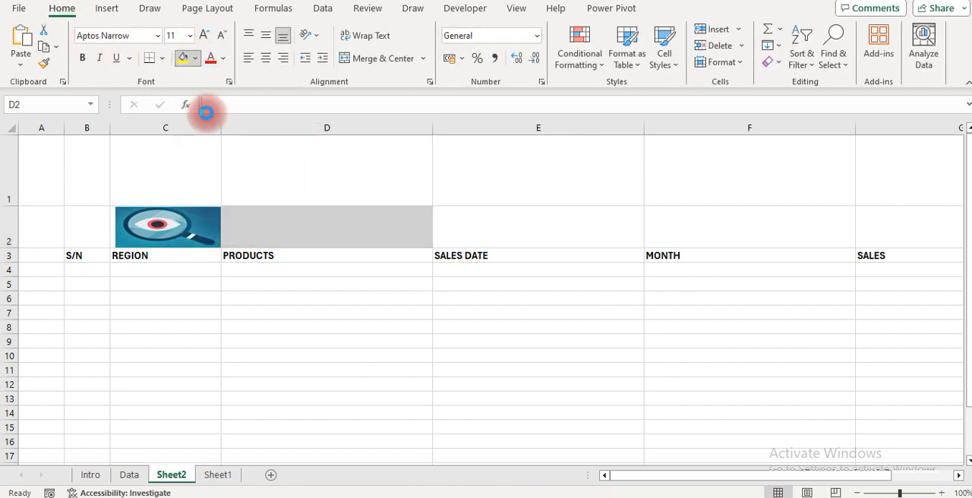
pyautogui.click(308, 227)
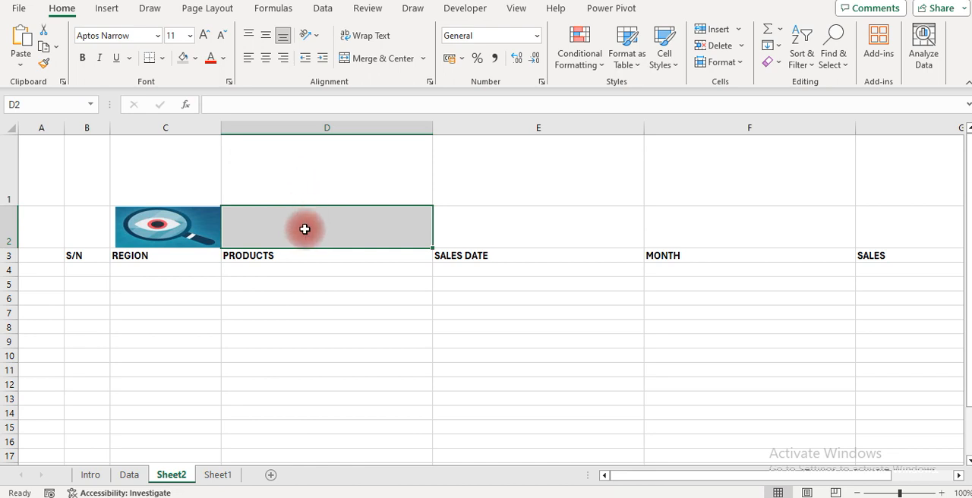
# Draw a down block arrow about 2.5 cm high and 4.6 cm wide in cell D1, pointing at the gray cell D2
pyautogui.click(274, 179)
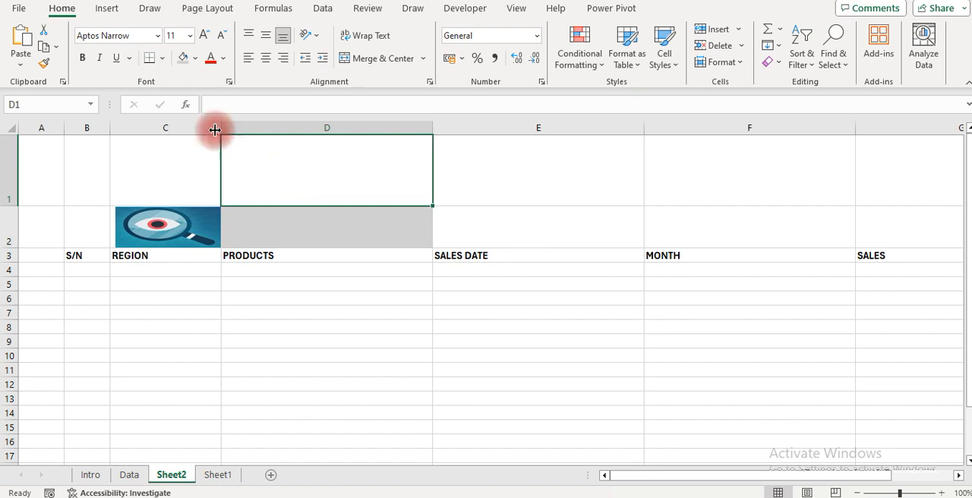
pyautogui.click(106, 9)
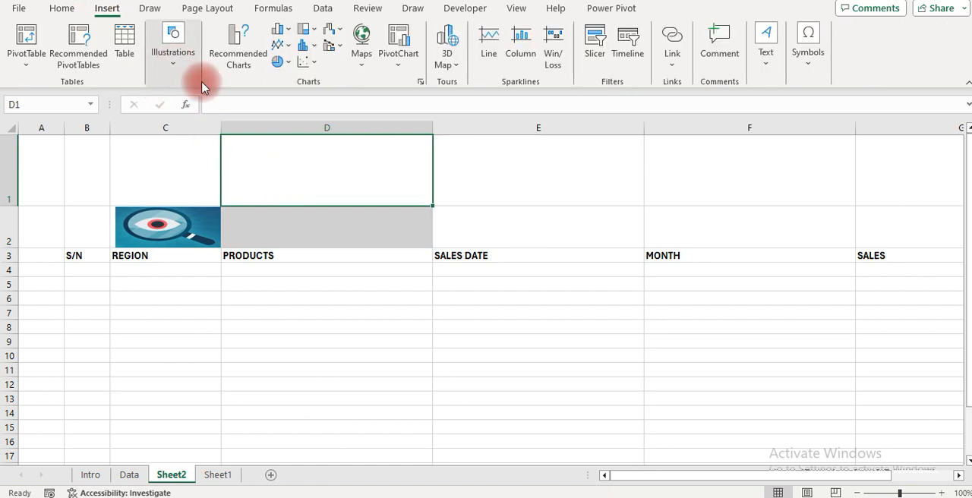
pyautogui.click(173, 57)
pyautogui.click(199, 114)
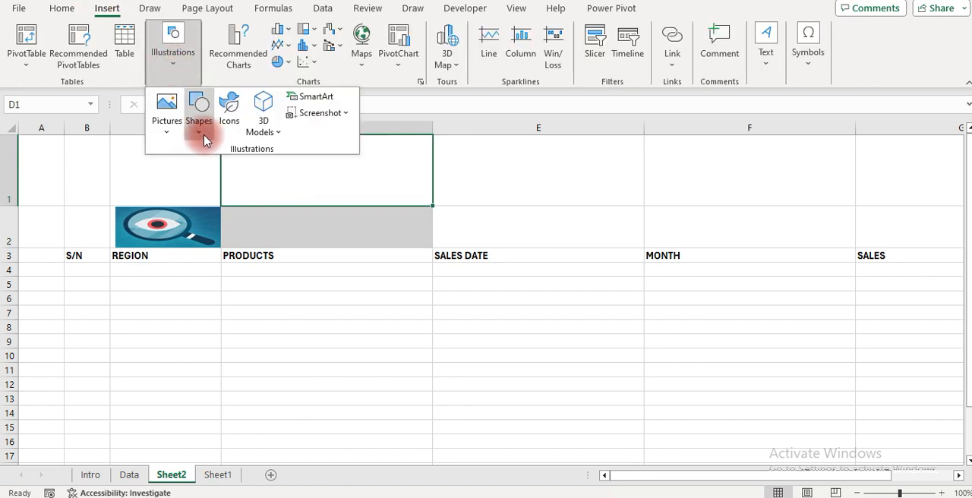
pyautogui.click(201, 135)
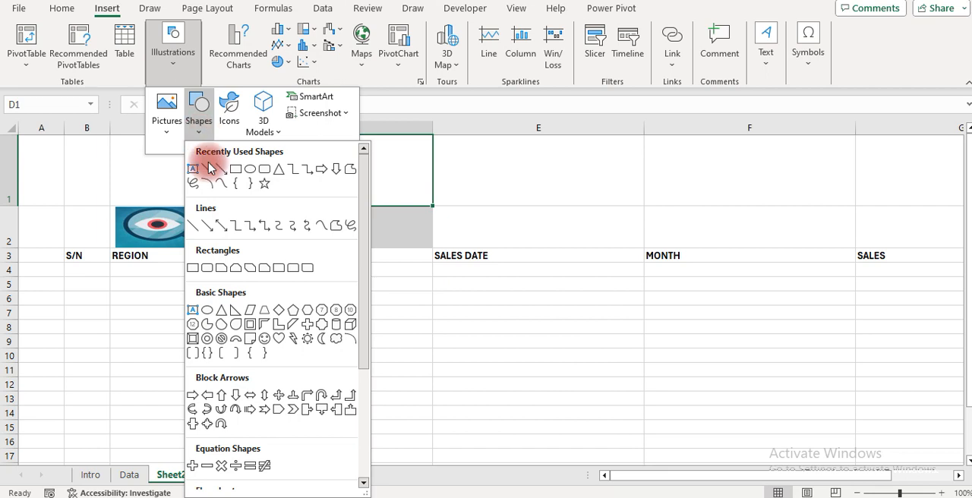
pyautogui.click(231, 399)
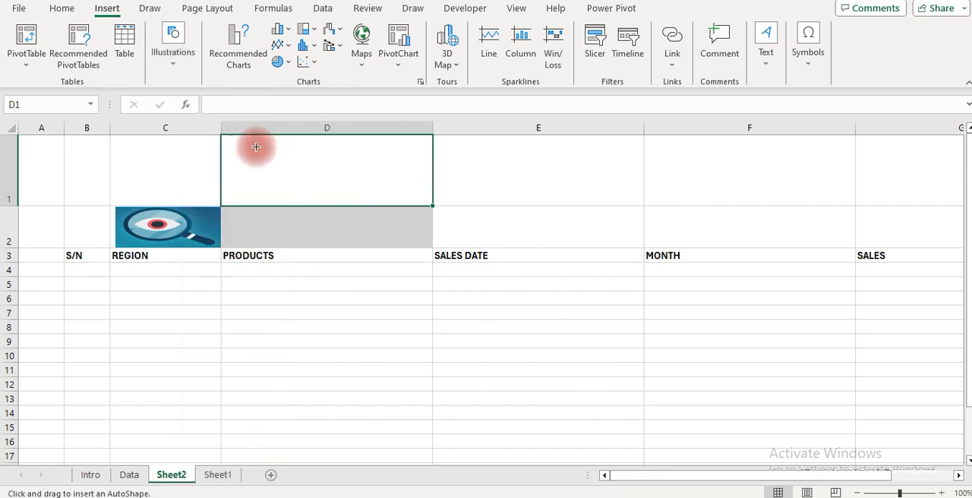
pyautogui.moveTo(249, 159); pyautogui.dragTo(375, 204)
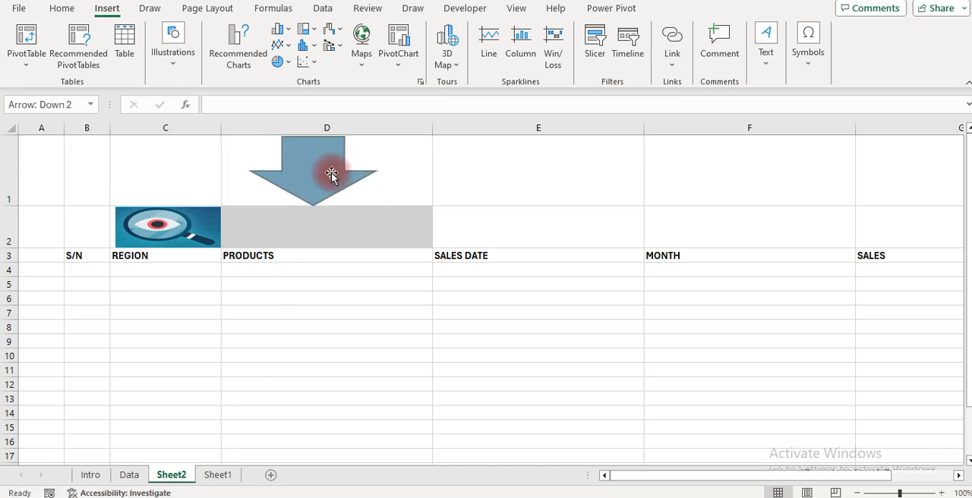
# Add the text "Enter Search Data" inside the down arrow
pyautogui.rightClick(307, 153)
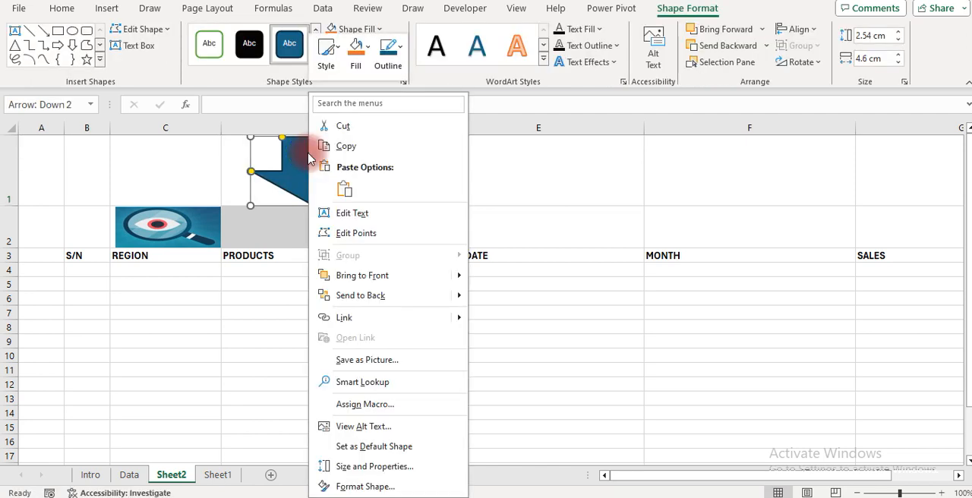
pyautogui.click(359, 215)
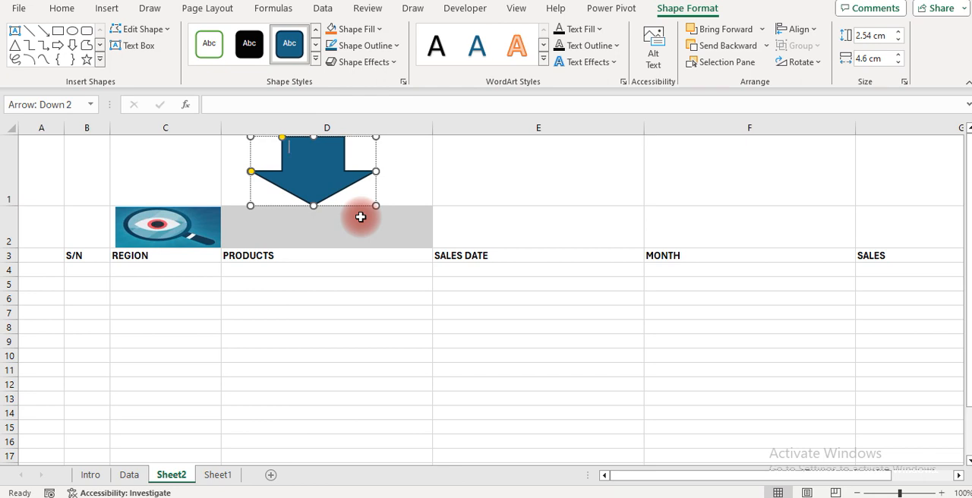
pyautogui.write('Enter ')
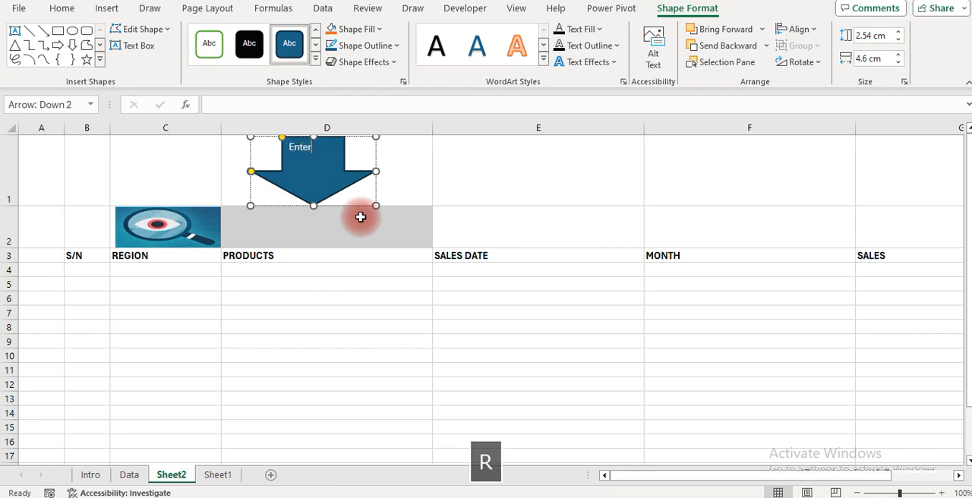
pyautogui.write('Search ')
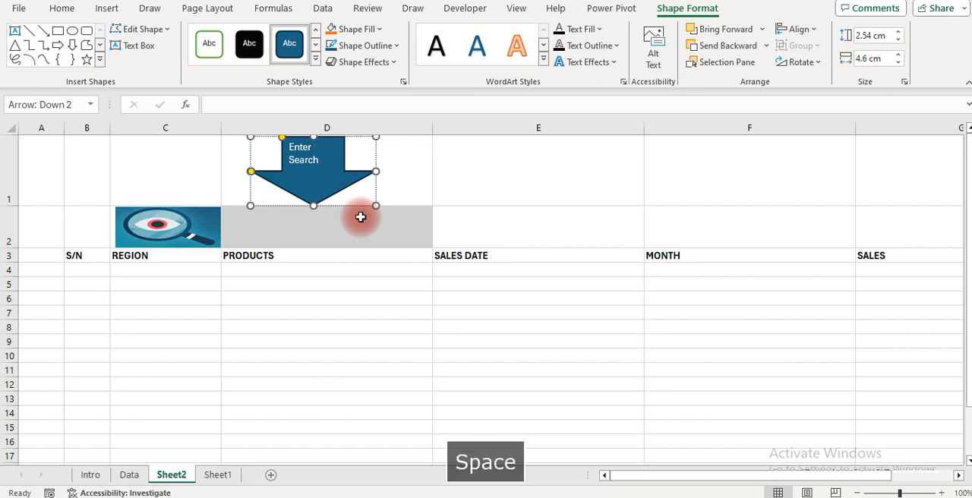
pyautogui.write('Data')
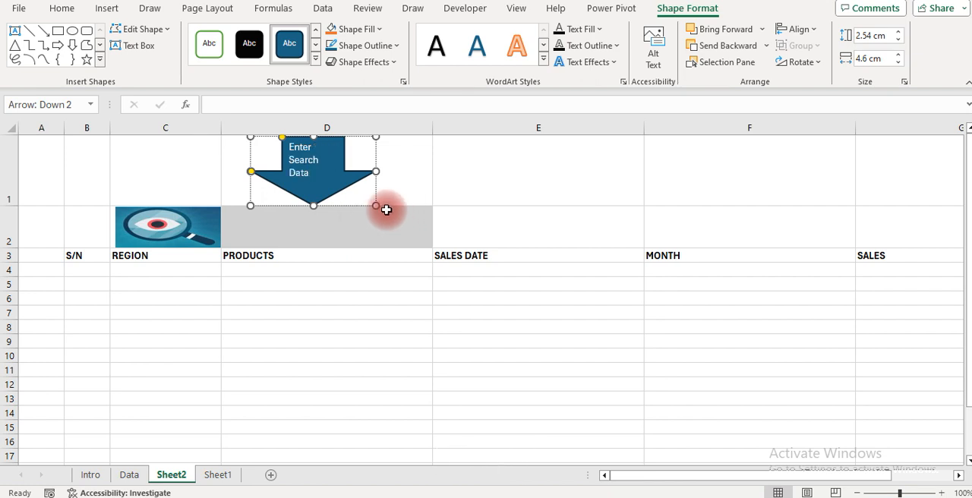
# Increase the font size of the arrow's text to 14
pyautogui.hotkey('ctrl', 'a')
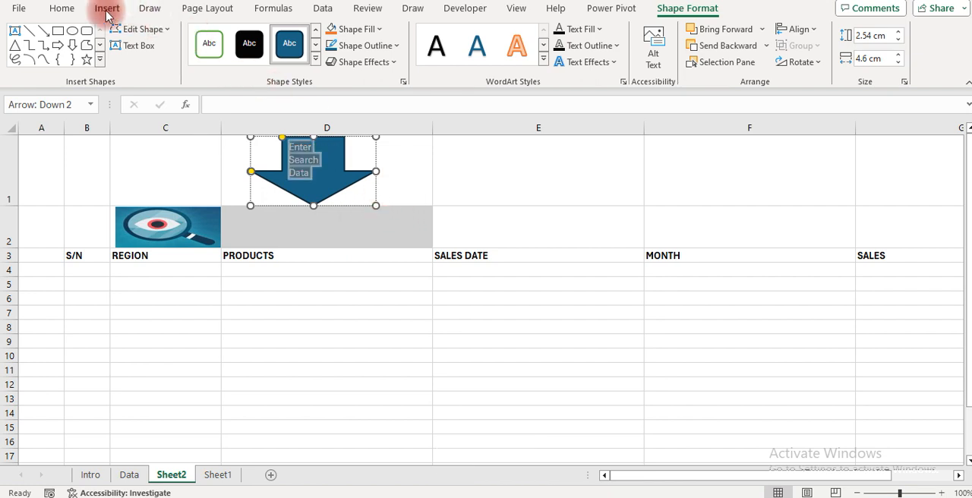
pyautogui.click(62, 7)
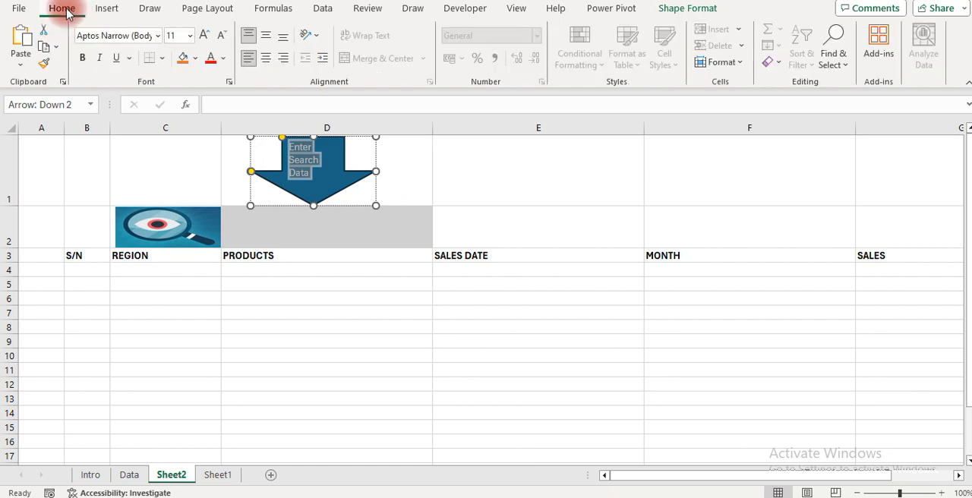
pyautogui.click(203, 38)
pyautogui.click(203, 38)
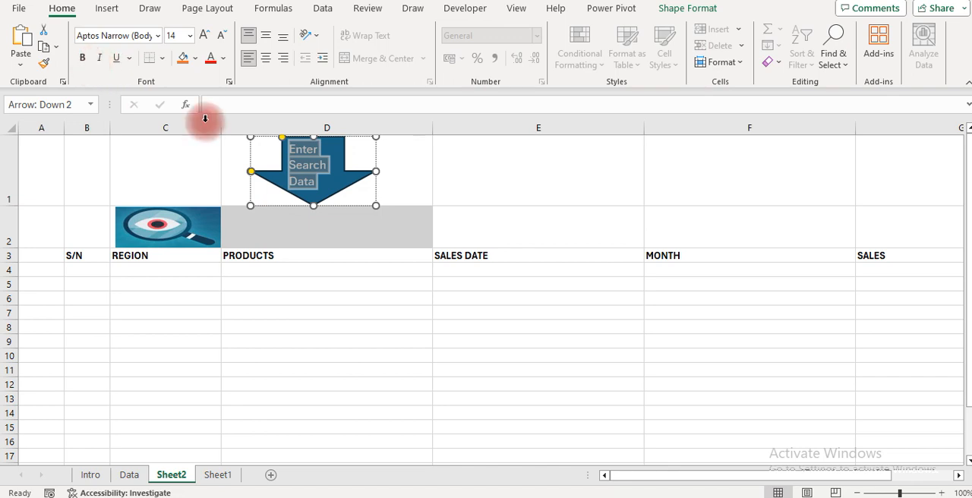
pyautogui.click(344, 271)
# Narrow column D and shift the arrow slightly left so it stays within the column above D2
pyautogui.click(332, 220)
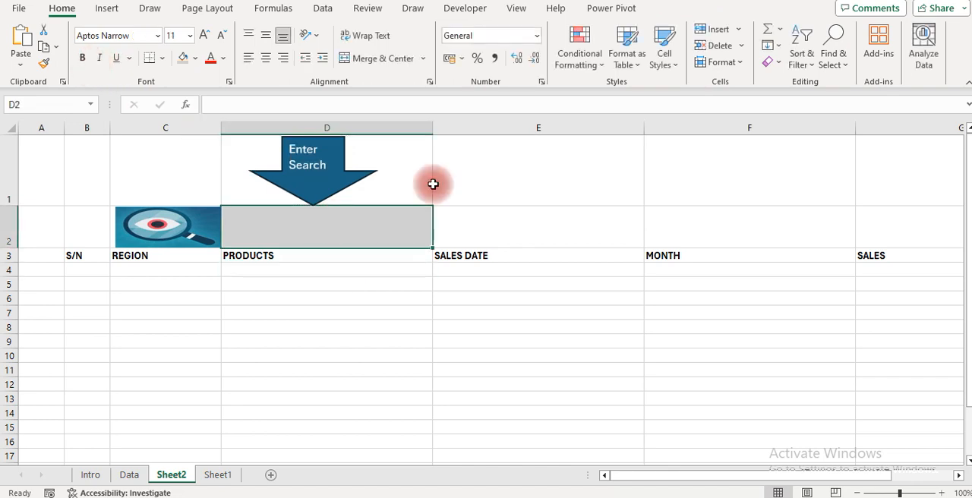
pyautogui.moveTo(432, 127); pyautogui.dragTo(391, 127)
pyautogui.moveTo(334, 148); pyautogui.dragTo(316, 149)
pyautogui.moveTo(390, 129); pyautogui.dragTo(377, 129)
# Fill cell E2, above the SALES DATE header, with light blue
pyautogui.click(410, 228)
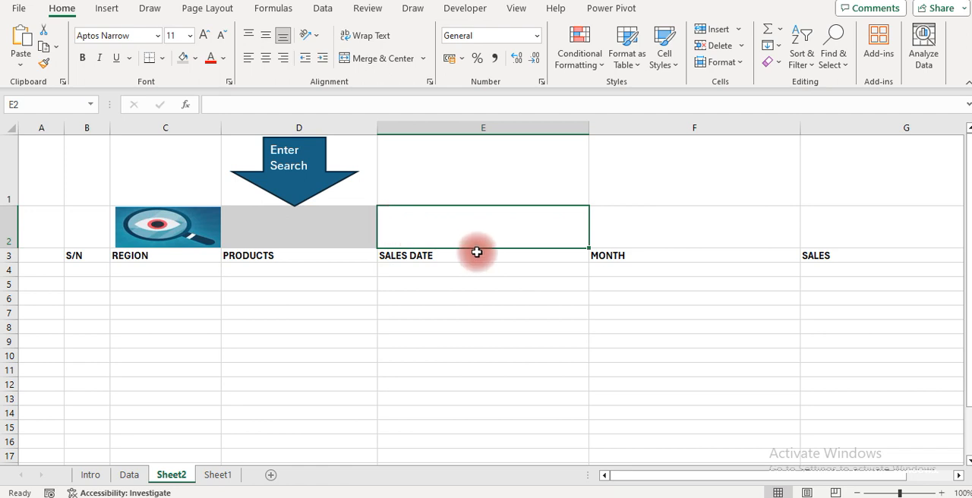
pyautogui.click(196, 59)
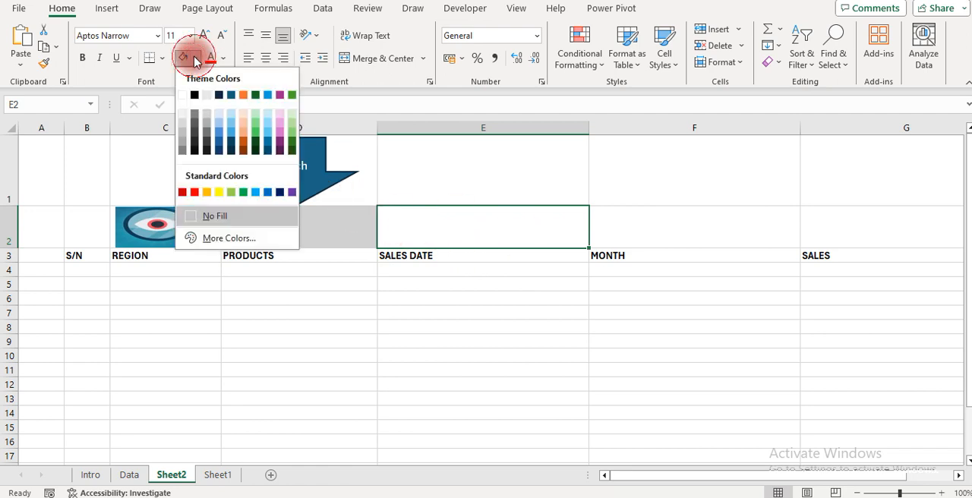
pyautogui.click(267, 117)
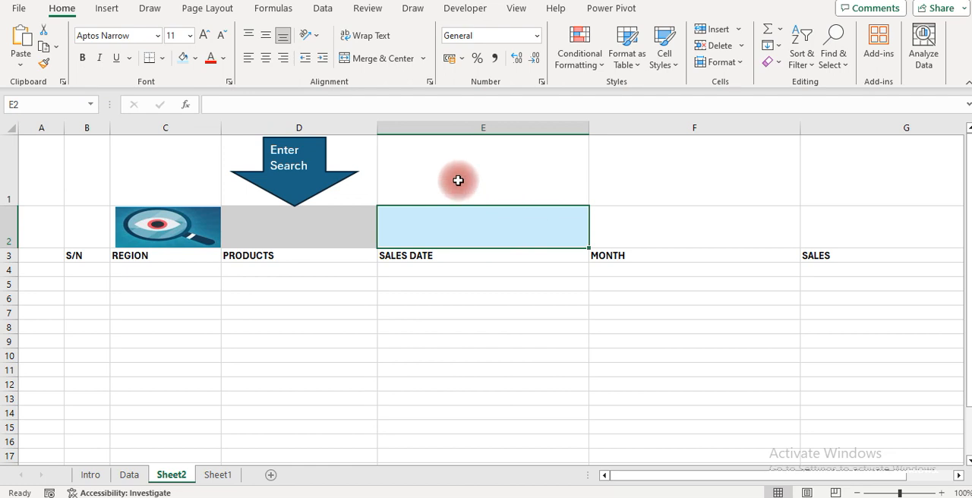
# Enter the label "Total Sales" in cell E1 above the light blue cell
pyautogui.click(419, 168)
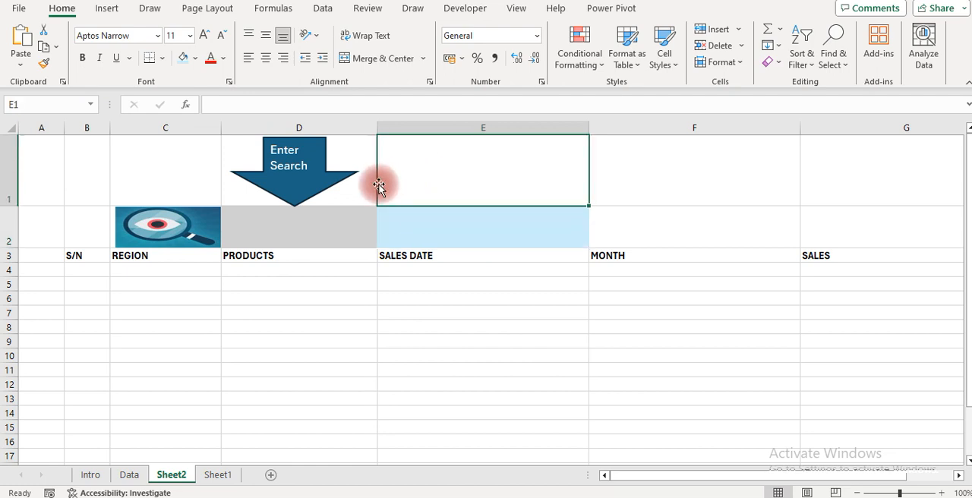
pyautogui.write('Tota')
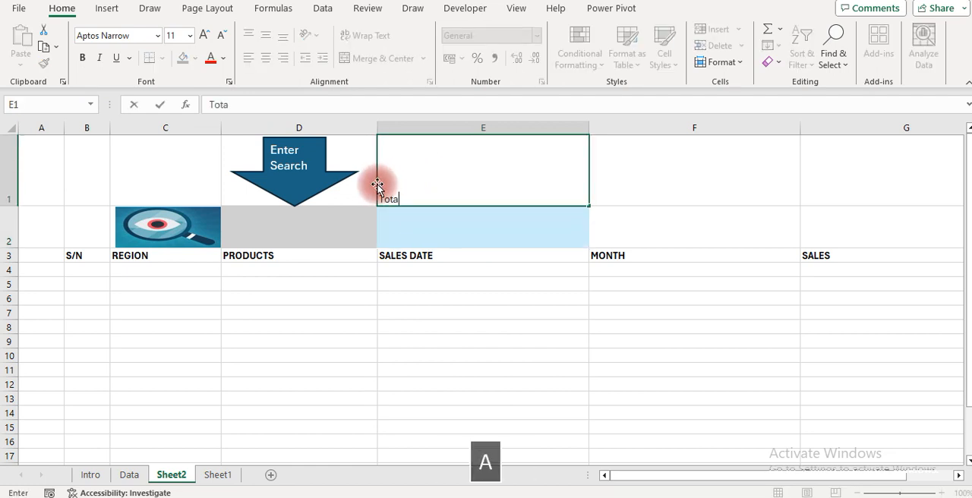
pyautogui.write('l Sales')
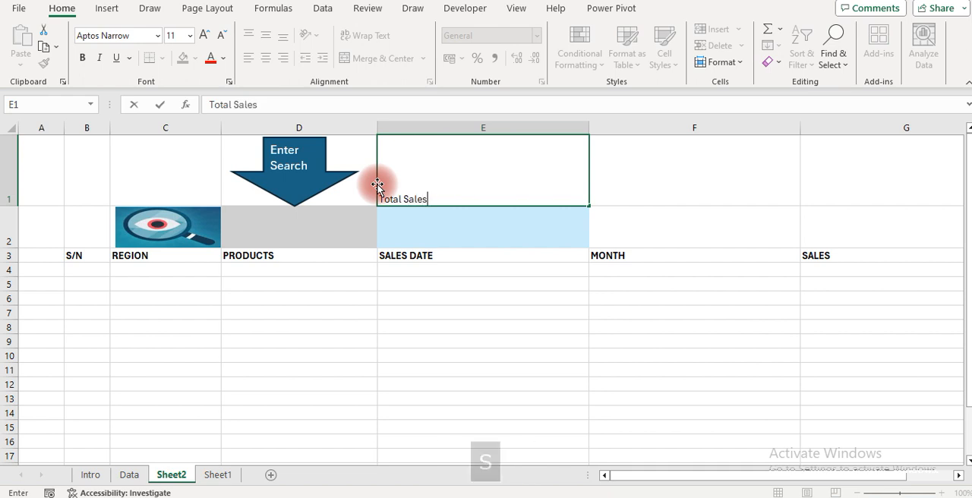
pyautogui.press('Return')
# Enlarge the Total Sales label in E1 to font size 26 and align it vertically to the middle
pyautogui.press('Up')
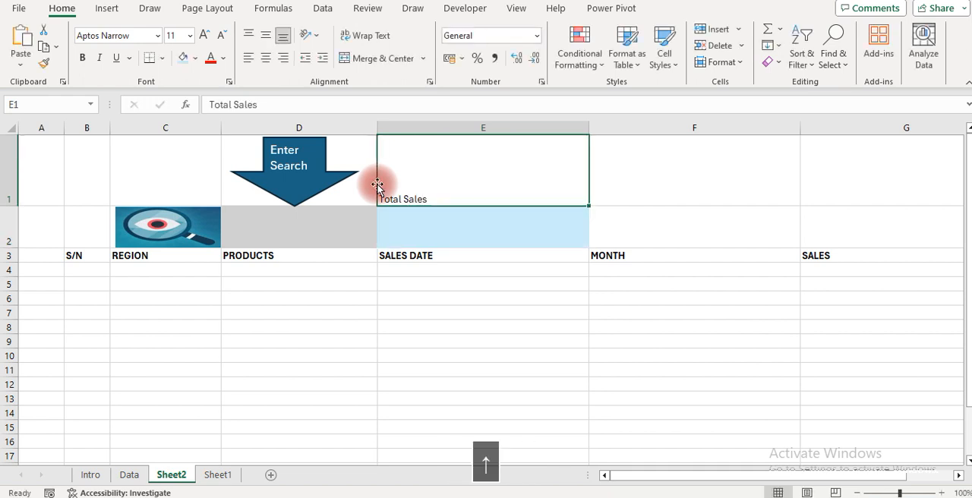
pyautogui.click(202, 36)
pyautogui.click(202, 36)
pyautogui.click(202, 36)
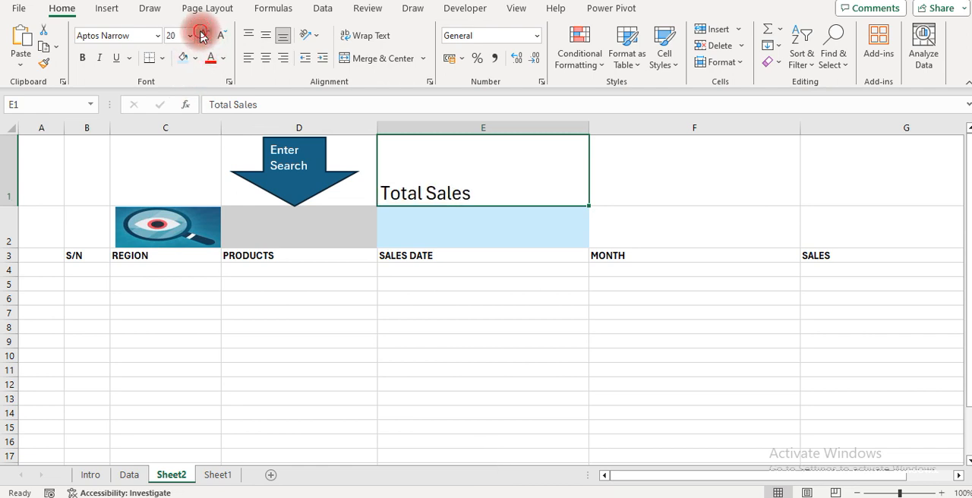
pyautogui.click(202, 36)
pyautogui.click(202, 35)
pyautogui.click(267, 37)
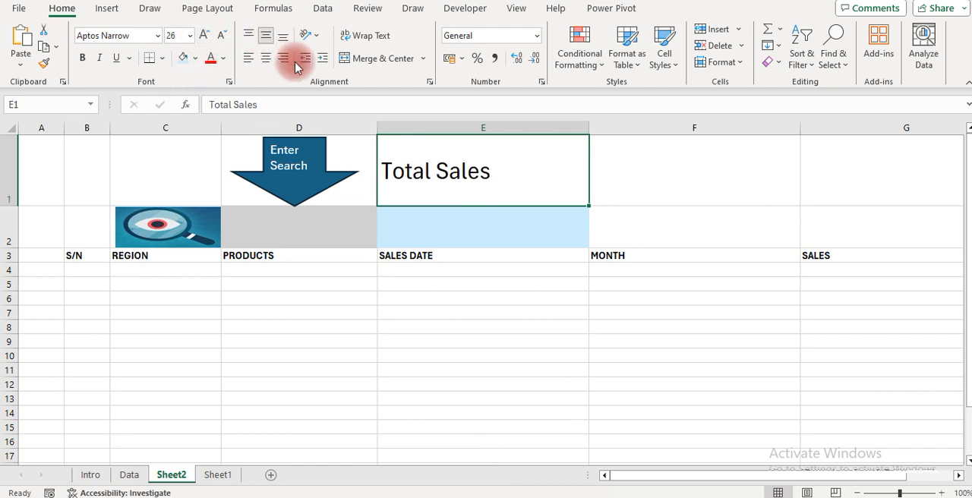
pyautogui.click(406, 227)
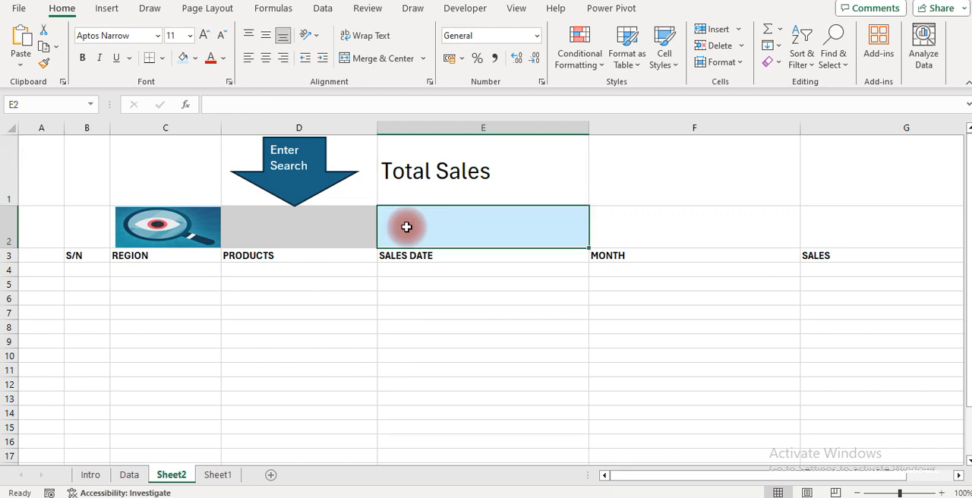
pyautogui.click(302, 224)
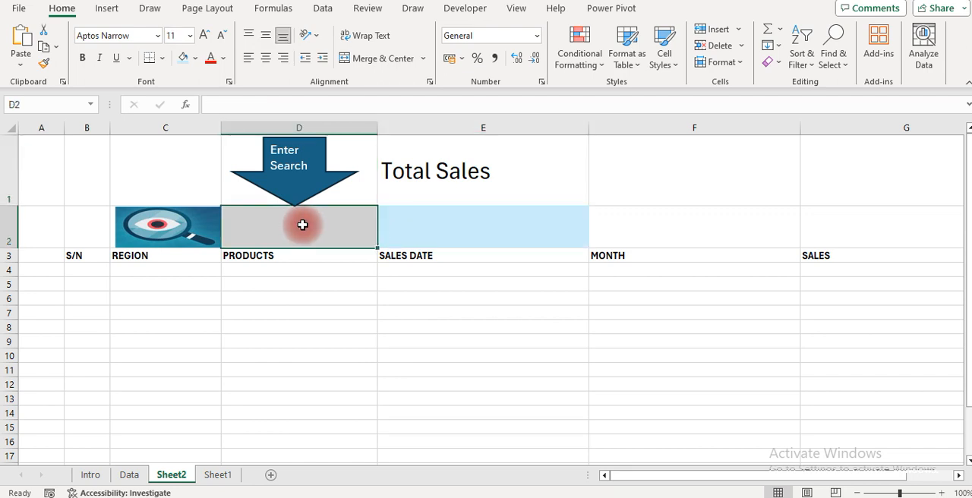
pyautogui.click(151, 270)
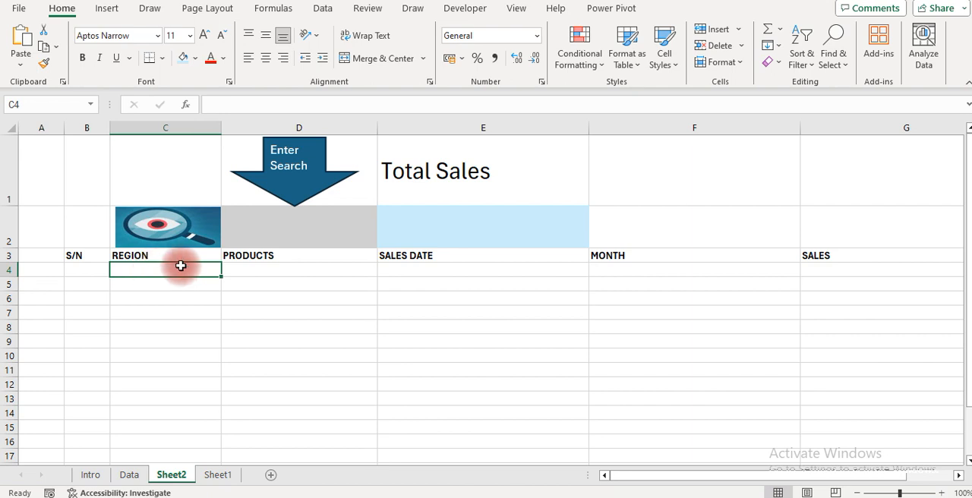
pyautogui.click(276, 225)
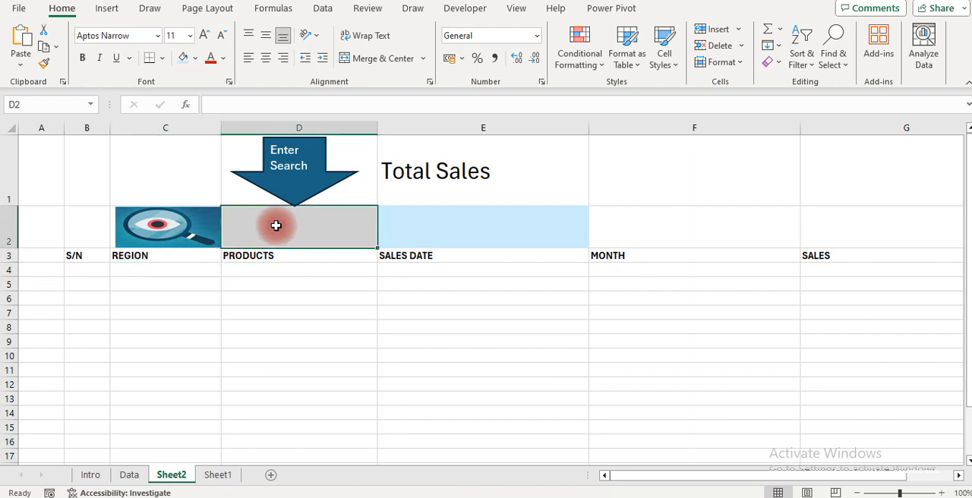
# Begin a FILTER formula in cell C4 of Sheet2, using Data!A2:E50 as the array argument
pyautogui.click(144, 271)
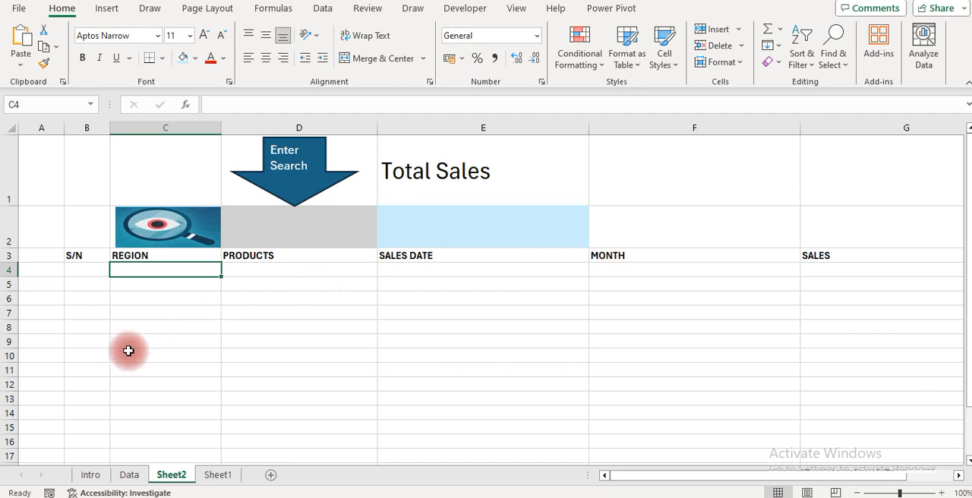
pyautogui.write('=')
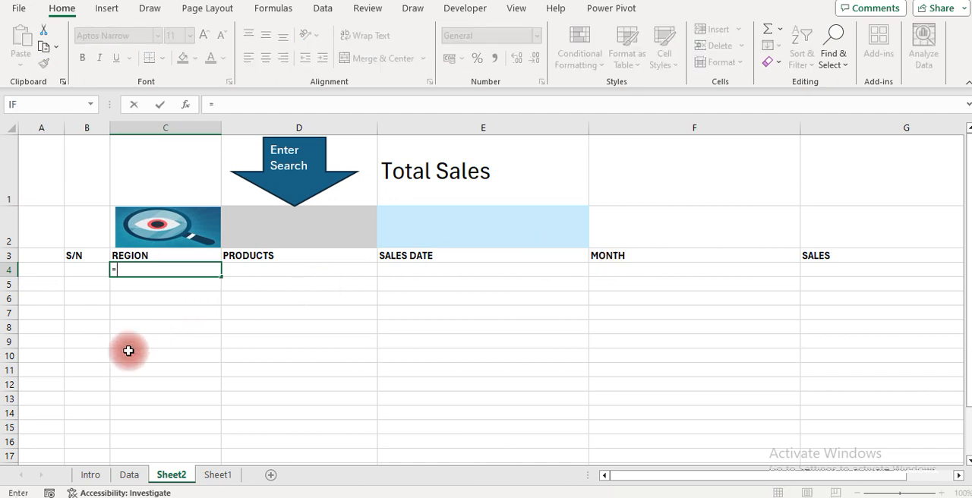
pyautogui.write('filt')
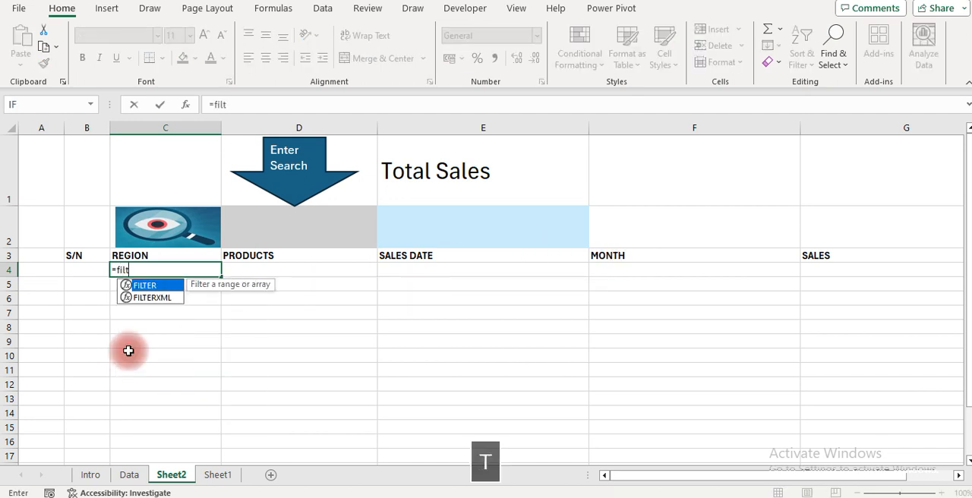
pyautogui.press('Tab')
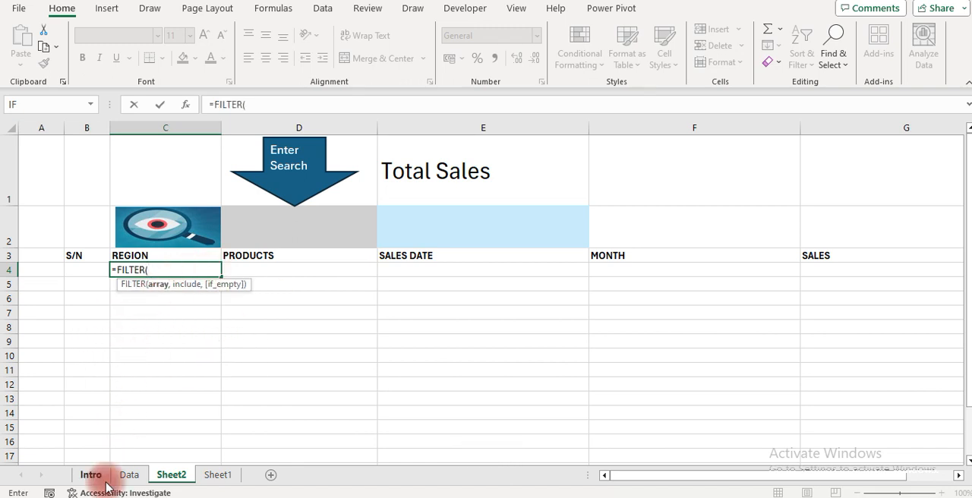
pyautogui.click(130, 475)
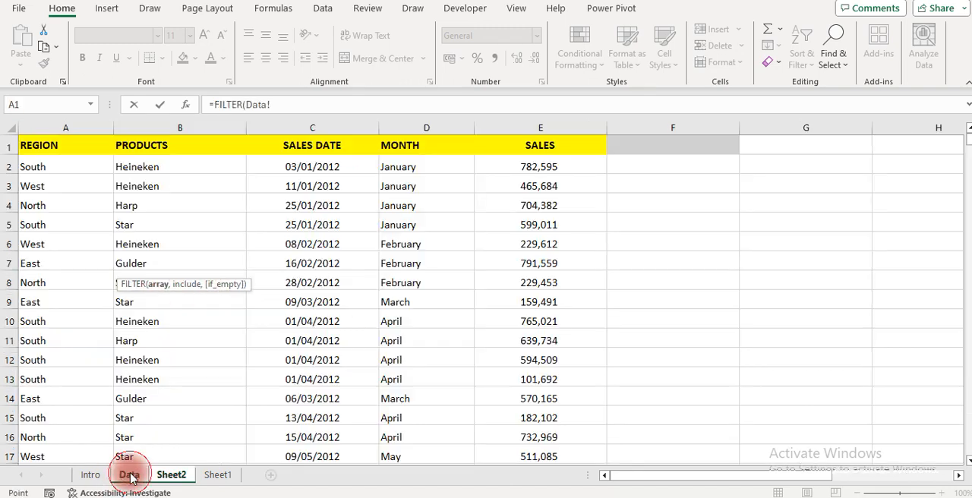
pyautogui.click(27, 169)
pyautogui.hotkey('ctrl', 'shift', 'Right')
pyautogui.hotkey('ctrl', 'shift', 'Down')
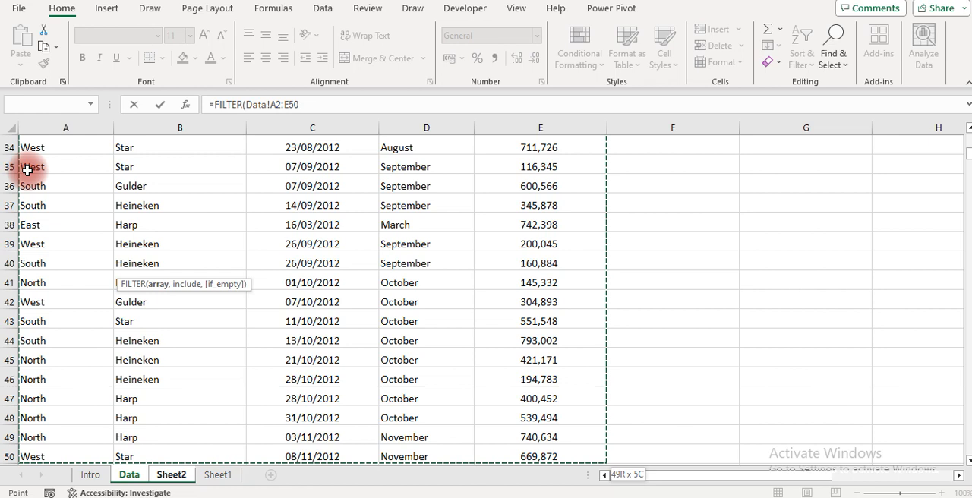
pyautogui.write(',')
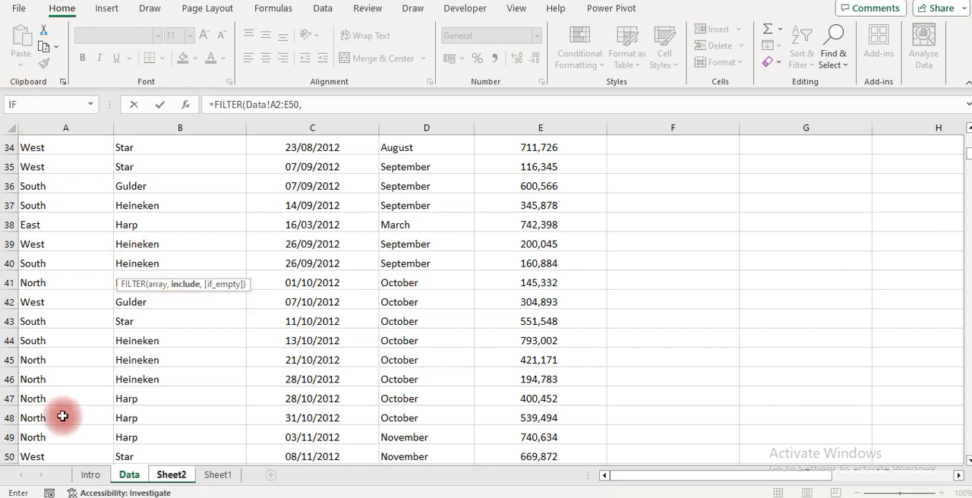
pyautogui.write('isnu')
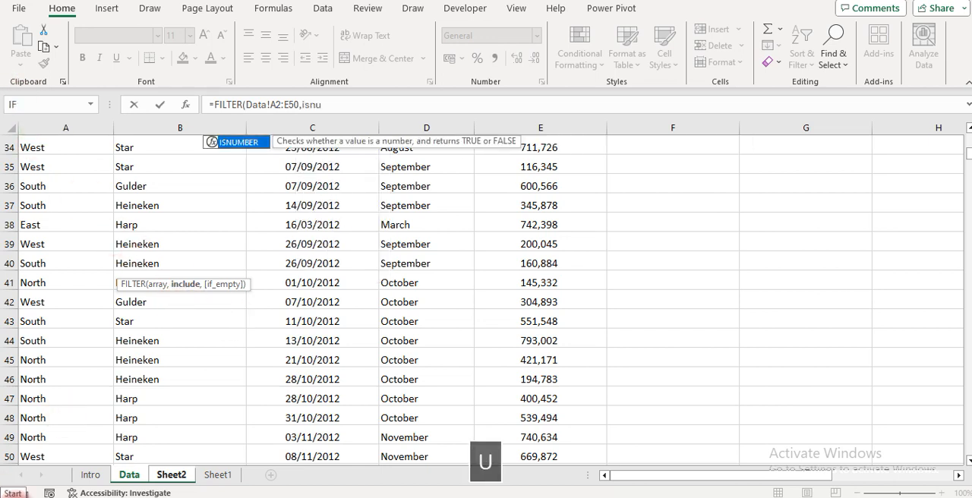
# Nest ISNUMBER and SEARCH as the include argument, with search cell Sheet2!D2 as the text to find
pyautogui.press('Tab')
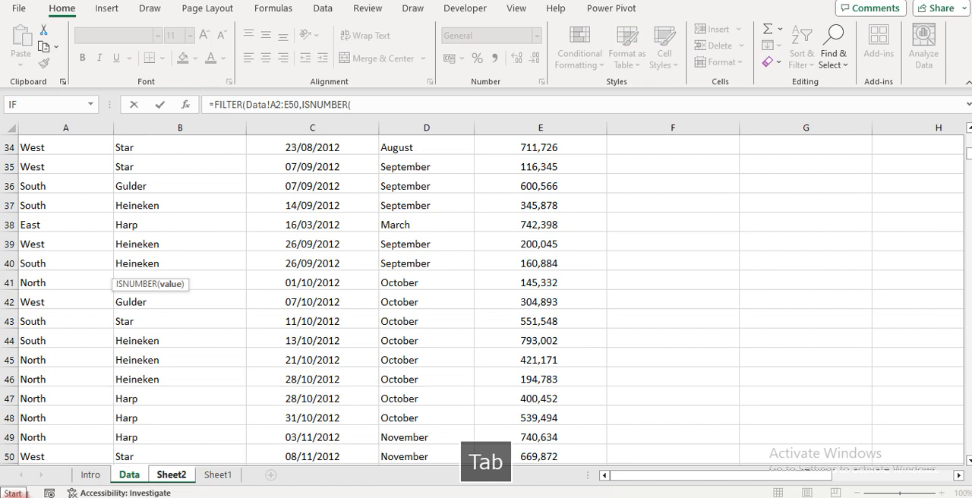
pyautogui.write('sea')
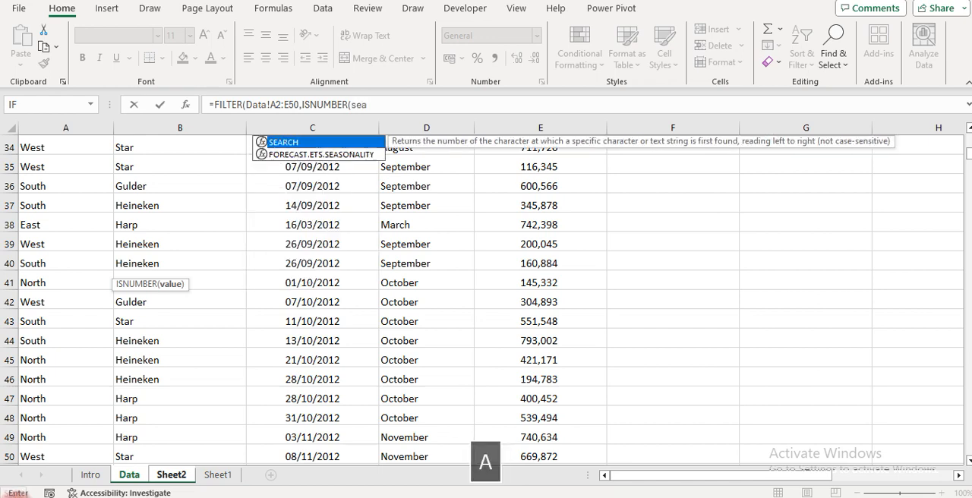
pyautogui.write('rc')
pyautogui.press('Tab')
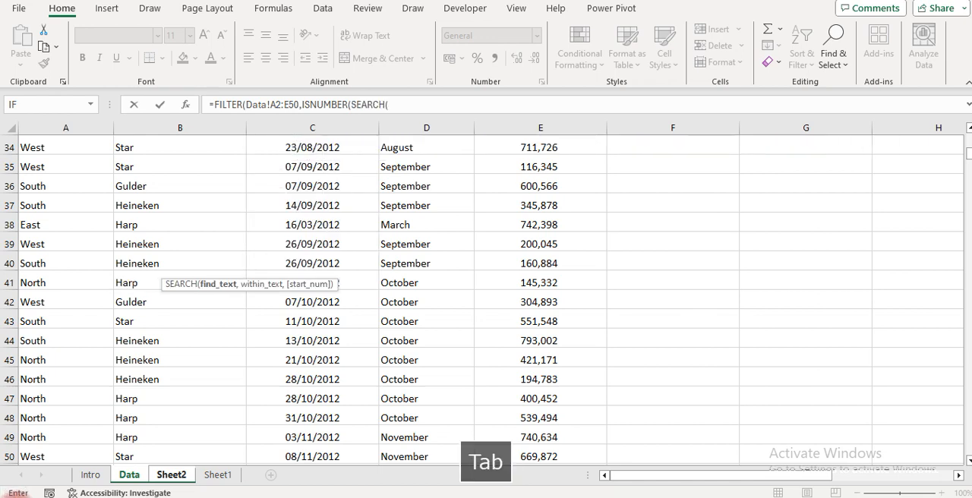
pyautogui.click(170, 474)
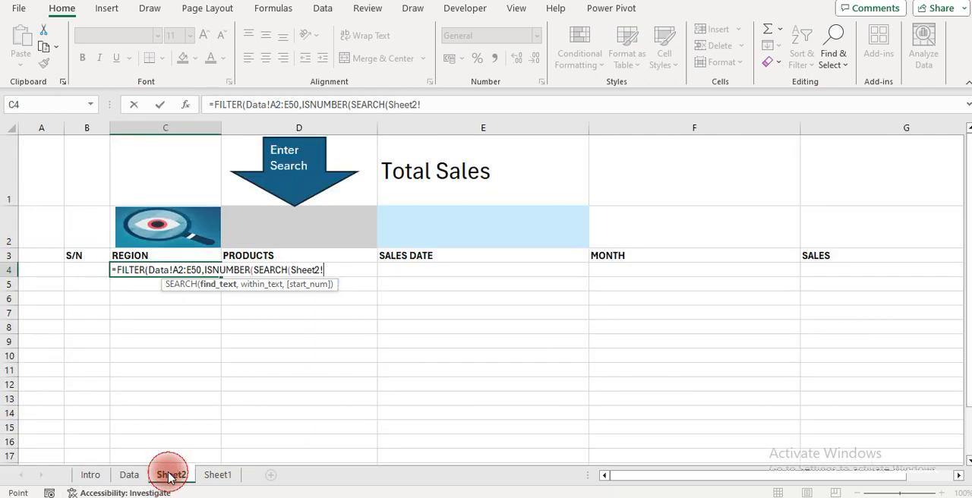
pyautogui.click(287, 235)
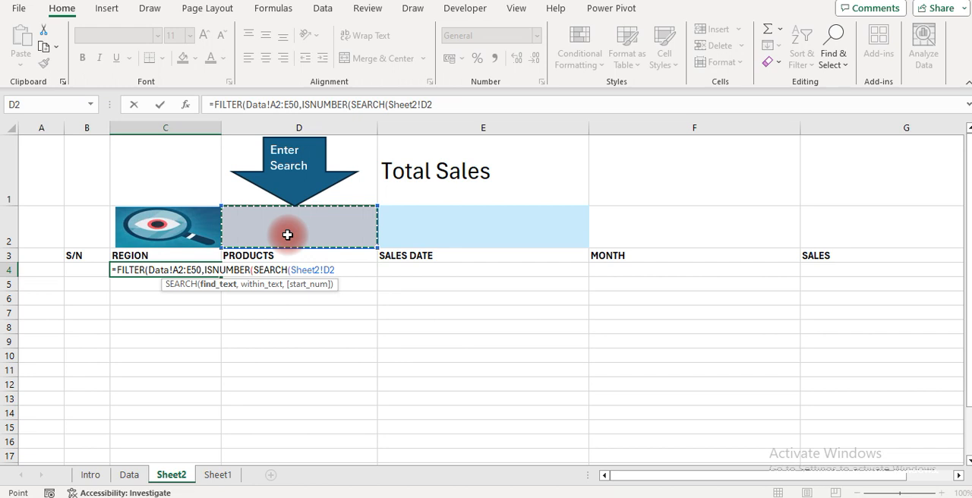
pyautogui.write(',')
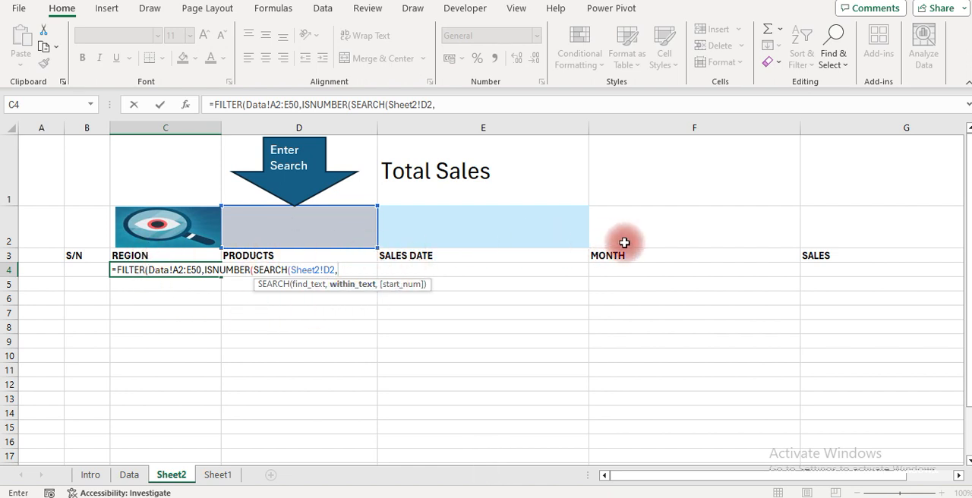
# Set the SEARCH within_text argument to the Region entries, Data!A2:A50
pyautogui.click(128, 474)
pyautogui.hotkey('ctrl', 'Up')
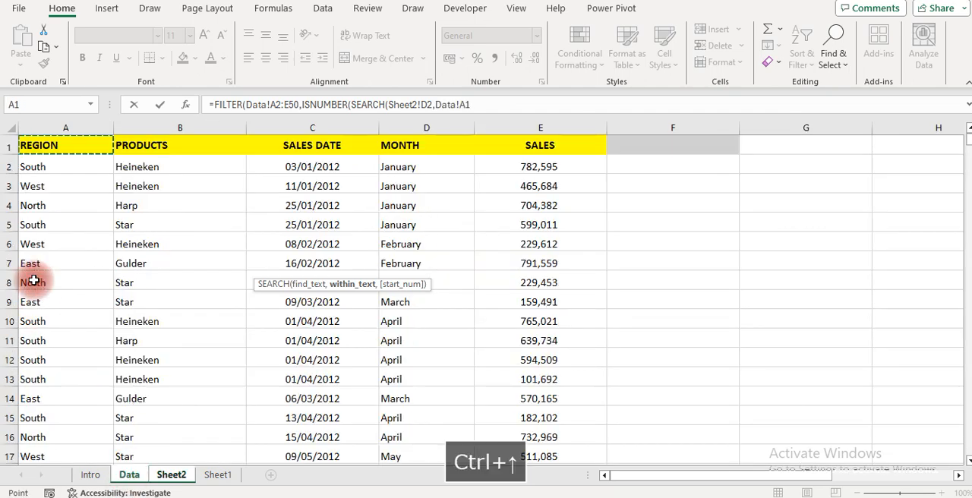
pyautogui.press('Down')
pyautogui.press('Right')
pyautogui.press('Left')
pyautogui.hotkey('ctrl', 'shift', 'Down')
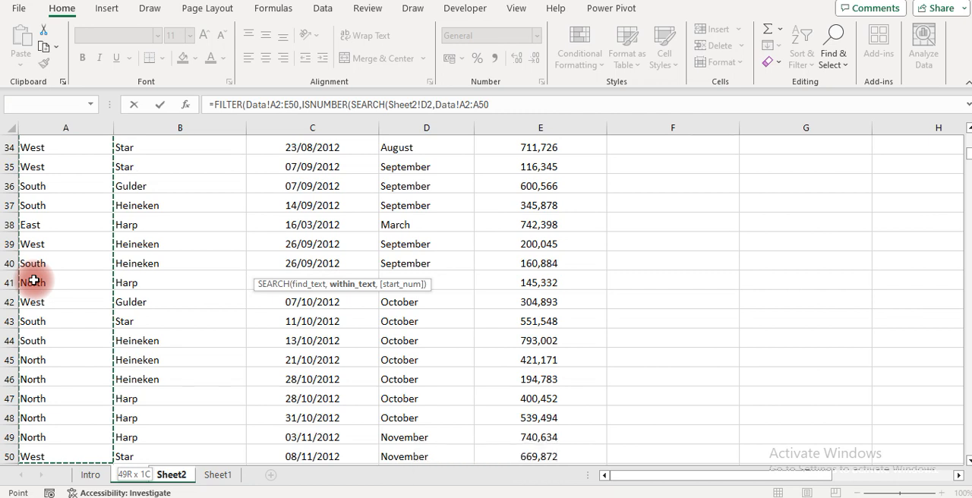
# Concatenate the Products entries, Data!B2:B50, to the SEARCH within_text argument with &
pyautogui.write('&')
pyautogui.click(145, 238)
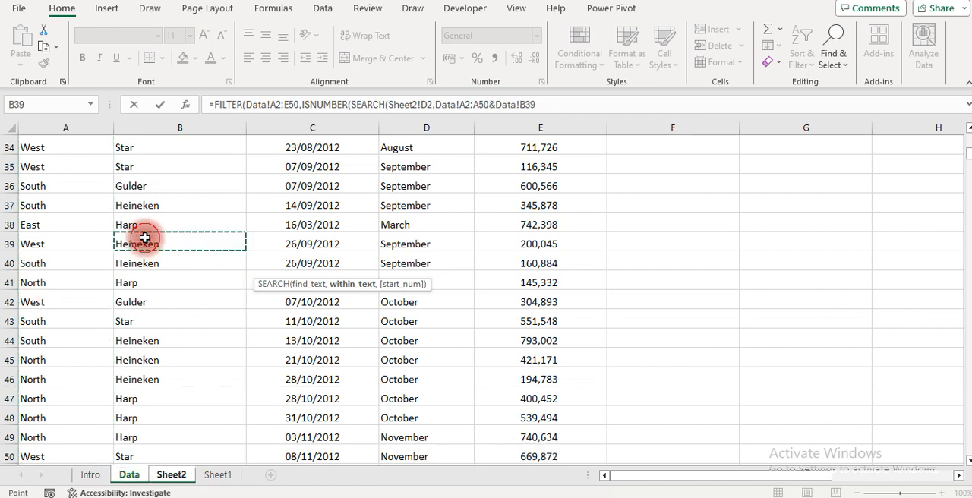
pyautogui.hotkey('ctrl', 'Up')
pyautogui.press('Down')
pyautogui.hotkey('ctrl', 'shift', 'Down')
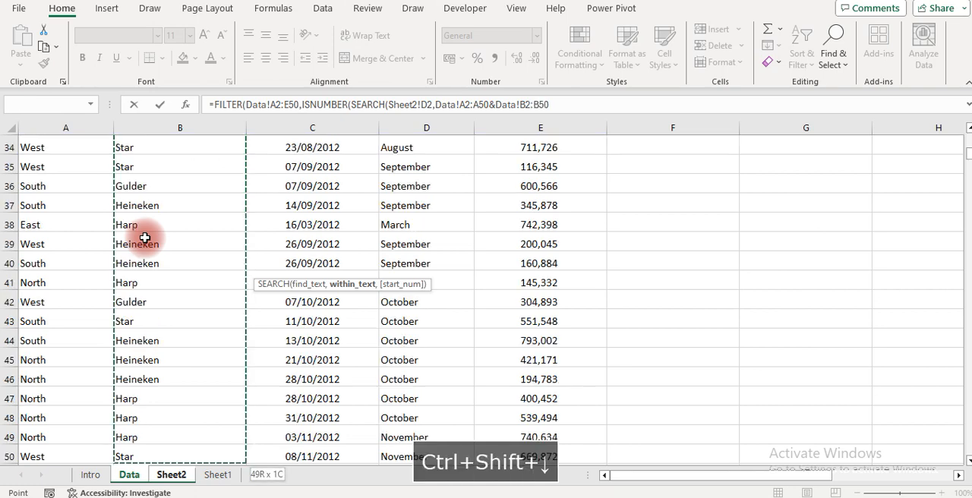
# Concatenate the Month entries, Data!D2:D50, with & and close the SEARCH and ISNUMBER functions
pyautogui.write('&')
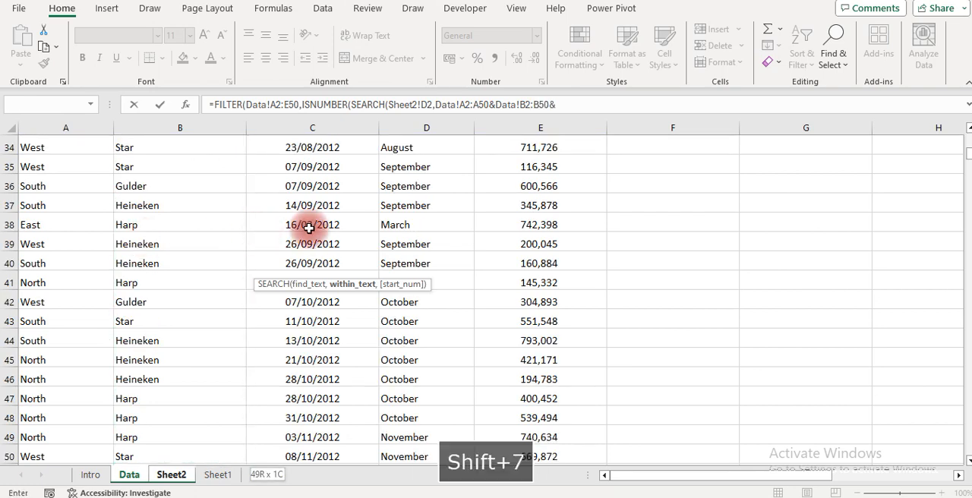
pyautogui.click(411, 228)
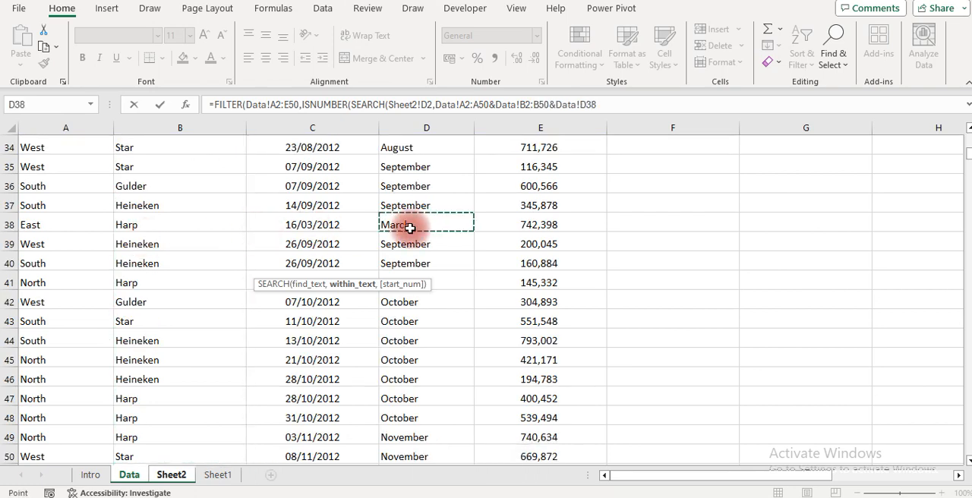
pyautogui.hotkey('ctrl', 'Up')
pyautogui.press('Down')
pyautogui.hotkey('ctrl', 'shift', 'Down')
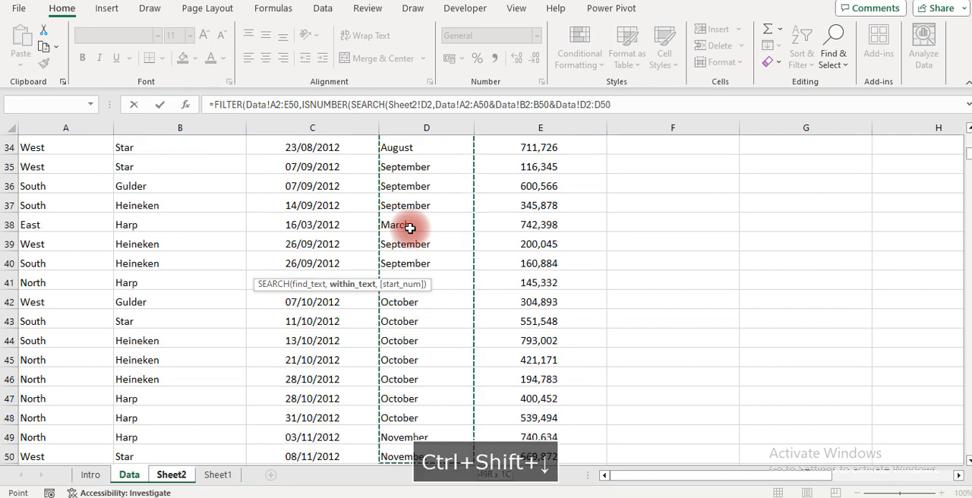
pyautogui.write('))')
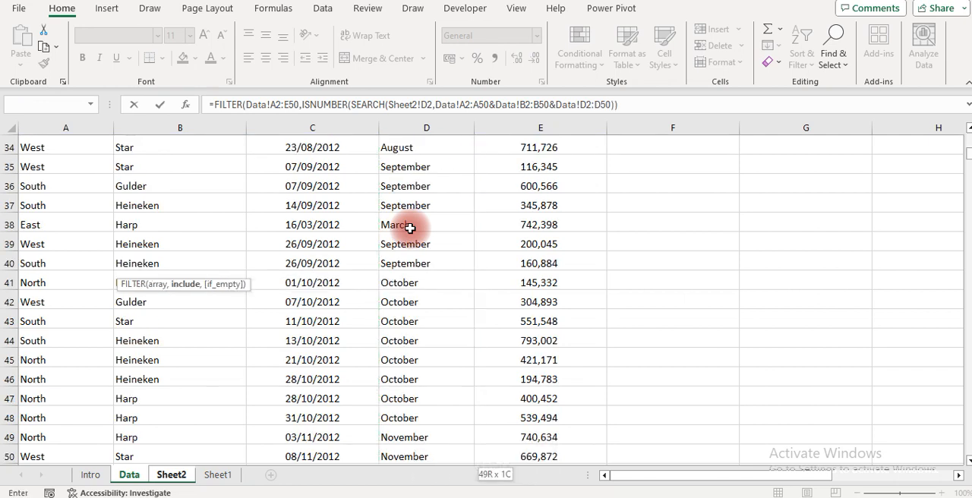
pyautogui.write(',')
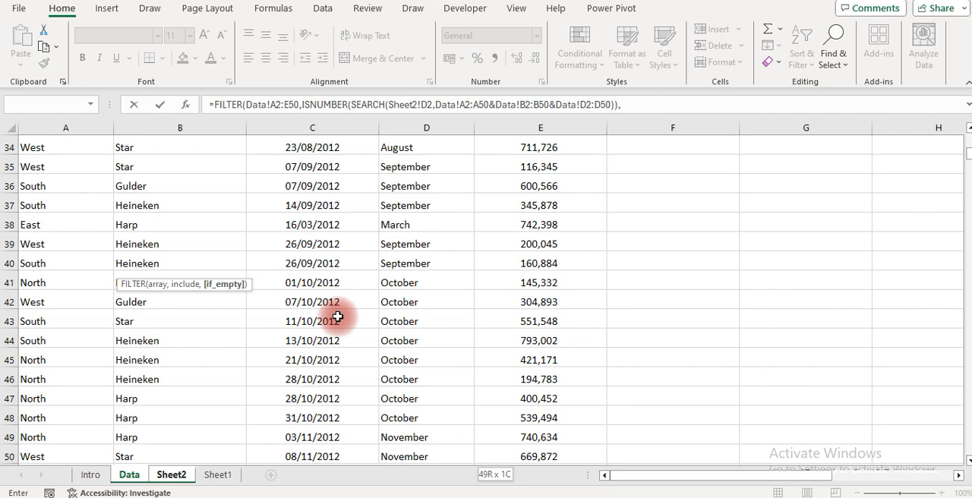
# Set the FILTER if_empty argument to "Search Data Not Found" and commit the formula
pyautogui.write('"No')
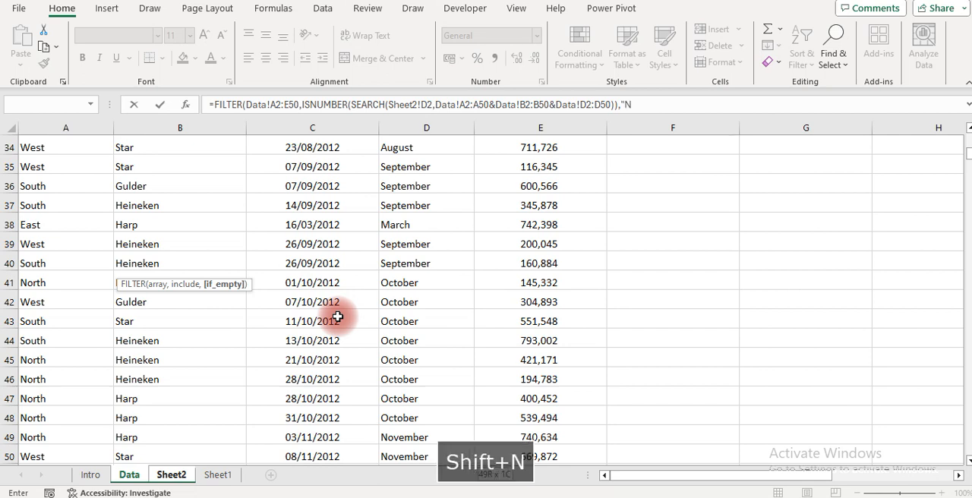
pyautogui.press('BackSpace')
pyautogui.press('BackSpace')
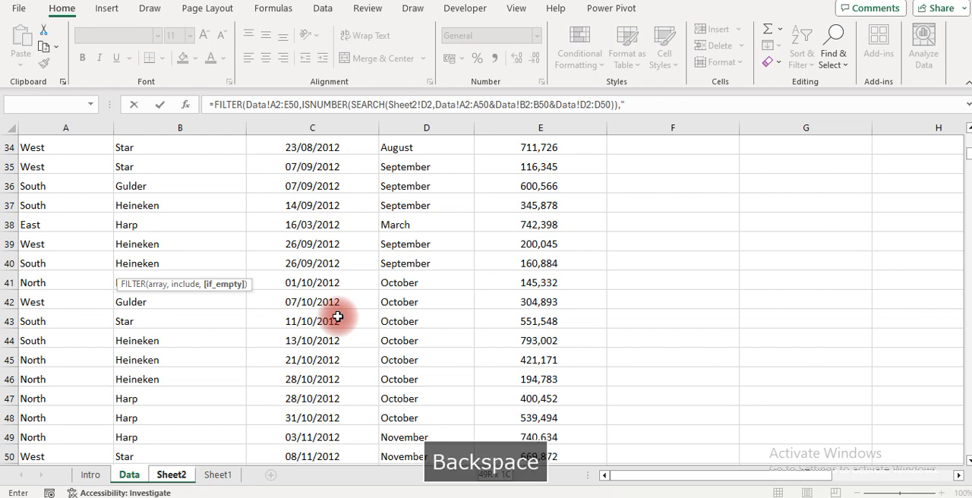
pyautogui.write('Searc')
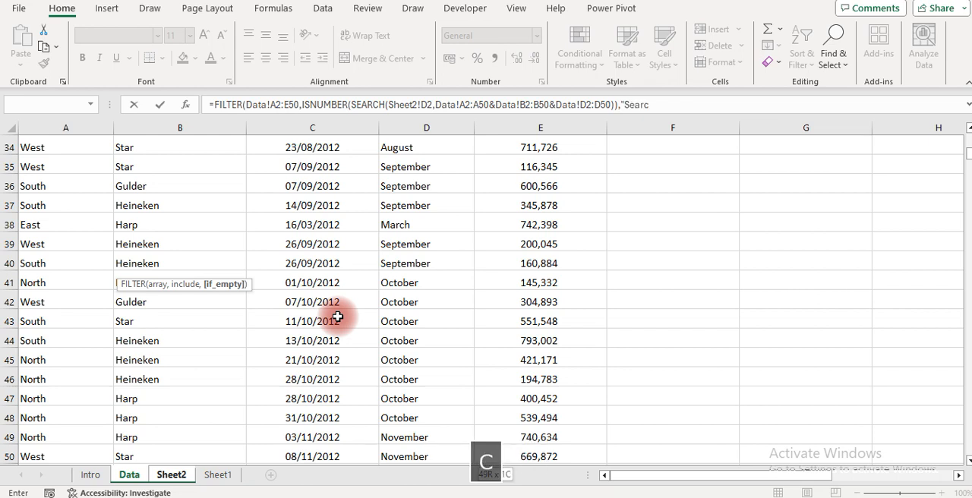
pyautogui.write('g')
pyautogui.press('BackSpace')
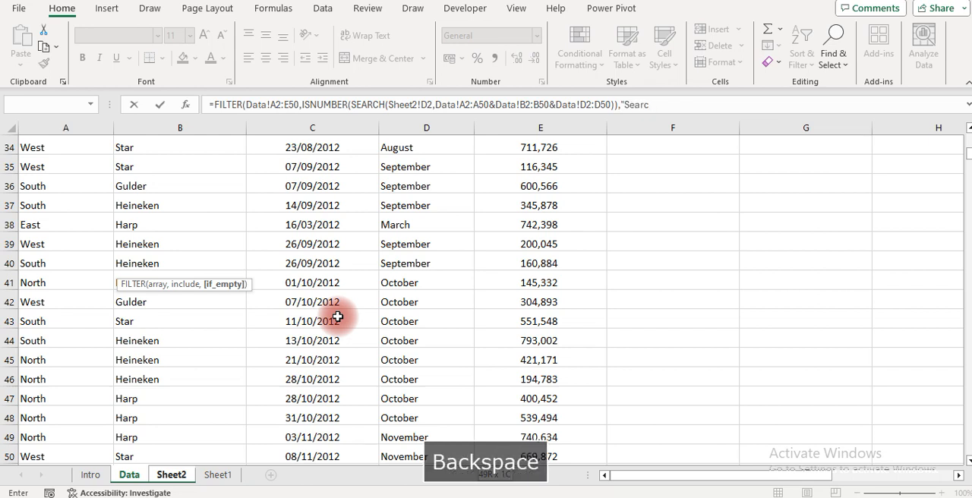
pyautogui.write('h ')
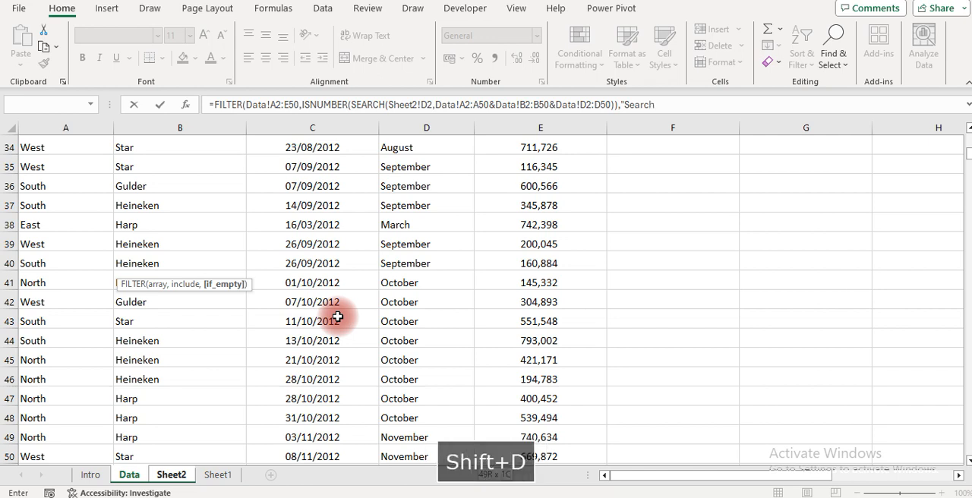
pyautogui.write('Data No')
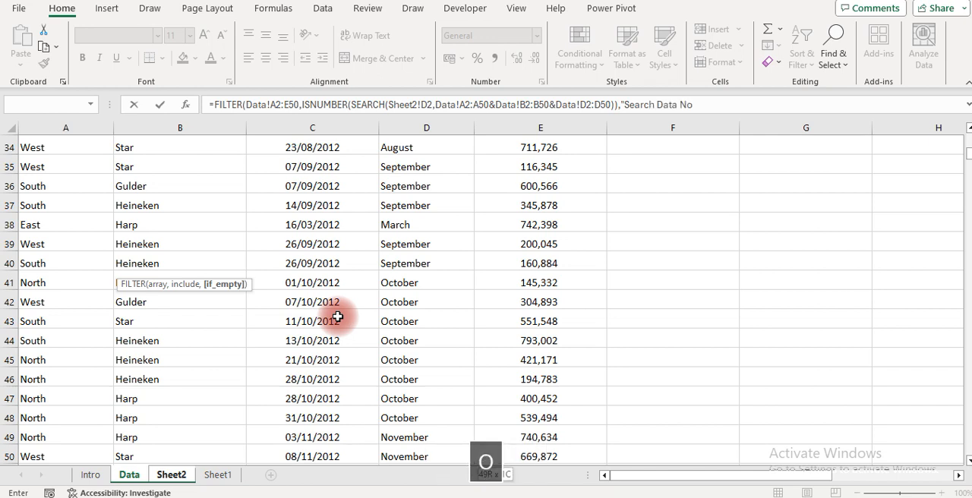
pyautogui.write('t Found"')
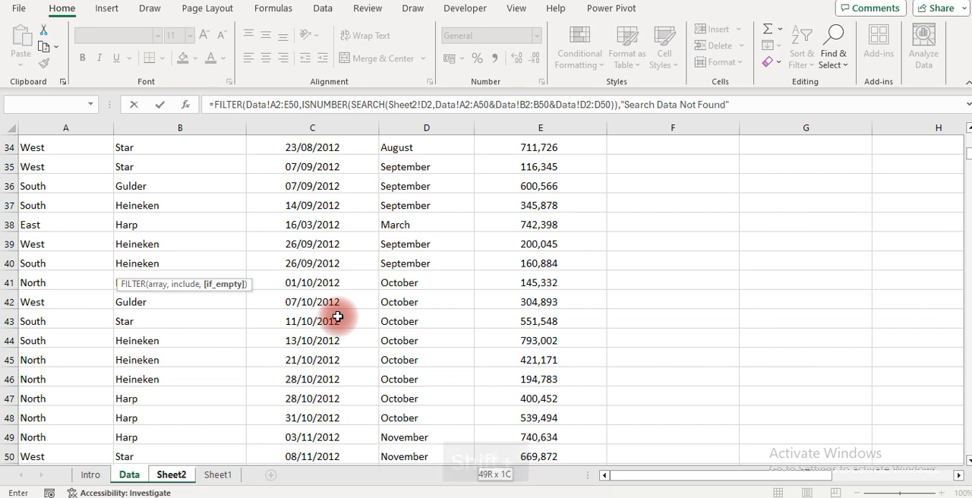
pyautogui.press('Return')
pyautogui.press('Return')
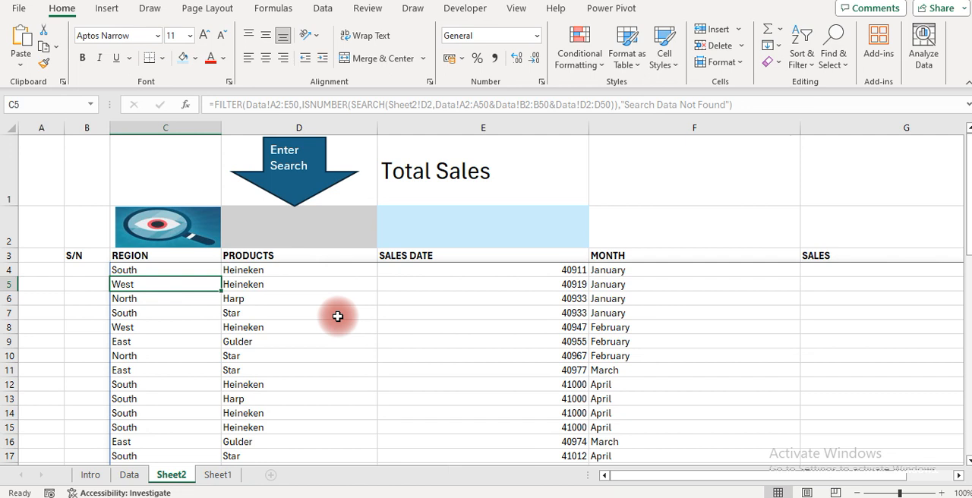
# Narrow columns E through G of the search table together to one equal, smaller width
pyautogui.click(848, 292)
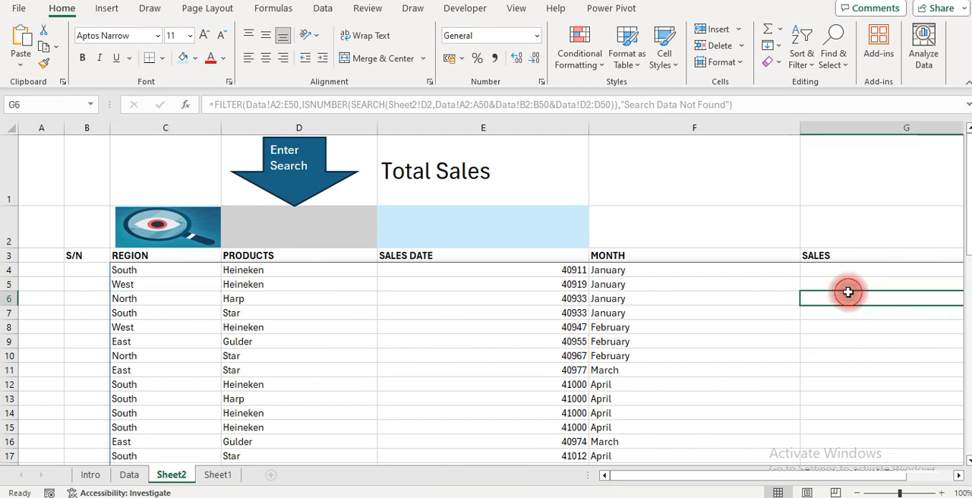
pyautogui.press('Up')
pyautogui.press('Up')
pyautogui.press('Left')
pyautogui.press('Left')
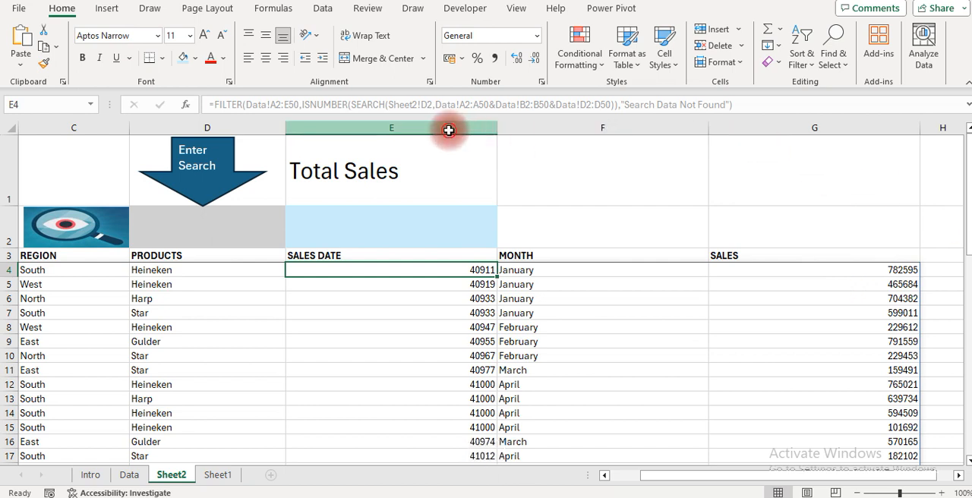
pyautogui.moveTo(449, 129); pyautogui.dragTo(802, 152)
pyautogui.moveTo(709, 128); pyautogui.dragTo(600, 134)
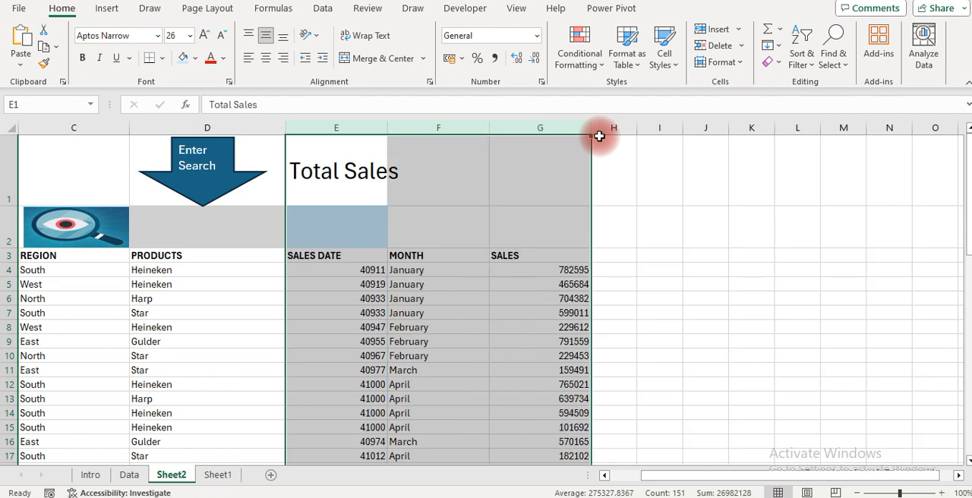
# Format the Sales Date values in E4:E52 as short dates
pyautogui.click(367, 270)
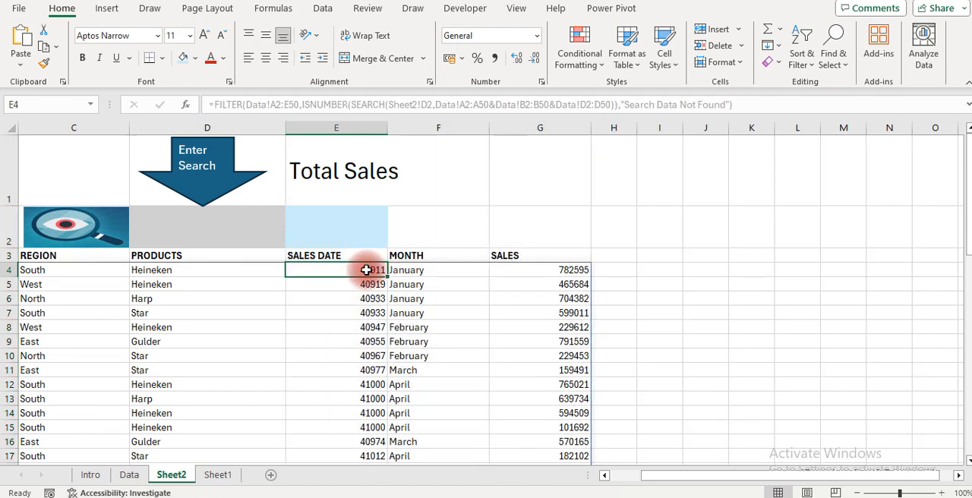
pyautogui.hotkey('ctrl', 'shift', 'Down')
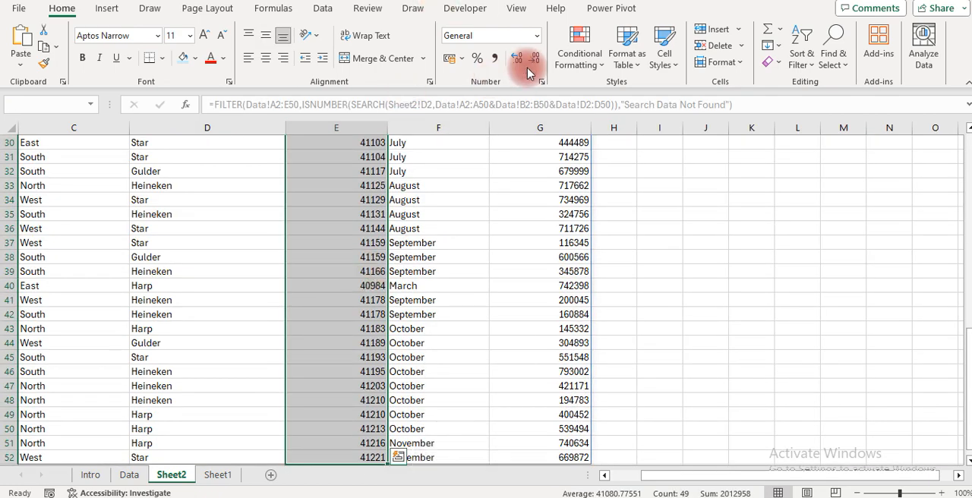
pyautogui.click(537, 38)
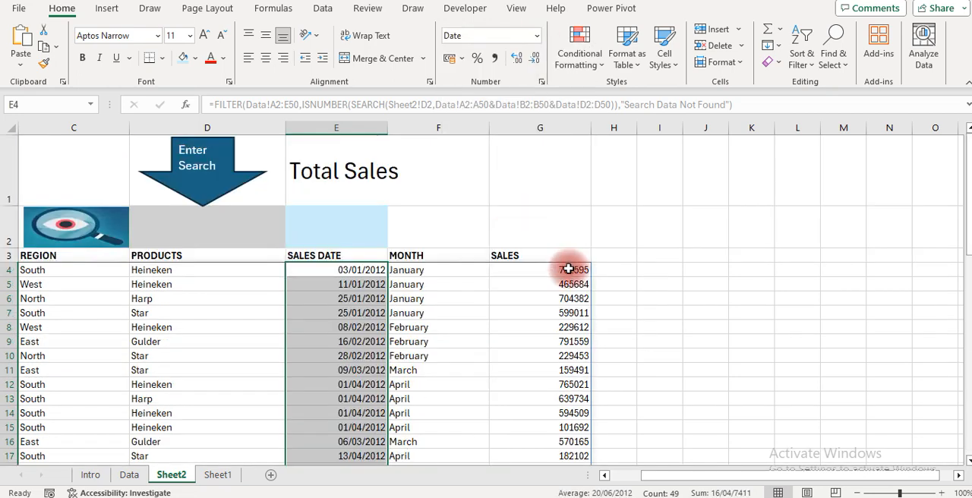
# Format the Sales values in G4:G52 as numbers with thousands separators and two decimals
pyautogui.click(568, 267)
pyautogui.hotkey('ctrl', 'shift', 'Down')
pyautogui.hotkey('ctrl', 'shift', '1')
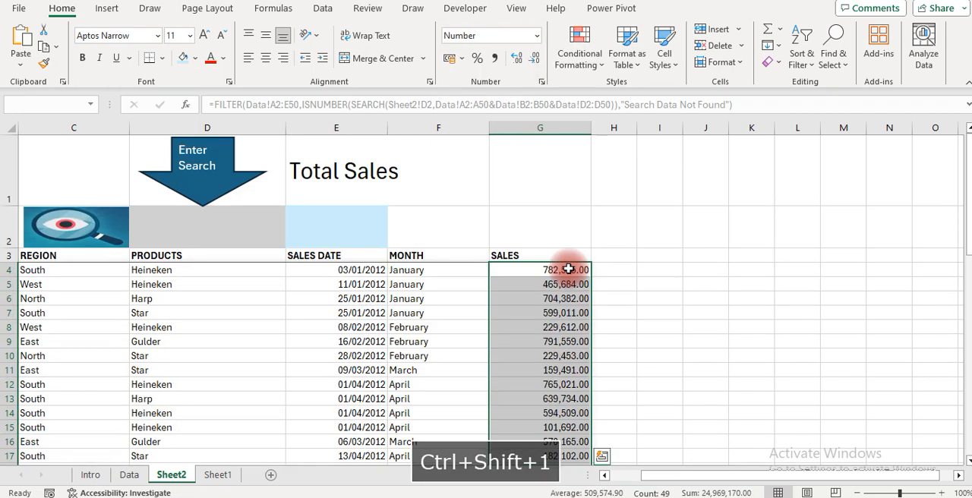
pyautogui.click(261, 284)
pyautogui.press('Left')
pyautogui.press('Left')
pyautogui.press('Left')
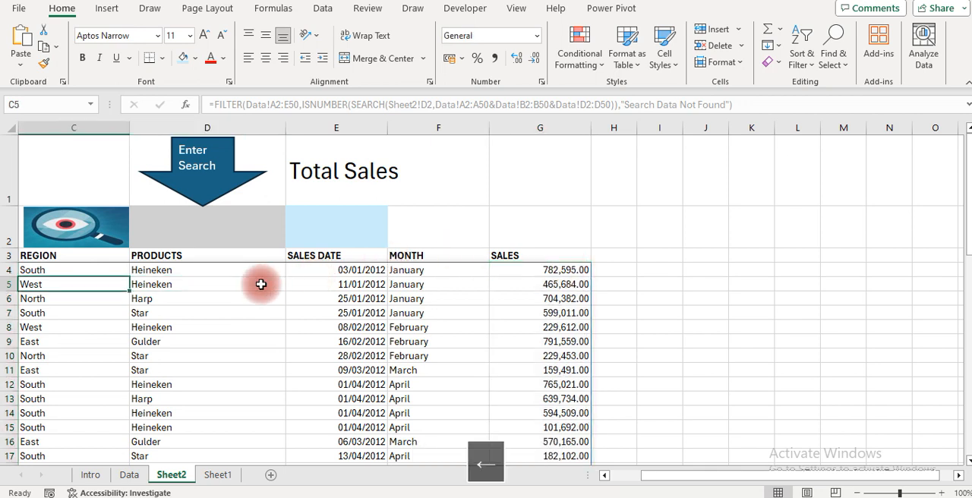
pyautogui.press('Up')
pyautogui.press('Right')
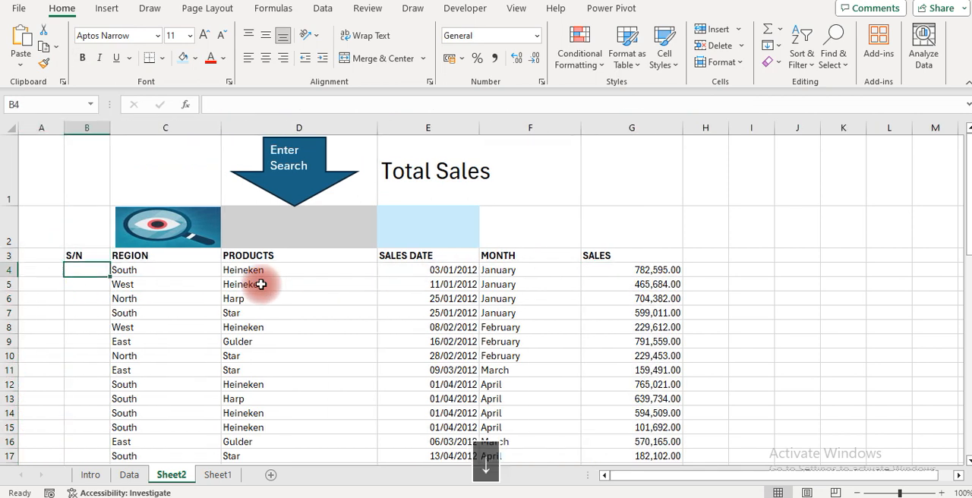
pyautogui.press('Down')
pyautogui.press('Up')
pyautogui.press('Up')
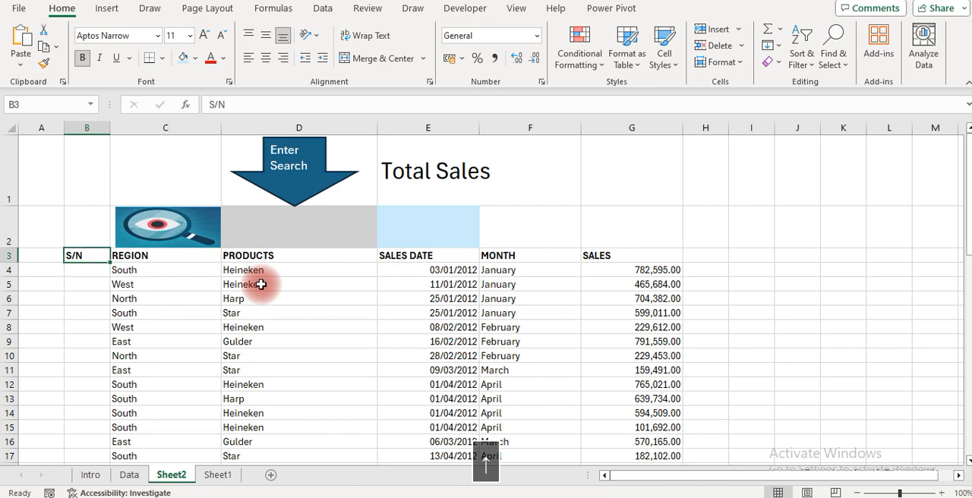
pyautogui.press('Down')
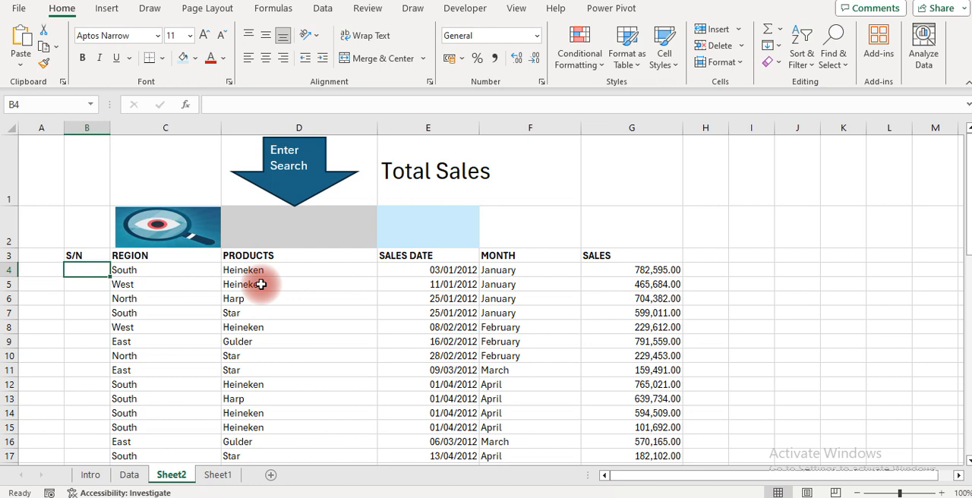
pyautogui.press('Right')
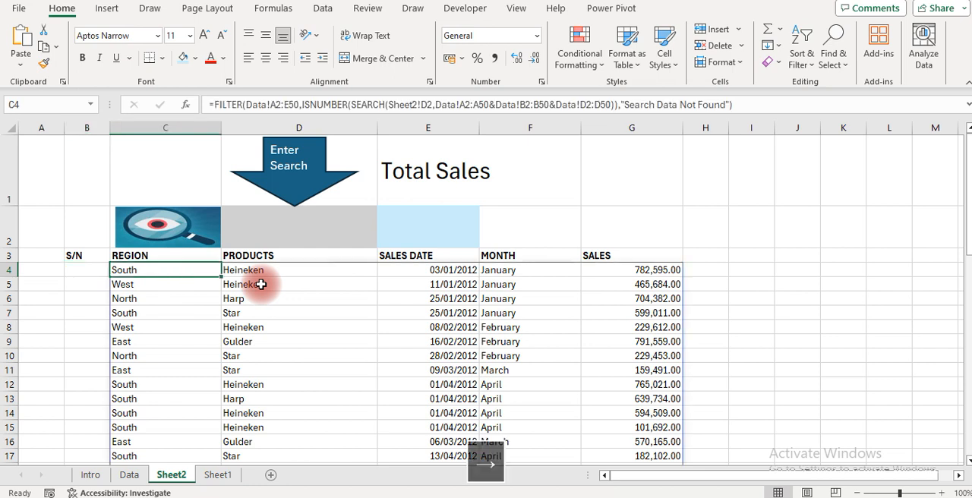
pyautogui.press('Left')
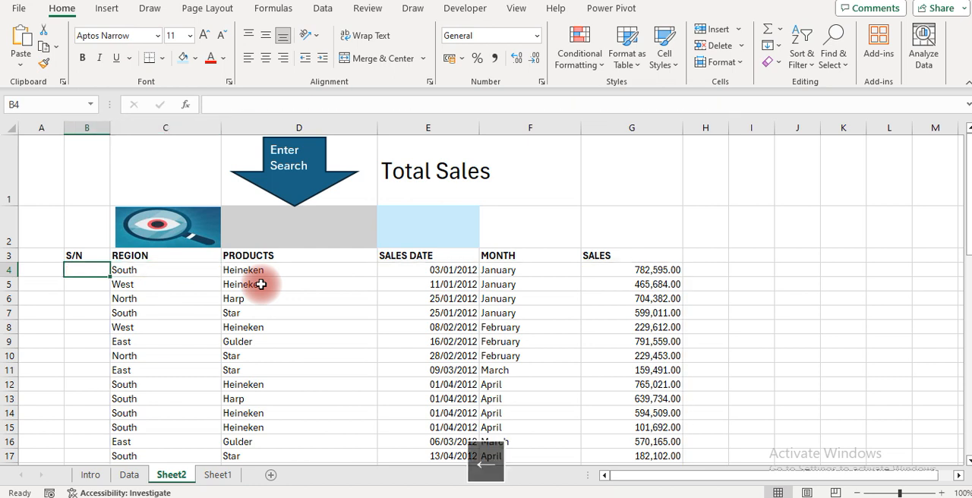
pyautogui.press('Right')
pyautogui.press('Right')
pyautogui.press('Down')
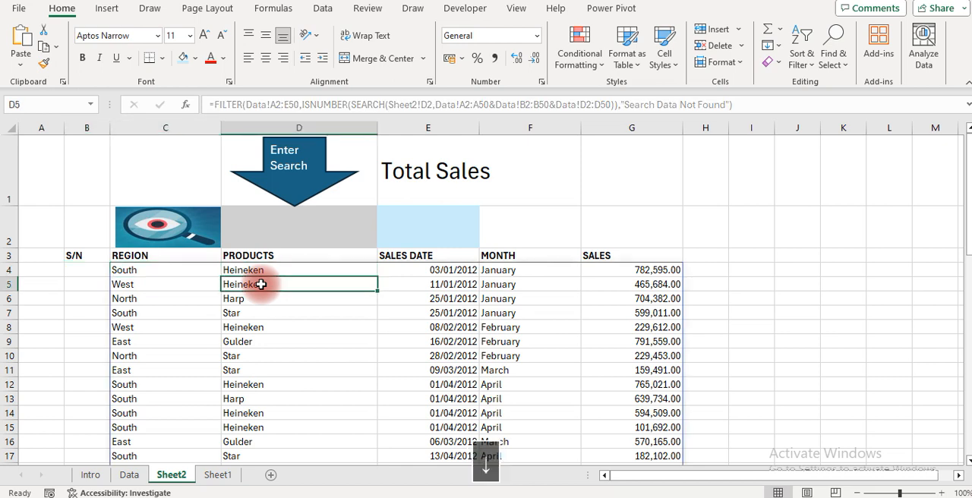
pyautogui.press('Down')
pyautogui.press('Up')
pyautogui.press('Up')
# Start an IF formula in S/N cell B4 with ISTEXT(C4) as its logical test
pyautogui.press('Left')
pyautogui.press('Left')
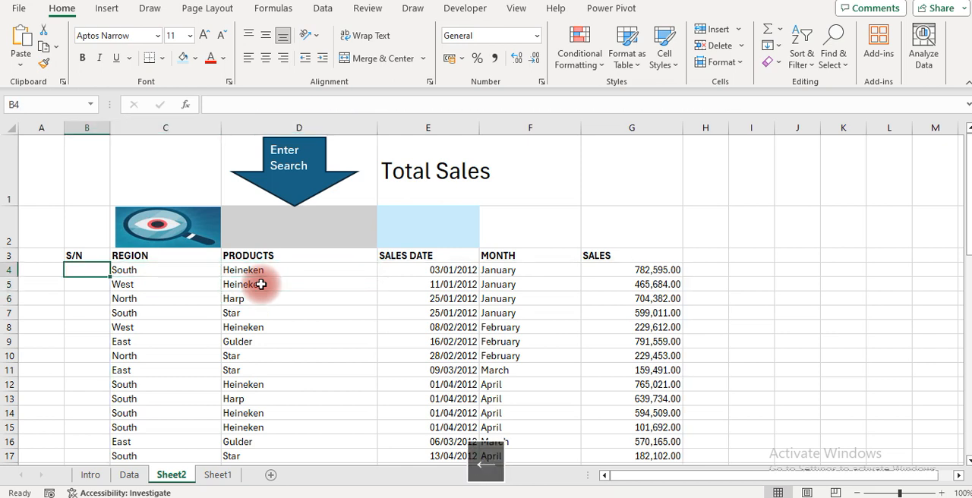
pyautogui.write('=IF')
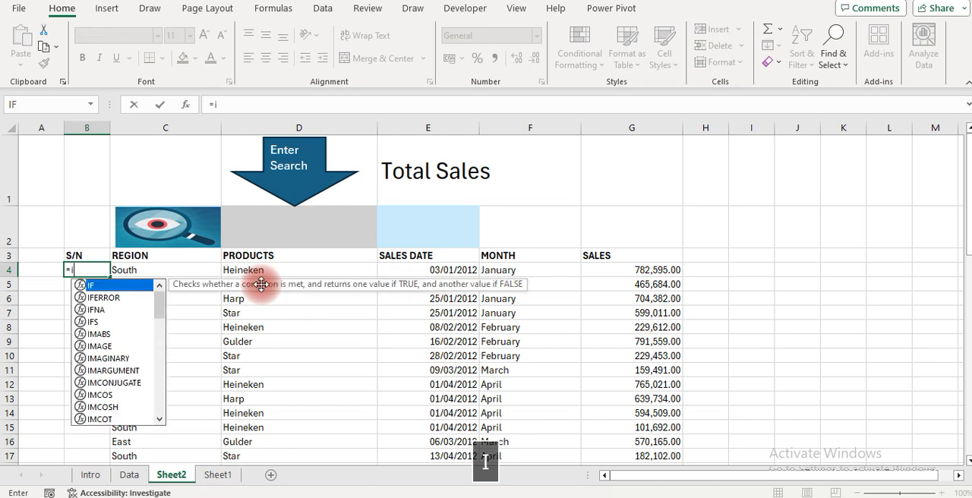
pyautogui.press('Tab')
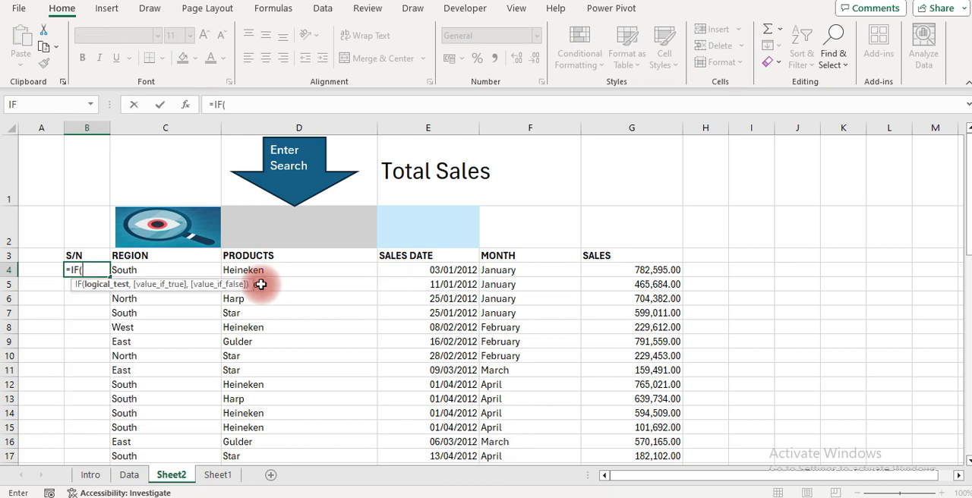
pyautogui.write('iste')
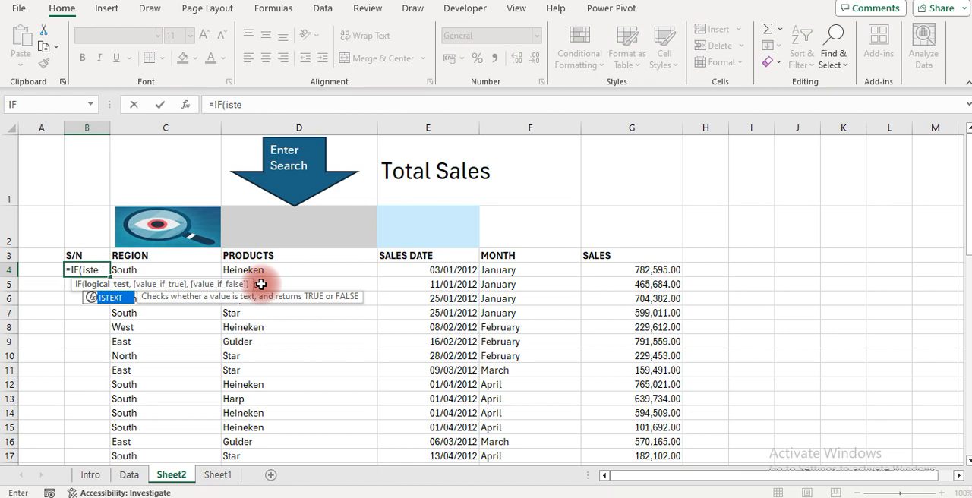
pyautogui.press('Tab')
pyautogui.press('Right')
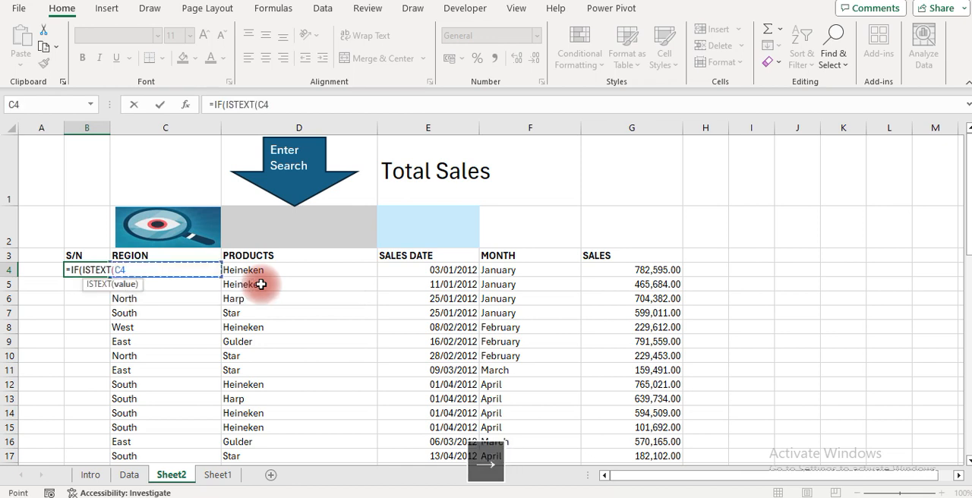
pyautogui.write(')')
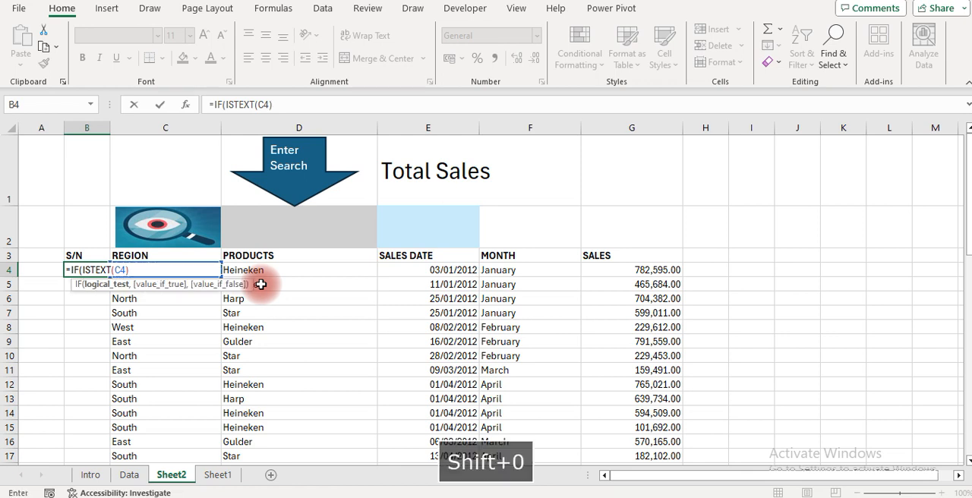
pyautogui.write(',')
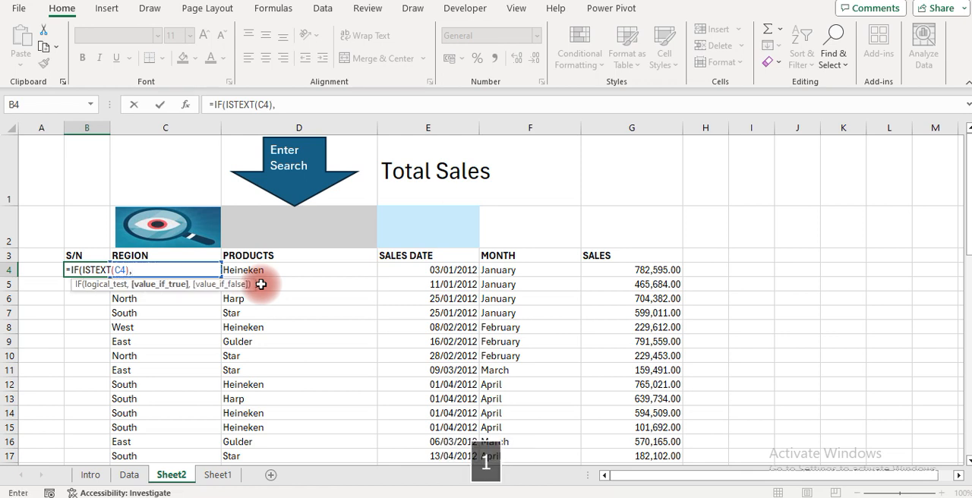
pyautogui.write('1')
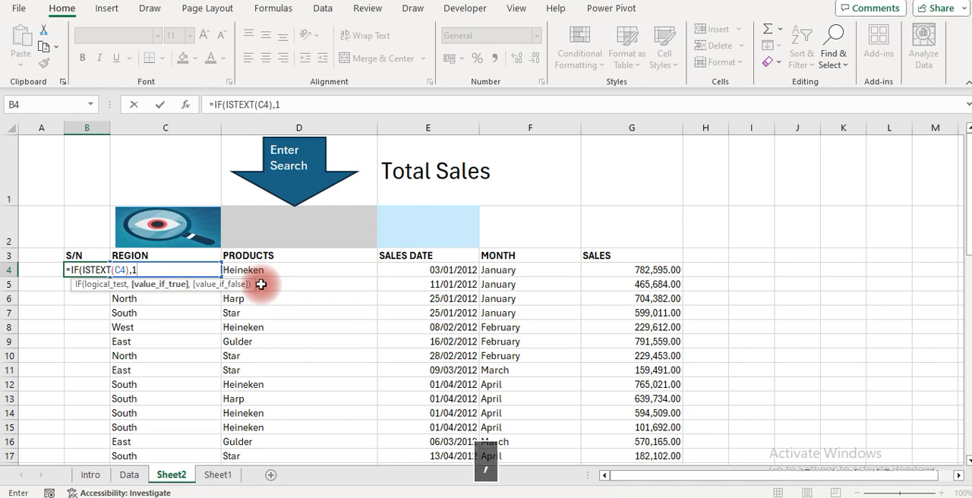
pyautogui.write('," "')
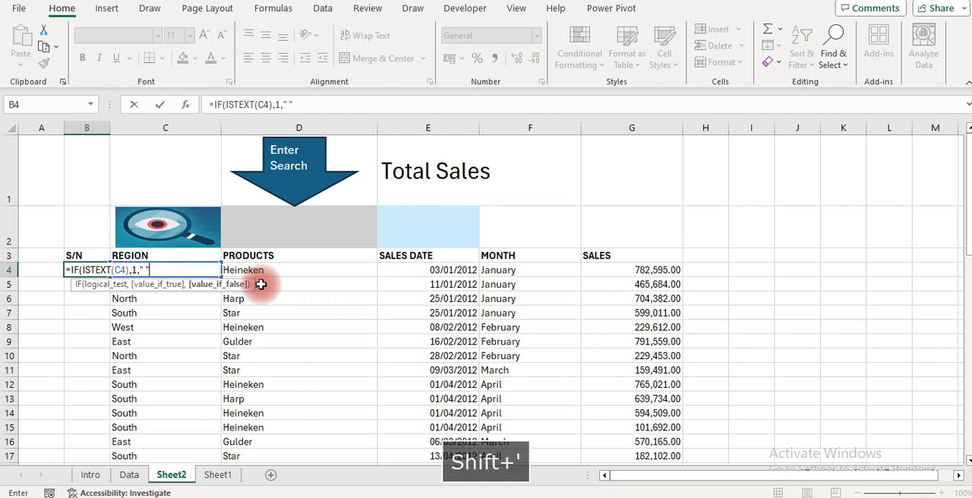
# Set the B4 IF formula to return 1 if true and " " if false, and commit it with the closing parenthesis
pyautogui.press('Return')
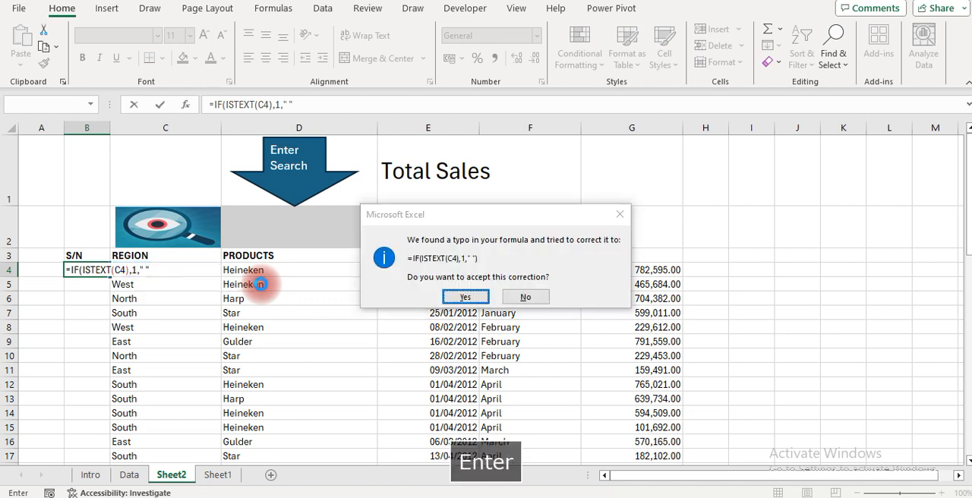
pyautogui.press('Return')
pyautogui.press('Up')
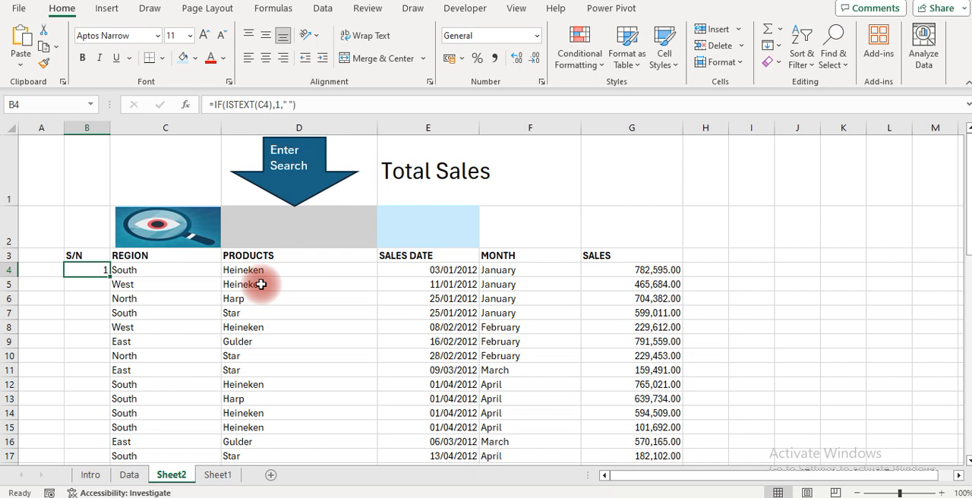
# Copy the B4 formula down to B5 and change it to =IF(ISTEXT(C5),1+B4," ")
pyautogui.press('Down')
pyautogui.hotkey('ctrl', 'd')
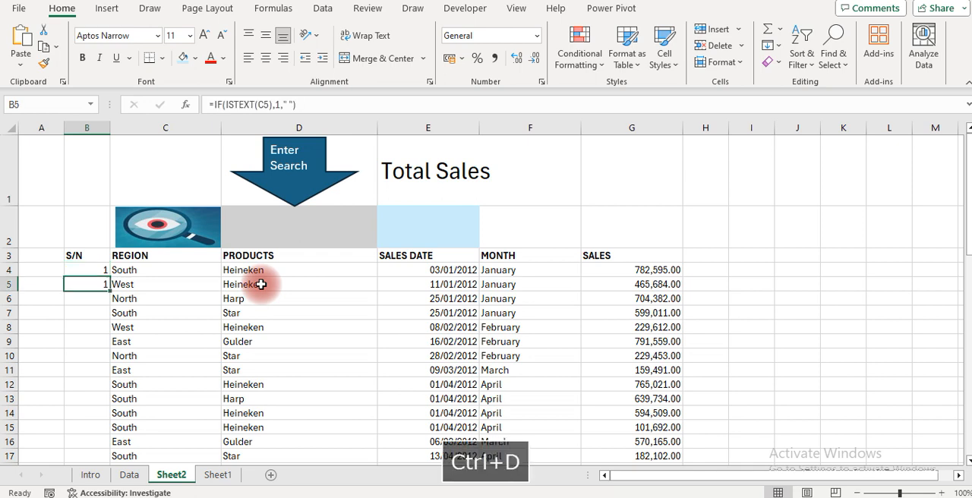
pyautogui.click(304, 106)
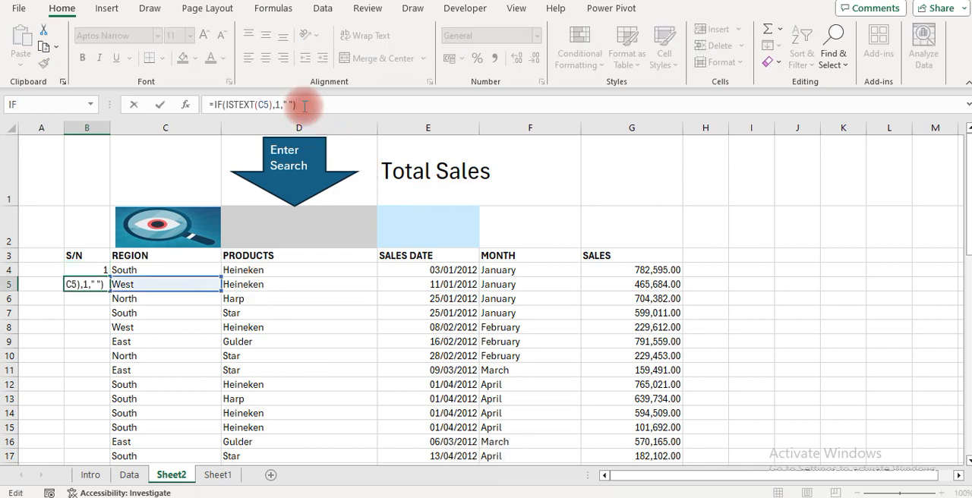
pyautogui.press('BackSpace')
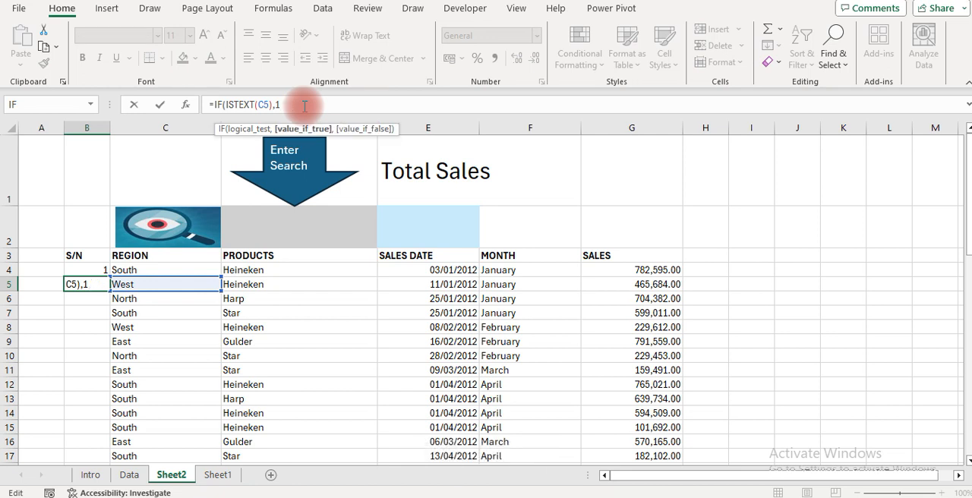
pyautogui.write('+')
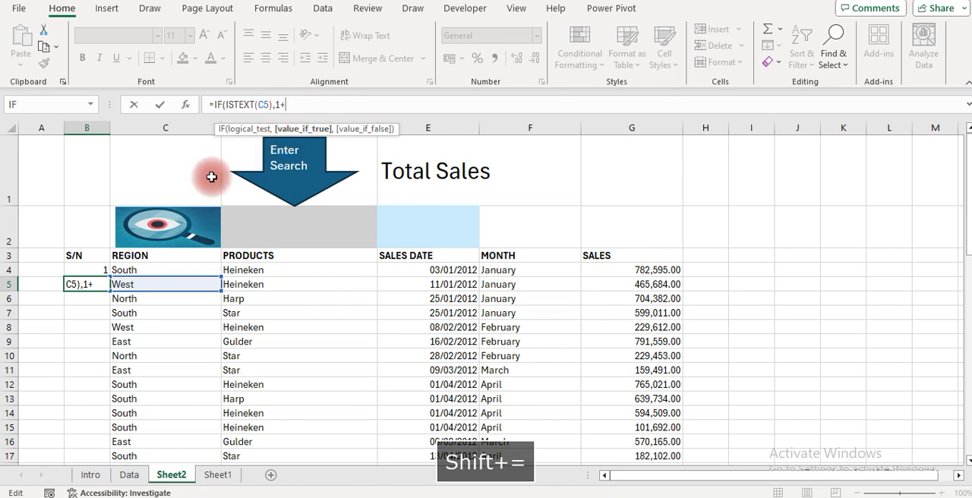
pyautogui.click(94, 267)
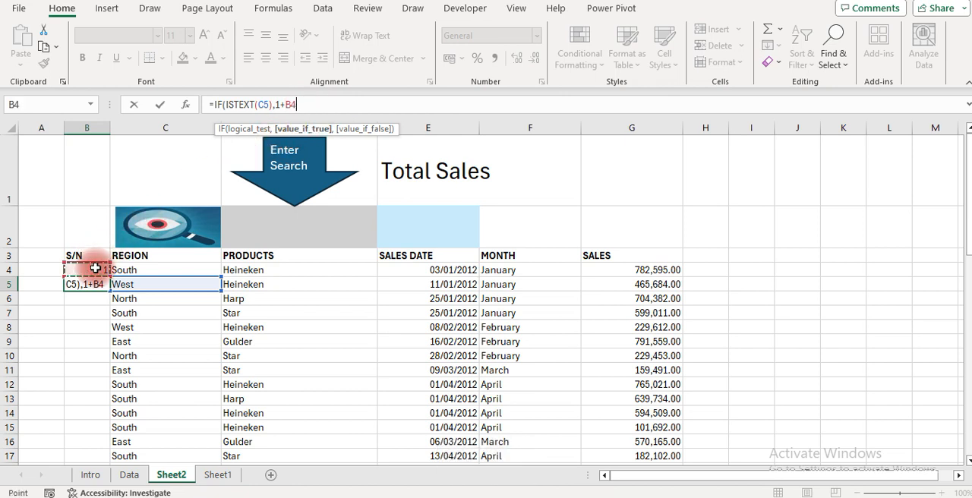
pyautogui.write('," "')
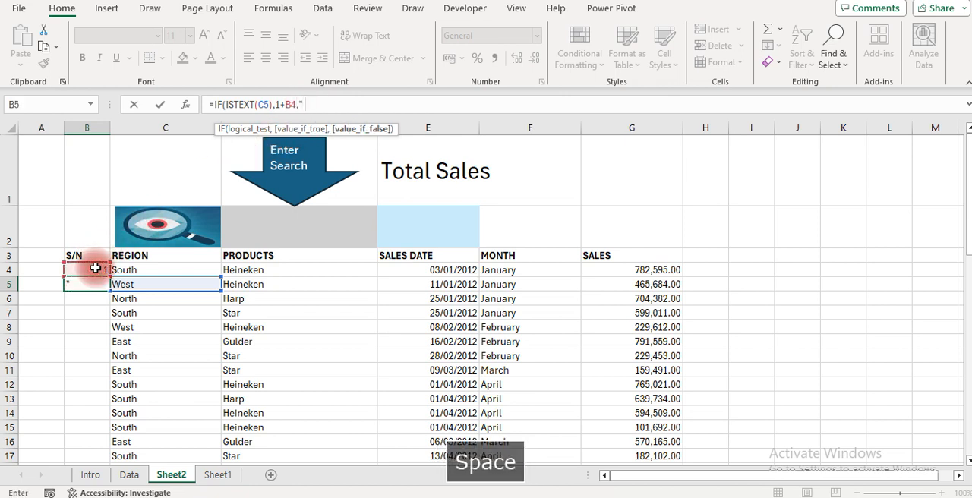
pyautogui.press('Return')
pyautogui.press('Return')
pyautogui.press('Up')
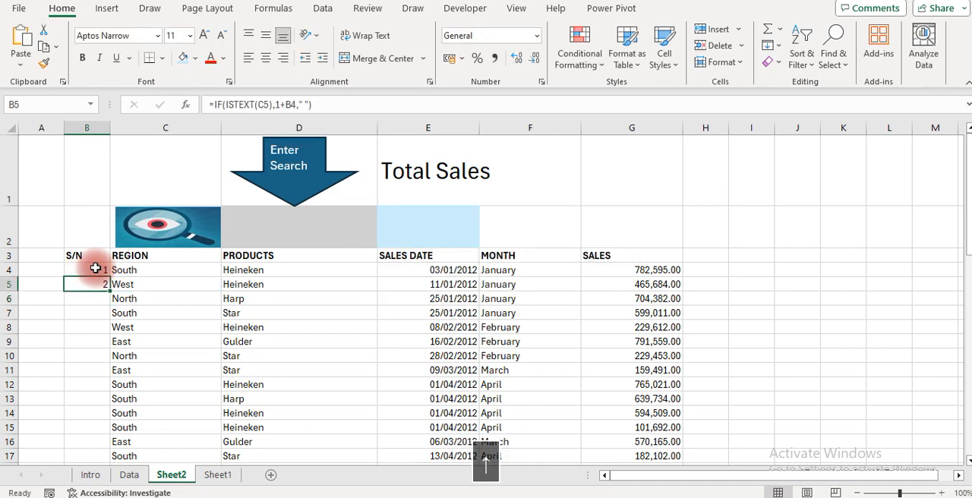
# Fill the B5 serial-number formula down column B to beyond the last sales record
pyautogui.hotkey('shift', 'Down')
pyautogui.hotkey('shift', 'Down')
pyautogui.hotkey('shift', 'Down')
pyautogui.hotkey('shift', 'Down')
pyautogui.hotkey('shift', 'Down')
pyautogui.hotkey('shift', 'Down')
pyautogui.hotkey('shift', 'Down')
pyautogui.hotkey('shift', 'Down')
pyautogui.hotkey('shift', 'Down')
pyautogui.hotkey('shift', 'Down')
pyautogui.hotkey('shift', 'Down')
pyautogui.hotkey('shift', 'Down')
pyautogui.hotkey('shift', 'Down')
pyautogui.hotkey('shift', 'Down')
pyautogui.hotkey('shift', 'Down')
pyautogui.hotkey('shift', 'Down')
pyautogui.hotkey('shift', 'Down')
pyautogui.hotkey('shift', 'Down')
pyautogui.hotkey('shift', 'Down')
pyautogui.hotkey('shift', 'Down')
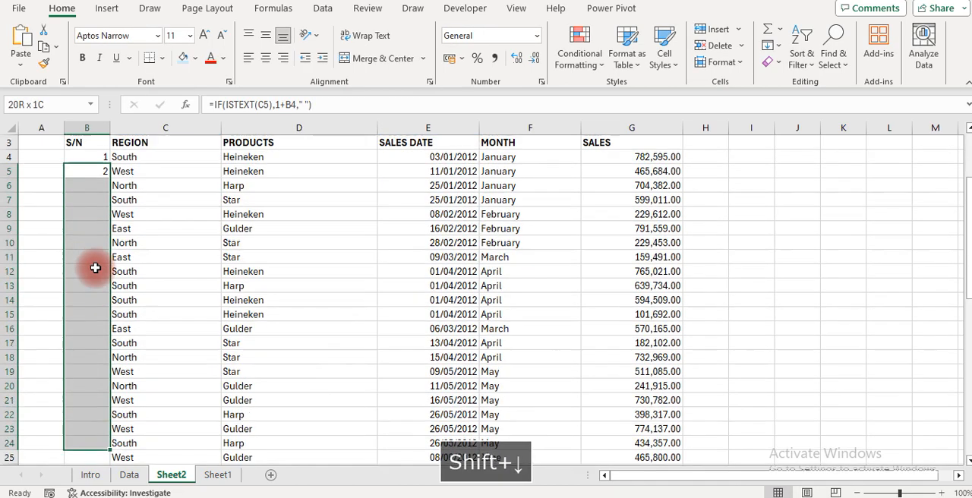
pyautogui.hotkey('shift', 'Down')
pyautogui.hotkey('shift', 'Down')
pyautogui.hotkey('shift', 'Down')
pyautogui.hotkey('shift', 'Down')
pyautogui.hotkey('shift', 'Down')
pyautogui.hotkey('shift', 'Down')
pyautogui.hotkey('shift', 'Down')
pyautogui.hotkey('shift', 'Down')
pyautogui.hotkey('shift', 'Down')
pyautogui.hotkey('shift', 'Down')
pyautogui.hotkey('shift', 'Down')
pyautogui.hotkey('shift', 'Down')
pyautogui.hotkey('shift', 'Down')
pyautogui.hotkey('shift', 'Down')
pyautogui.hotkey('shift', 'Down')
pyautogui.hotkey('shift', 'Down')
pyautogui.hotkey('shift', 'Down')
pyautogui.hotkey('shift', 'Down')
pyautogui.hotkey('shift', 'Down')
pyautogui.hotkey('shift', 'Down')
pyautogui.hotkey('shift', 'Up')
pyautogui.hotkey('shift', 'Up')
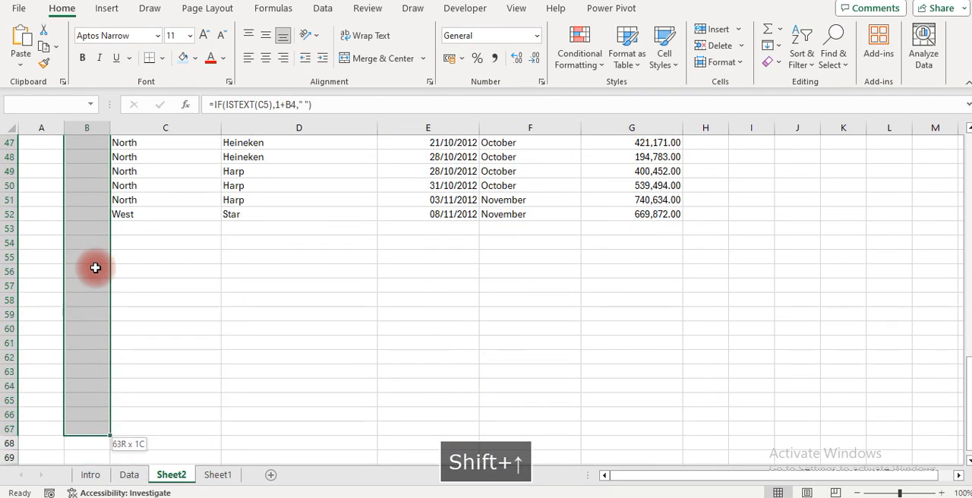
pyautogui.hotkey('ctrl', 'd')
pyautogui.press('Up')
pyautogui.press('Up')
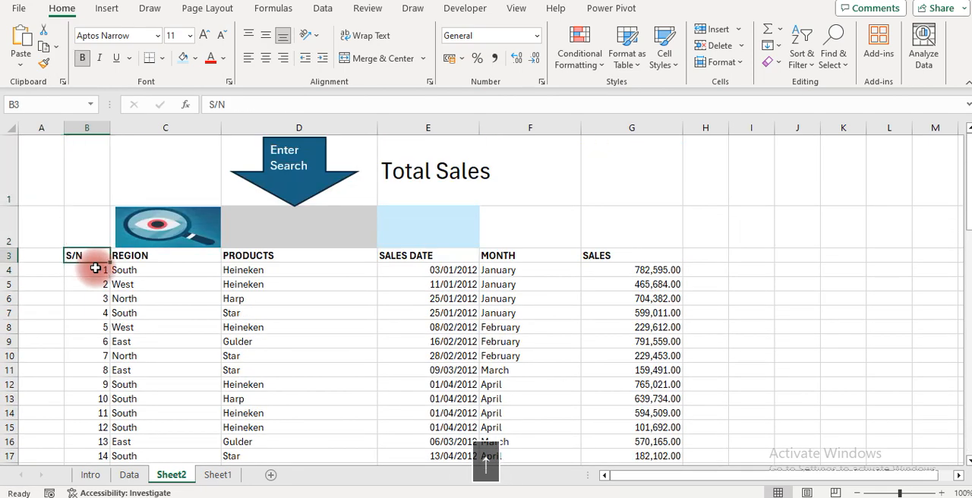
pyautogui.press('Up')
pyautogui.press('Up')
pyautogui.press('Right')
pyautogui.press('Right')
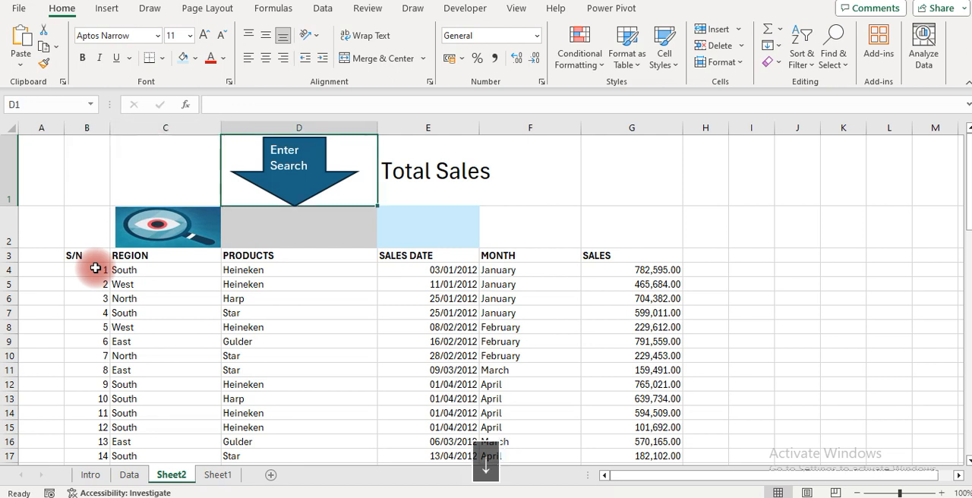
pyautogui.press('Down')
pyautogui.press('Down')
pyautogui.press('Down')
pyautogui.press('Left')
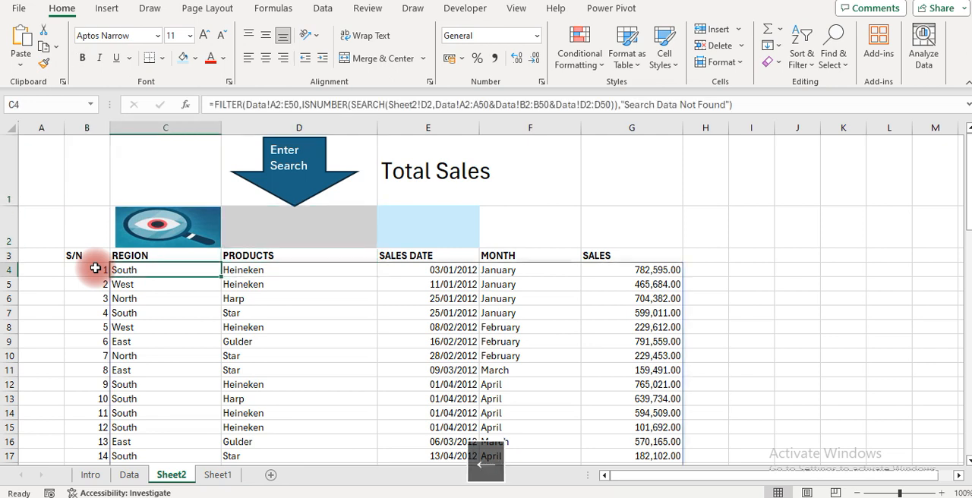
pyautogui.press('Up')
pyautogui.press('Up')
pyautogui.press('Right')
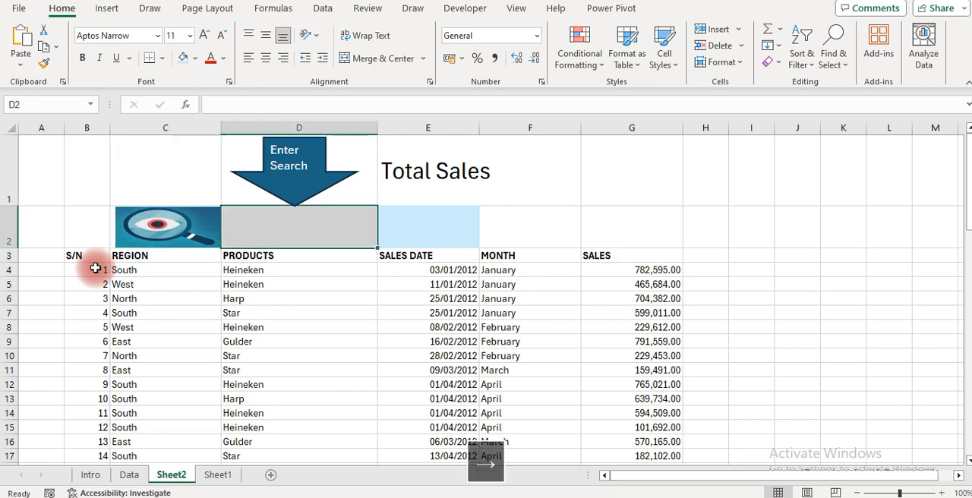
# Fill cell D1 behind the Enter Search arrow with the same light grey as search cell D2
pyautogui.press('Up')
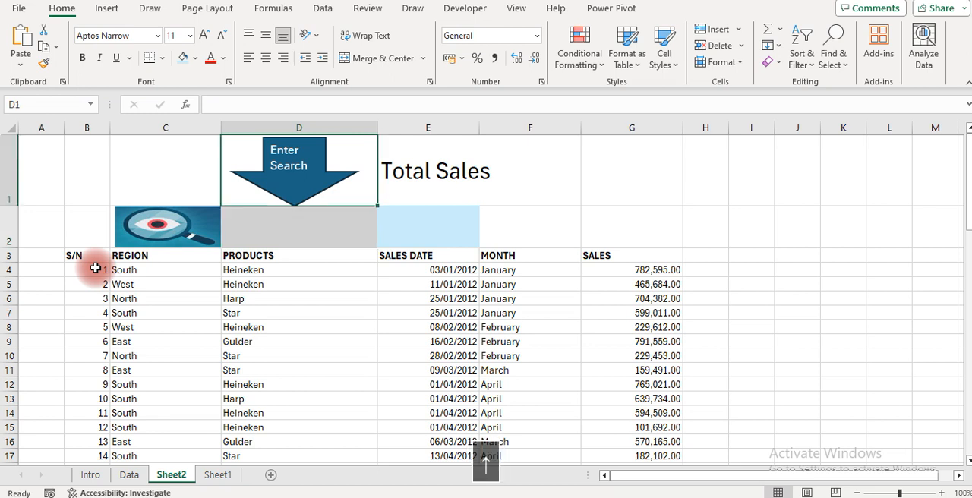
pyautogui.click(196, 61)
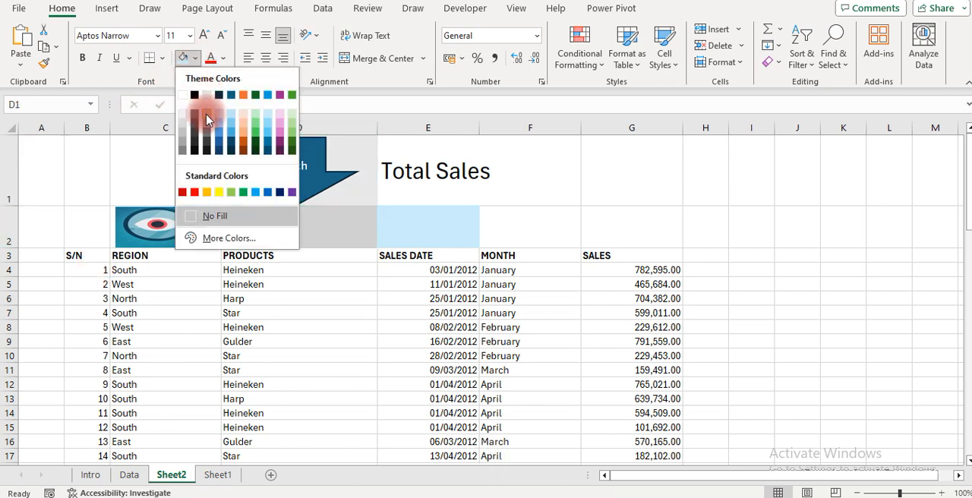
pyautogui.click(206, 115)
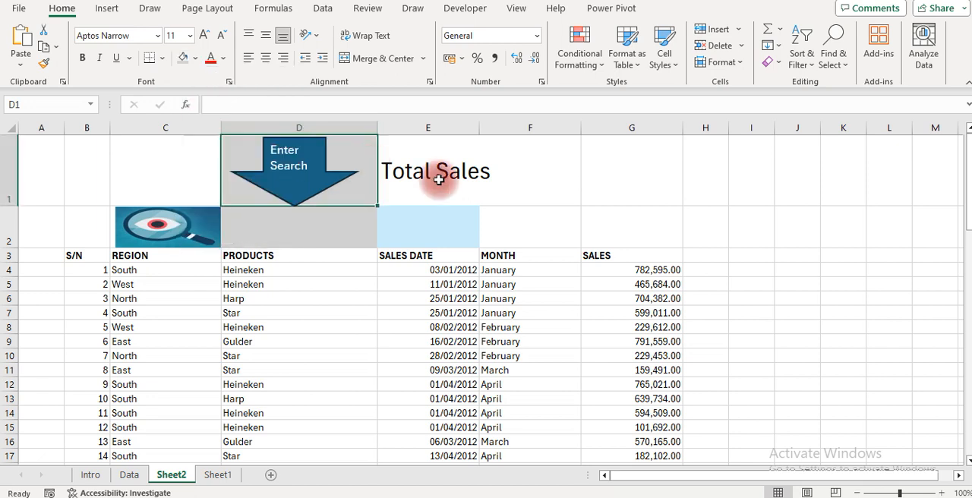
# Widen column E to fit the Total Sales heading and fill cell E1 with light blue
pyautogui.click(430, 172)
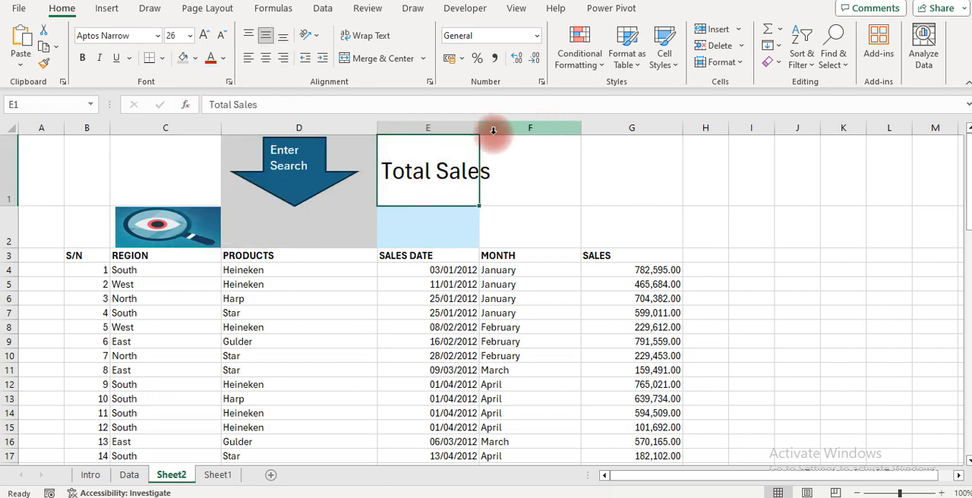
pyautogui.moveTo(479, 129); pyautogui.dragTo(494, 130)
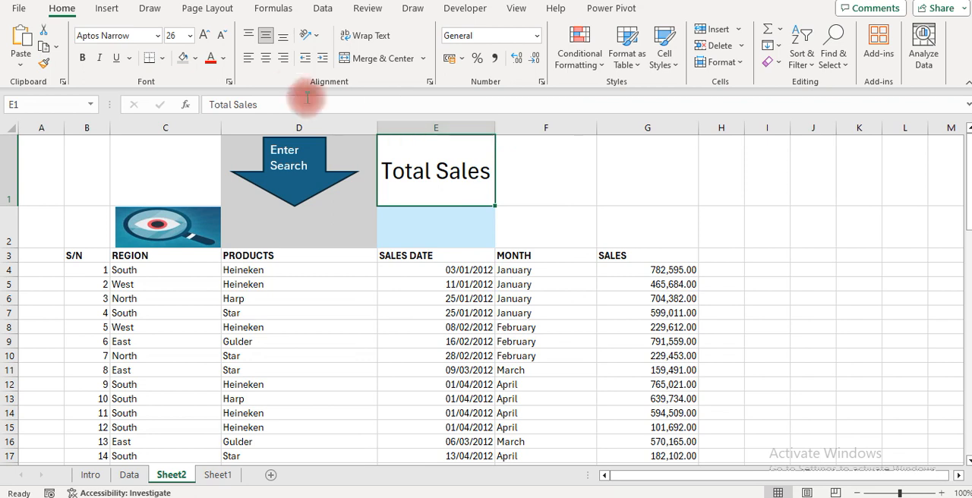
pyautogui.click(195, 63)
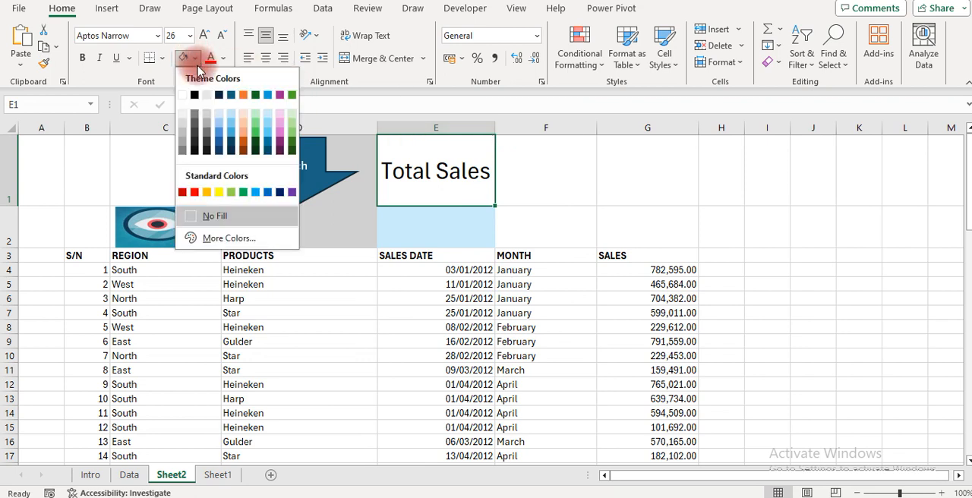
pyautogui.click(237, 112)
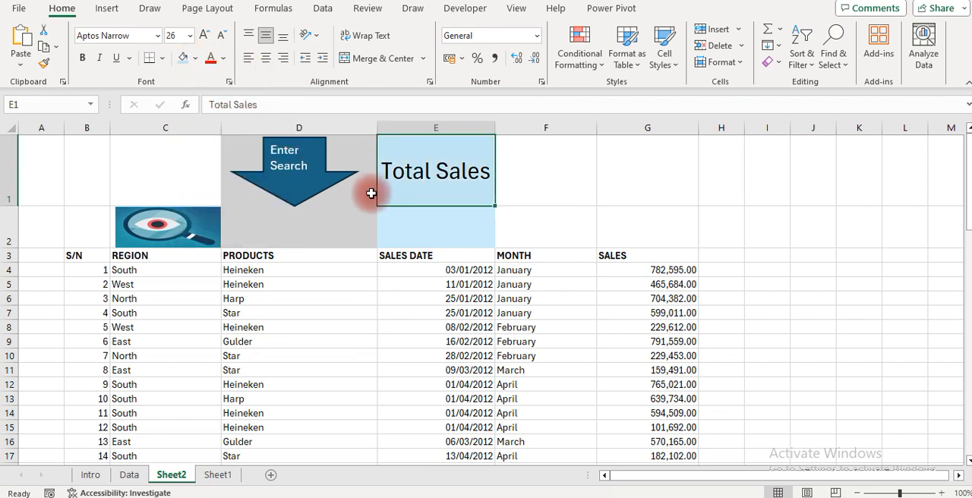
# Apply Thick Outside Borders to each of the cells E1, D1, D2 and E2
pyautogui.click(161, 59)
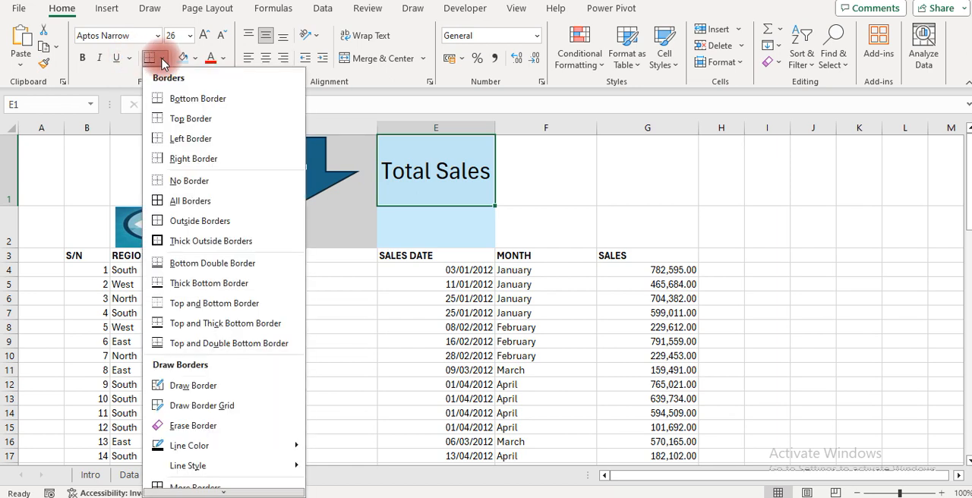
pyautogui.click(166, 240)
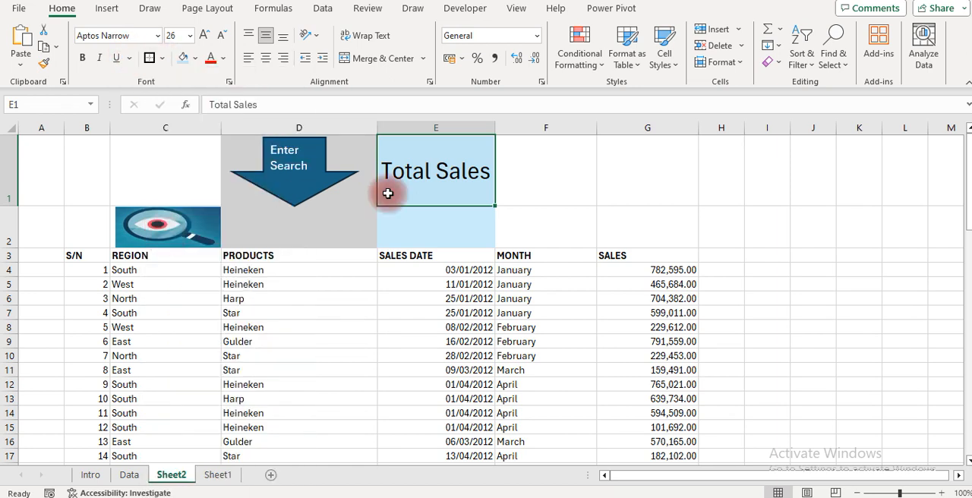
pyautogui.click(347, 152)
pyautogui.click(148, 60)
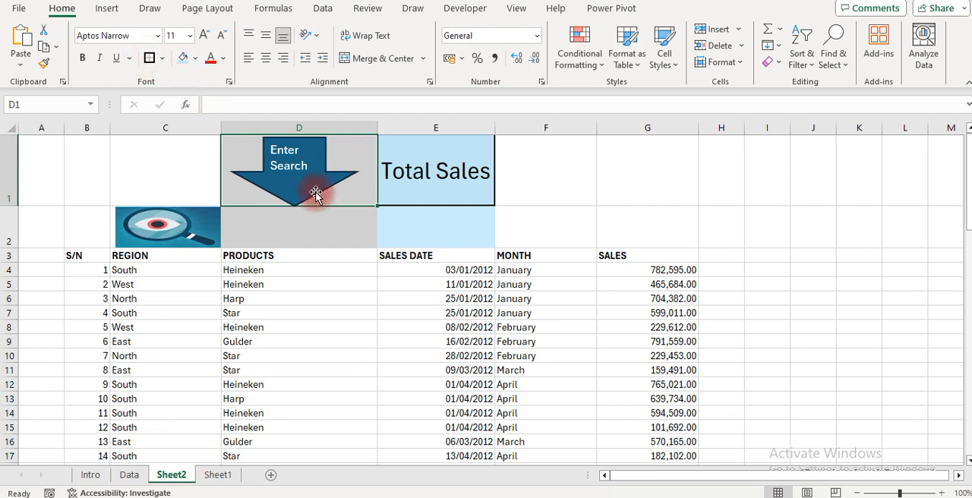
pyautogui.click(323, 219)
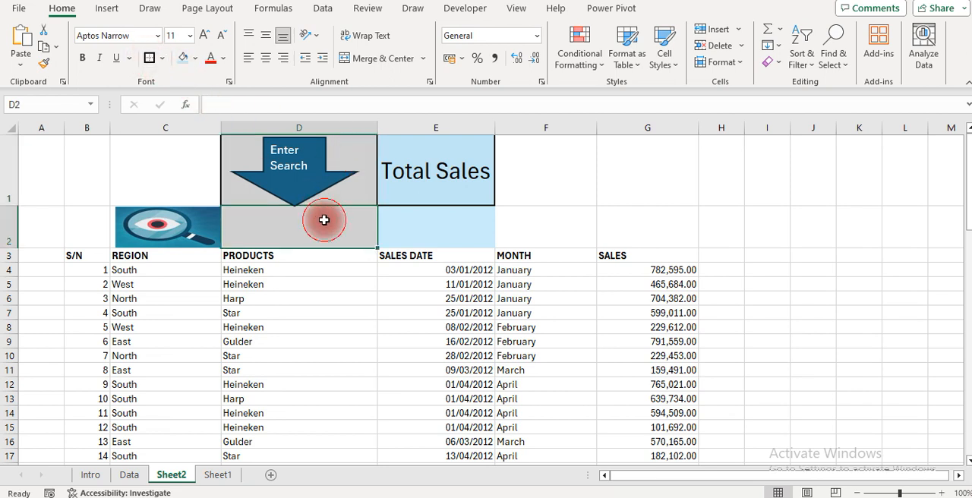
pyautogui.click(149, 60)
pyautogui.press('Right')
pyautogui.click(148, 60)
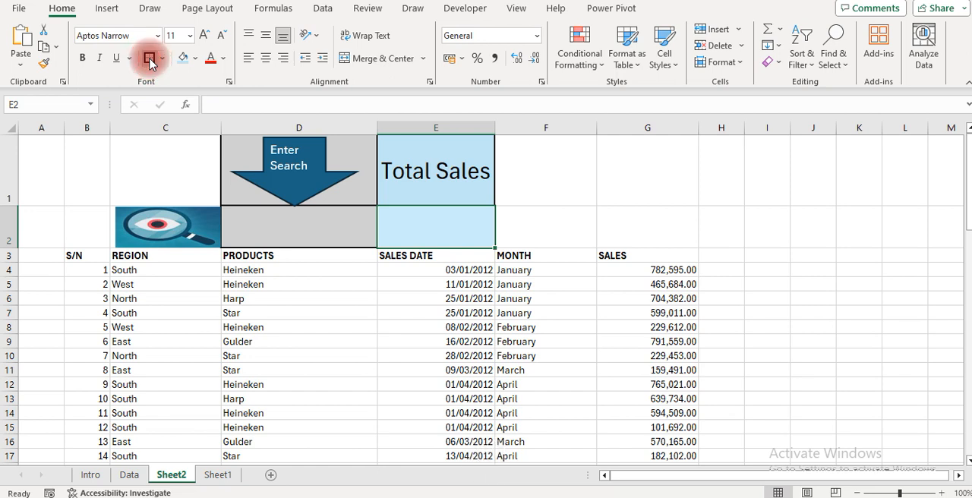
pyautogui.click(697, 204)
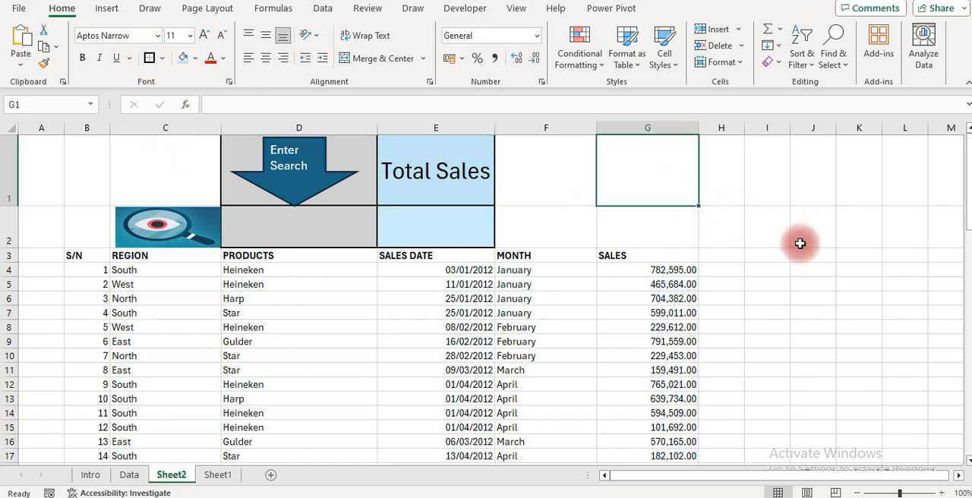
# Filter the sales records by entering west in search cell D2
pyautogui.click(257, 229)
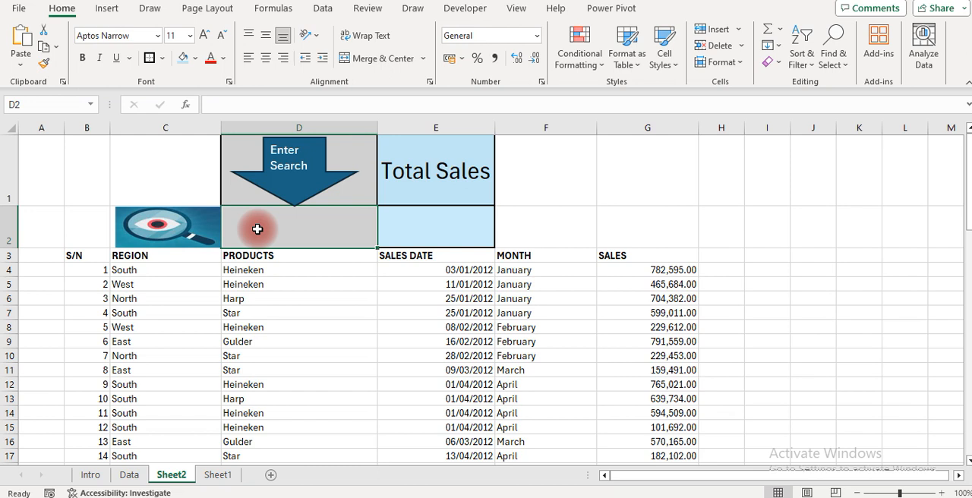
pyautogui.write('wes')
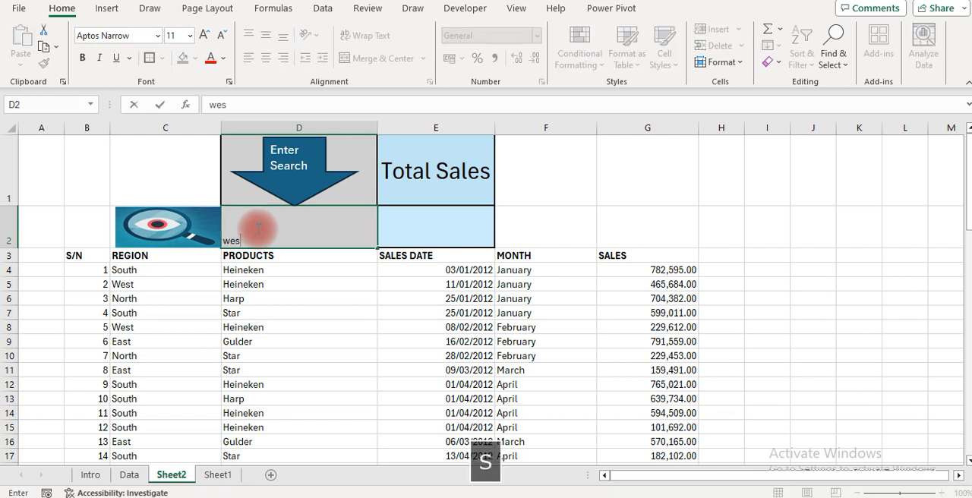
pyautogui.write('t')
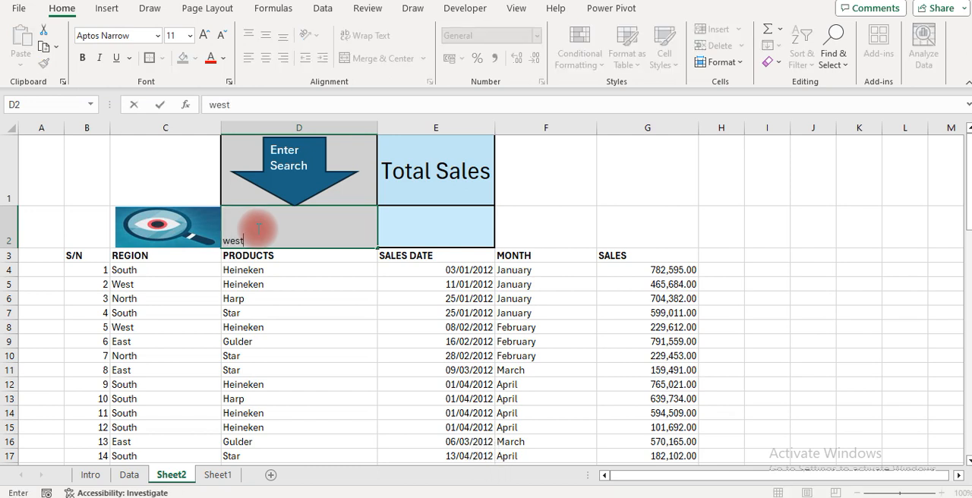
pyautogui.press('Return')
# Enlarge the text in search cell D2 to font size 36 and centre it horizontally
pyautogui.press('Up')
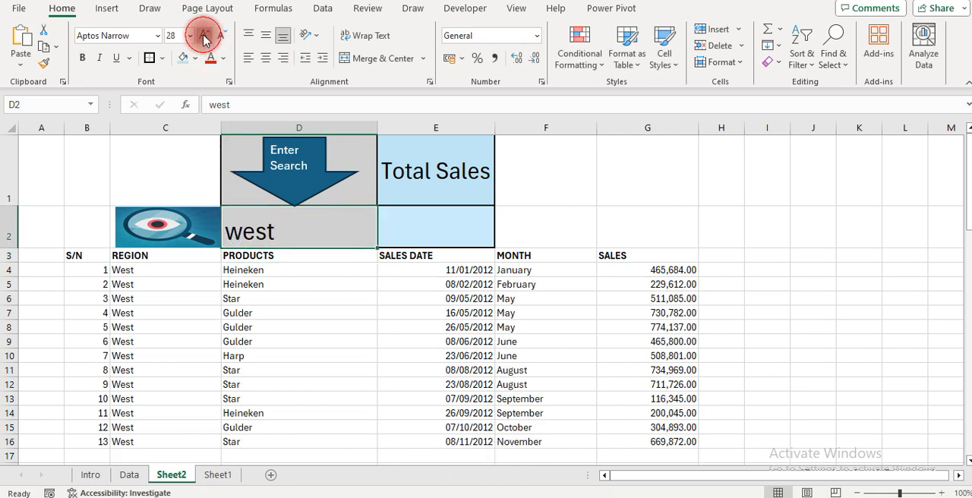
pyautogui.click(203, 39)
pyautogui.click(266, 58)
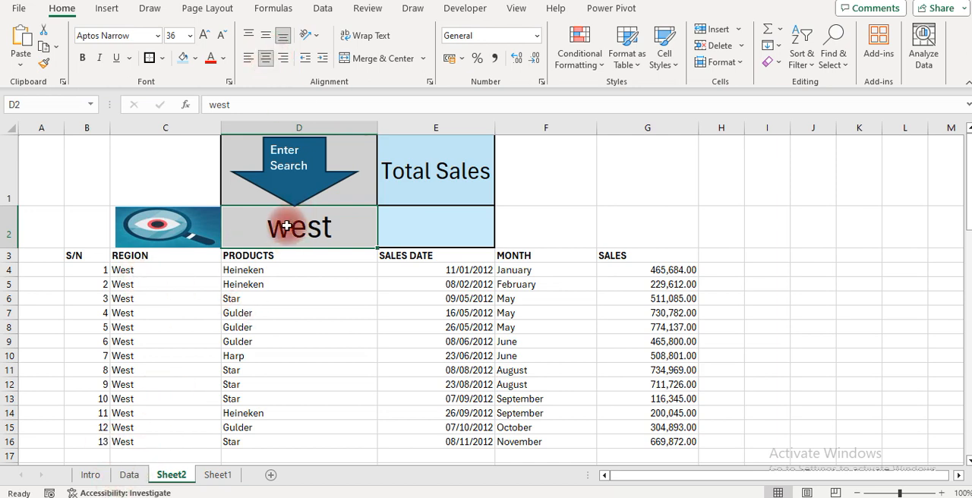
# Test the search table with the region South in cell D2
pyautogui.write('South')
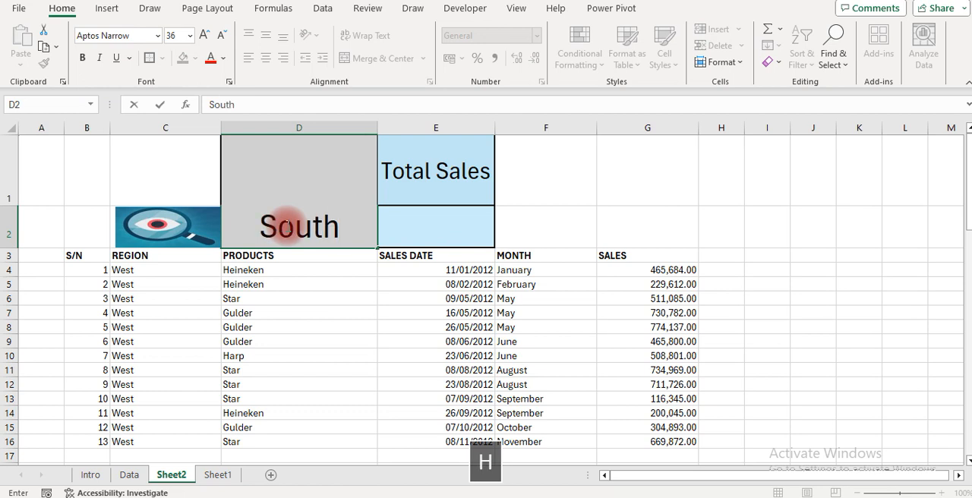
pyautogui.press('Return')
pyautogui.press('Up')
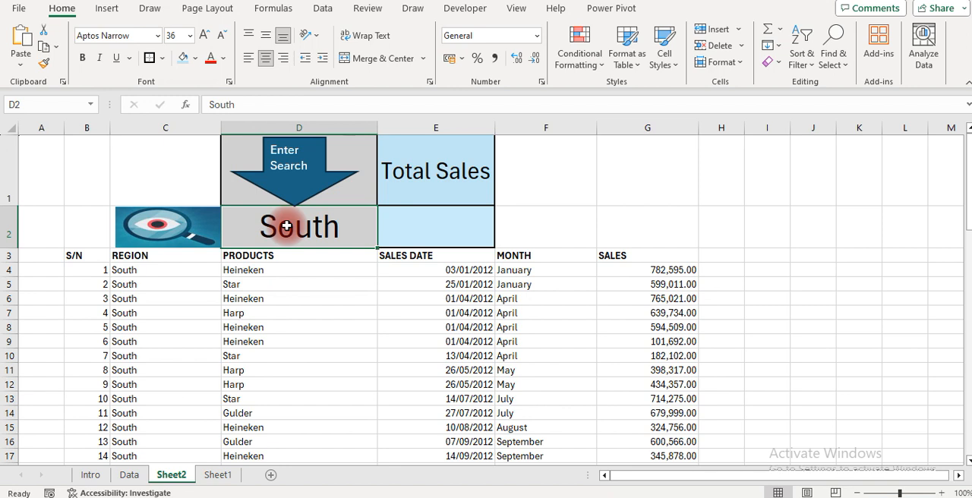
# Search for the product Harp in D2 and check the serial-number formulas in B5 and B14
pyautogui.write('Harp')
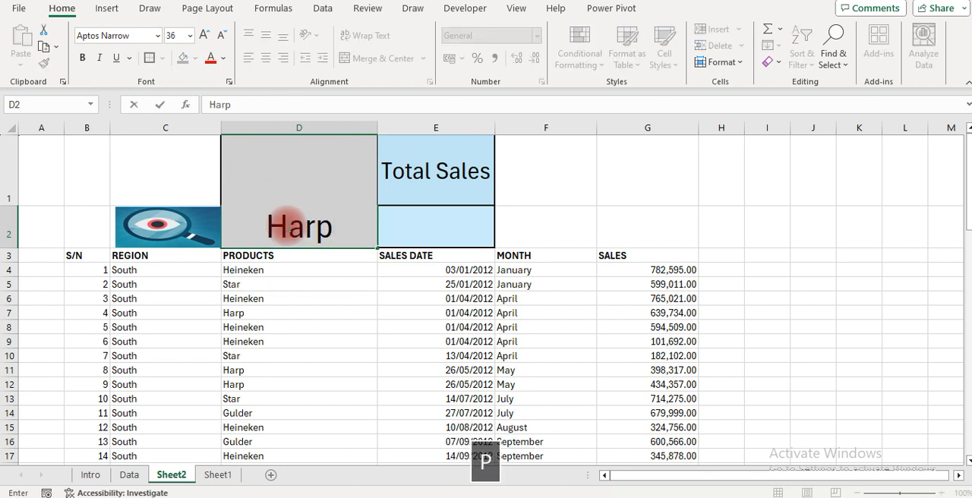
pyautogui.press('Return')
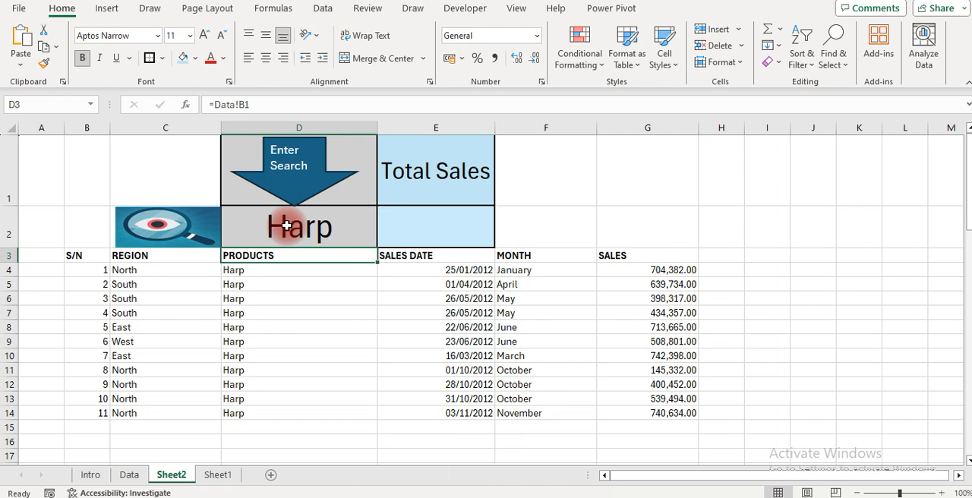
pyautogui.click(89, 278)
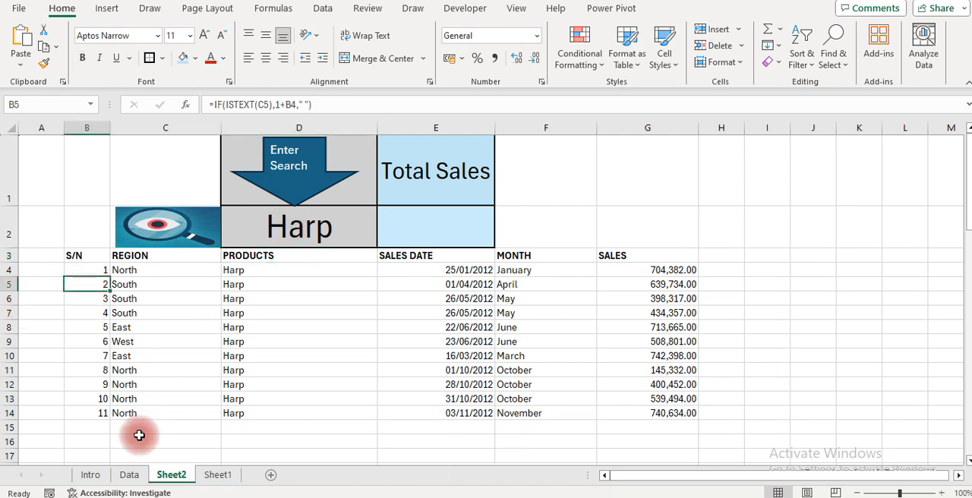
pyautogui.click(102, 416)
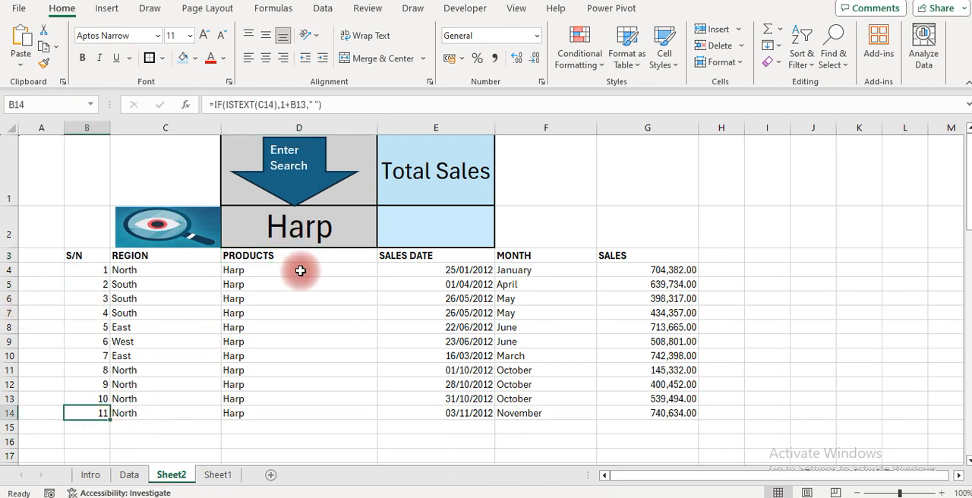
# Filter the sales records by the product Gulder in search cell D2
pyautogui.click(319, 231)
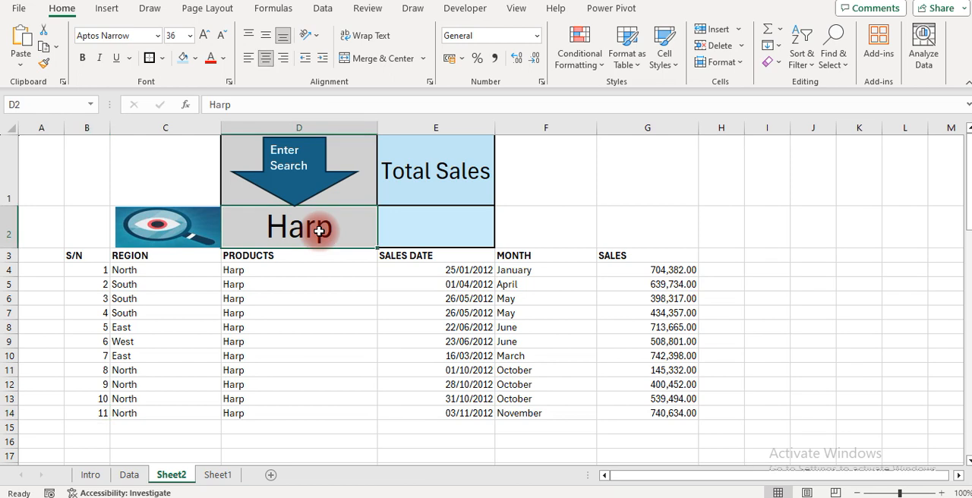
pyautogui.write('Gul')
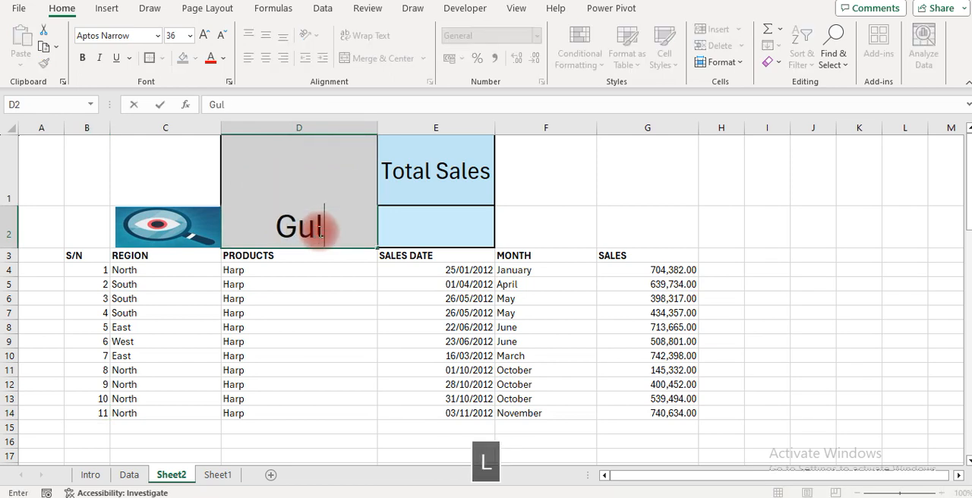
pyautogui.write('der')
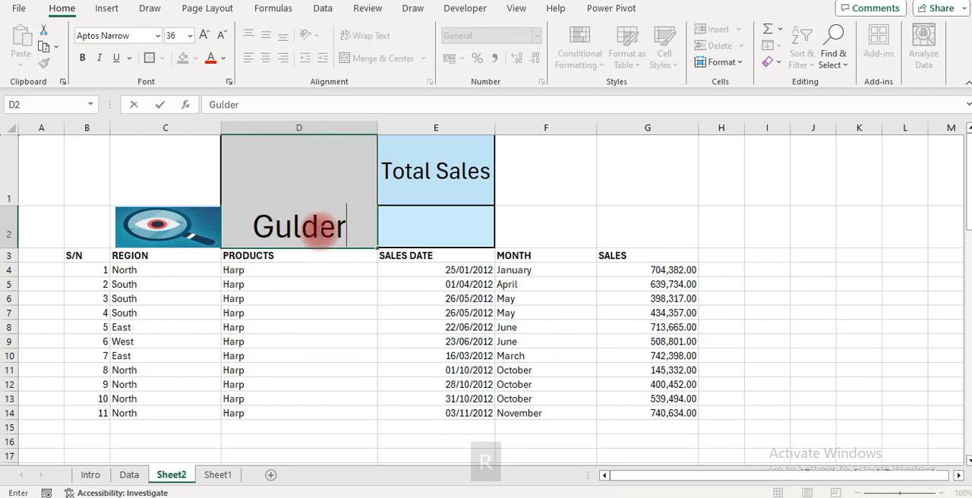
pyautogui.press('Return')
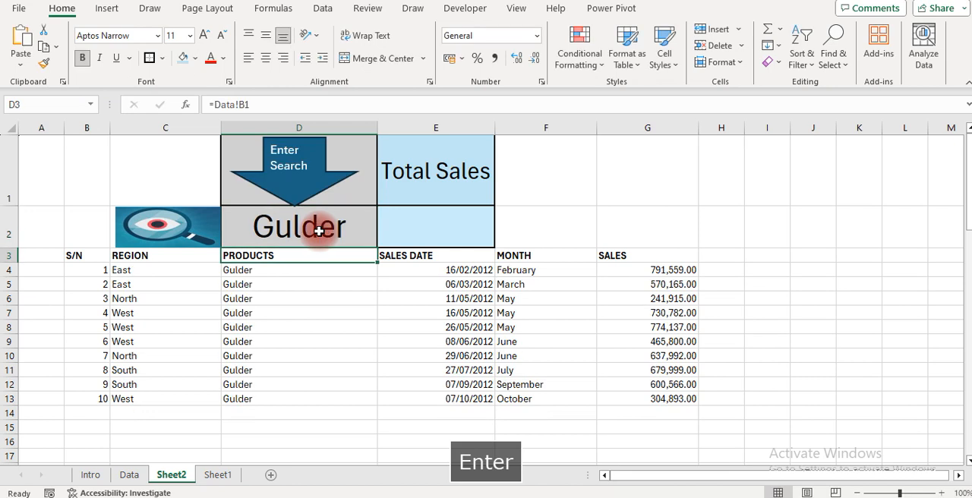
# Enter the formula =SUM(G4:G50) in cell E2 to total the filtered sales
pyautogui.click(440, 227)
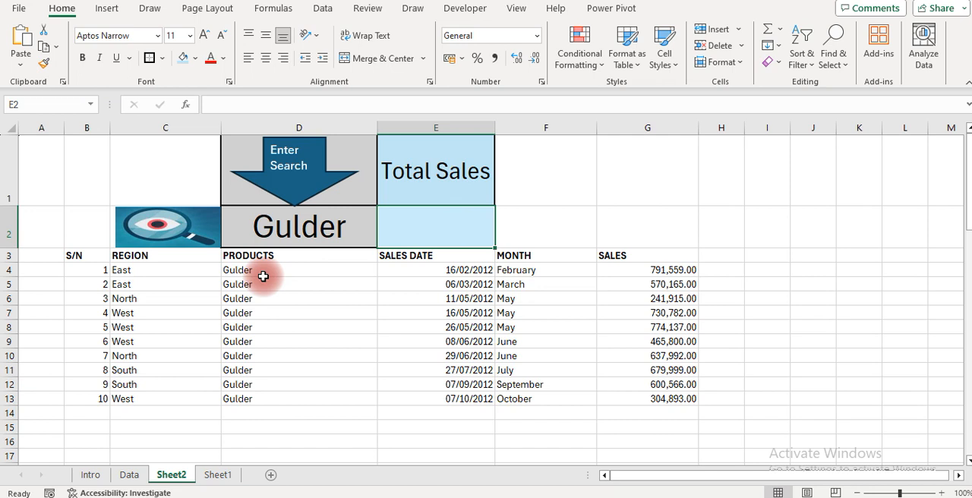
pyautogui.write('=sum')
pyautogui.press('Tab')
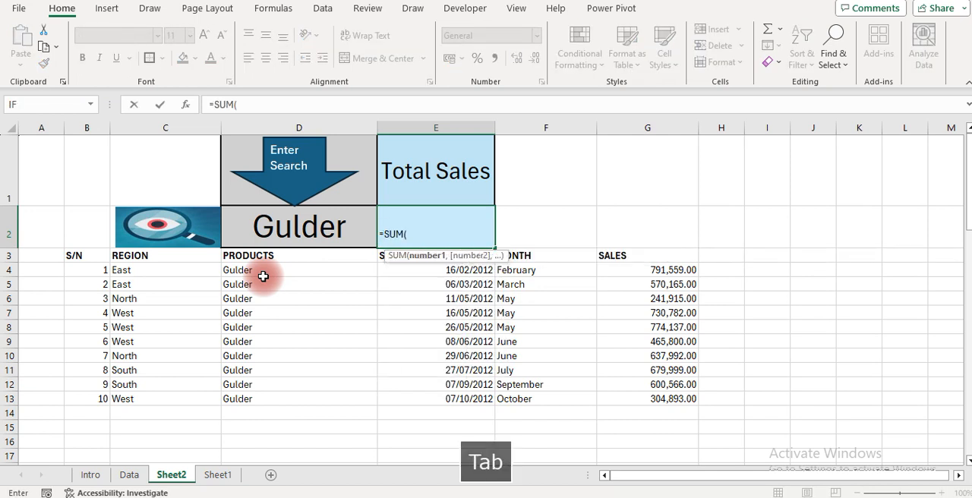
pyautogui.click(629, 269)
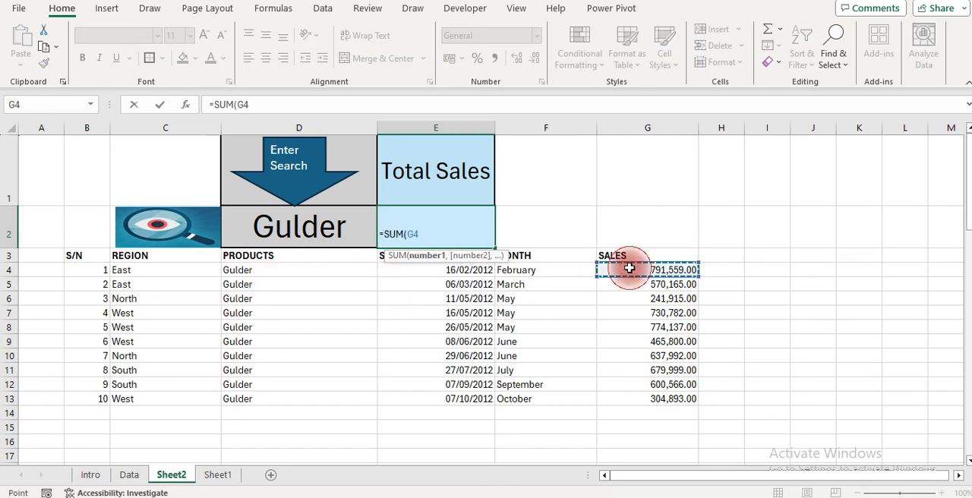
pyautogui.hotkey('shift', 'Down')
pyautogui.hotkey('shift', 'Down')
pyautogui.hotkey('shift', 'Down')
pyautogui.hotkey('shift', 'Down')
pyautogui.hotkey('shift', 'Down')
pyautogui.hotkey('shift', 'Down')
pyautogui.hotkey('shift', 'Down')
pyautogui.hotkey('shift', 'Down')
pyautogui.hotkey('shift', 'Down')
pyautogui.hotkey('shift', 'Down')
pyautogui.hotkey('shift', 'Down')
pyautogui.hotkey('shift', 'Down')
pyautogui.hotkey('shift', 'Down')
pyautogui.hotkey('shift', 'Down')
pyautogui.hotkey('shift', 'Down')
pyautogui.hotkey('shift', 'Down')
pyautogui.hotkey('shift', 'Down')
pyautogui.hotkey('shift', 'Down')
pyautogui.hotkey('shift', 'Down')
pyautogui.hotkey('shift', 'Down')
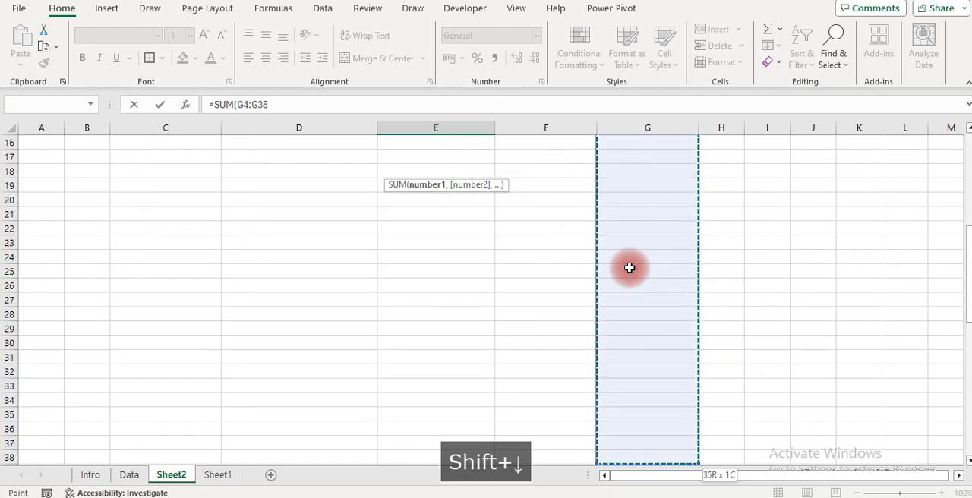
pyautogui.hotkey('shift', 'Down')
pyautogui.hotkey('shift', 'Down')
pyautogui.press('Return')
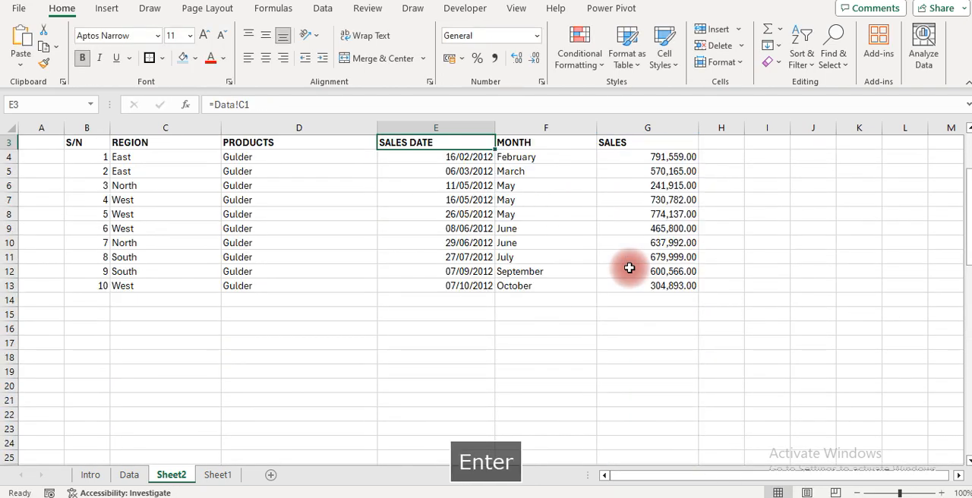
# Format the total in cell E2 as bold red text at font size 16
pyautogui.scroll(2, 630, 268)
pyautogui.press('Up')
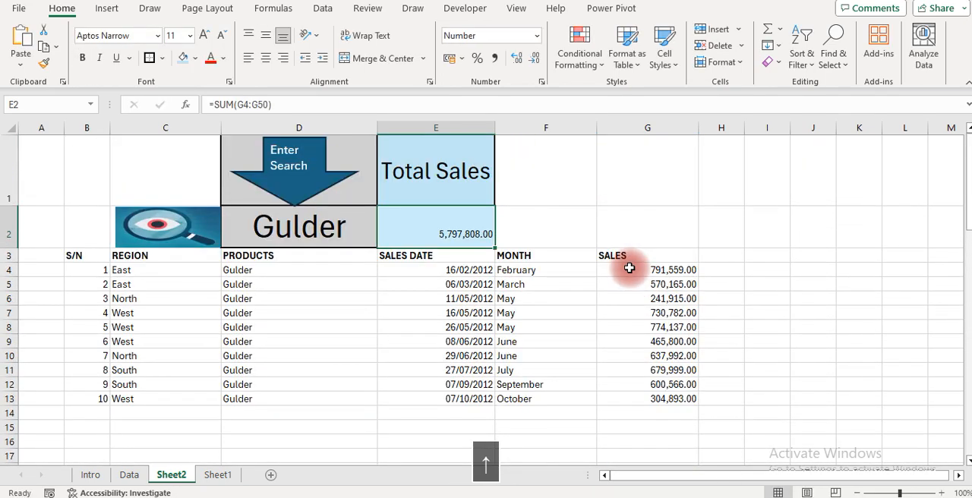
pyautogui.click(204, 35)
pyautogui.click(203, 35)
pyautogui.click(203, 35)
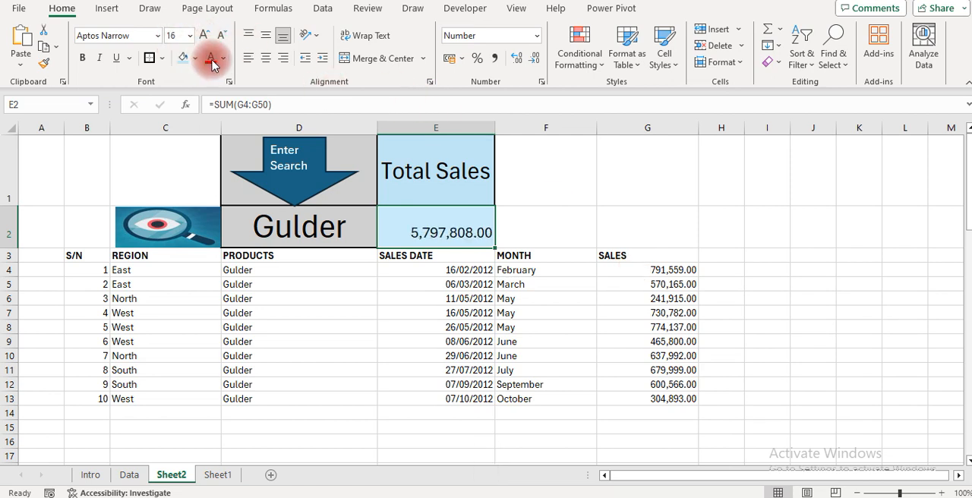
pyautogui.click(212, 61)
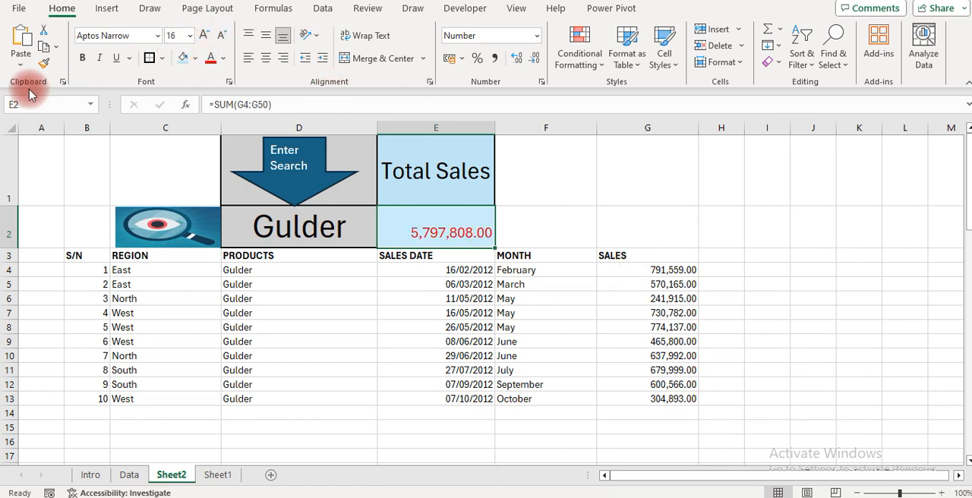
pyautogui.click(82, 61)
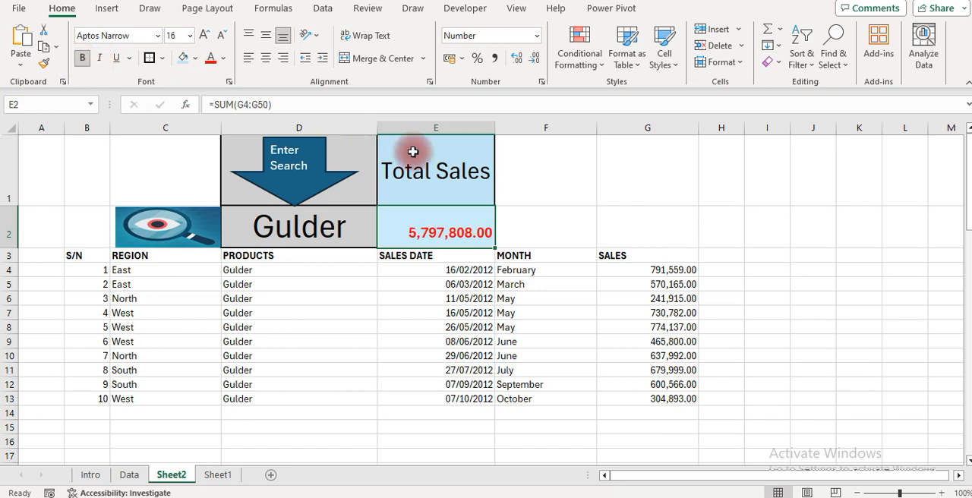
# Format cell E2 as currency with the NGN symbol and no decimal places
pyautogui.click(541, 82)
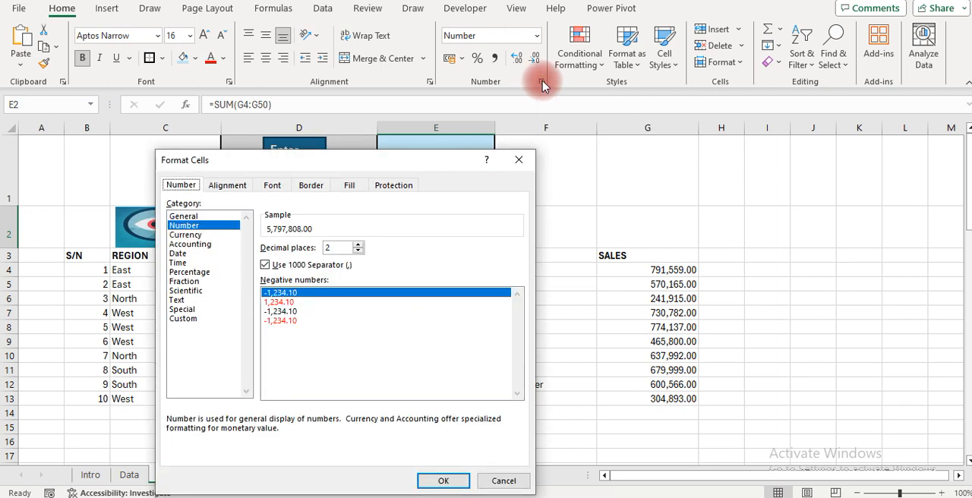
pyautogui.click(185, 234)
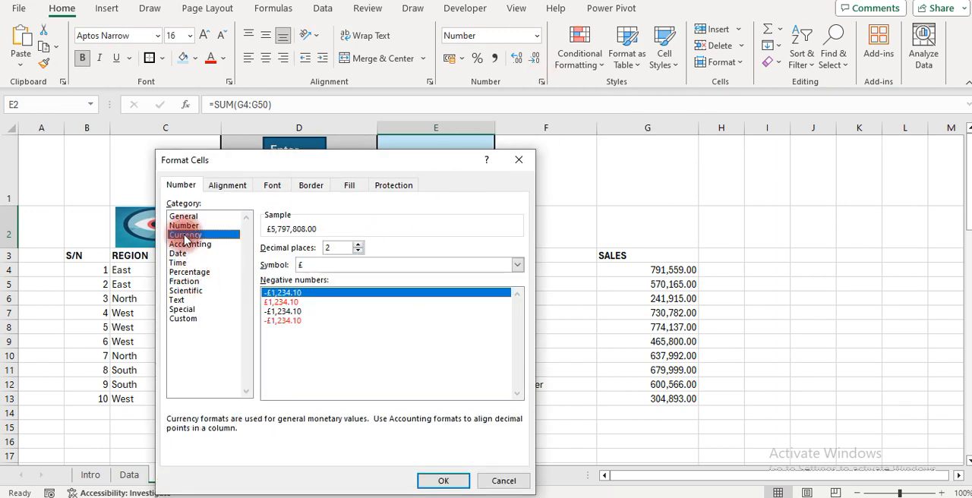
pyautogui.click(516, 266)
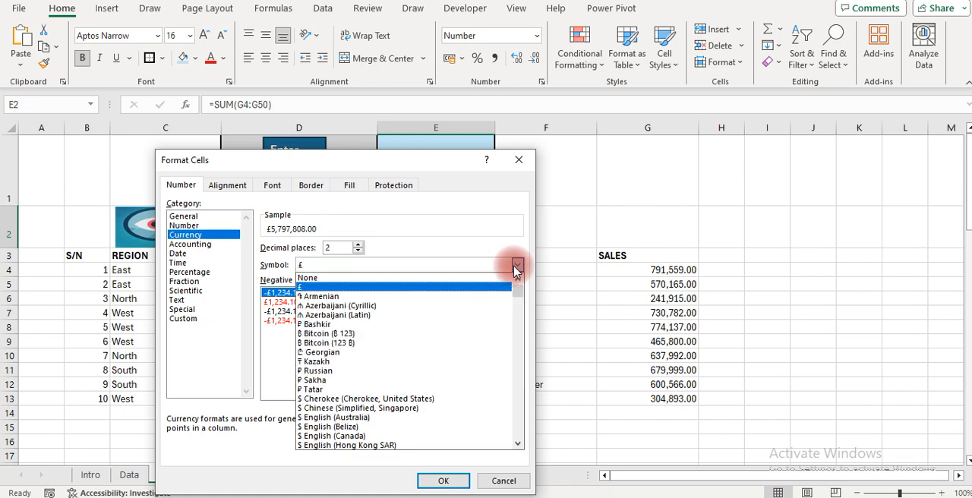
pyautogui.press('n')
pyautogui.press('g')
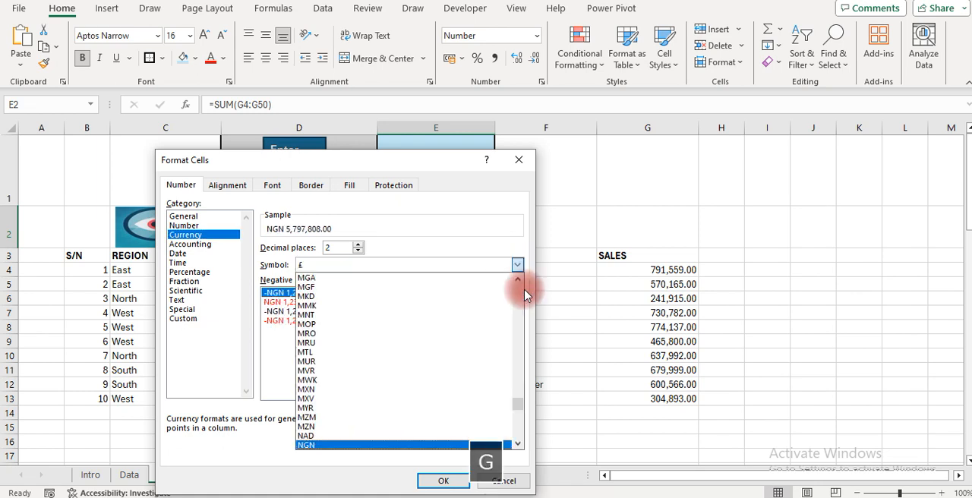
pyautogui.click(402, 445)
pyautogui.click(444, 480)
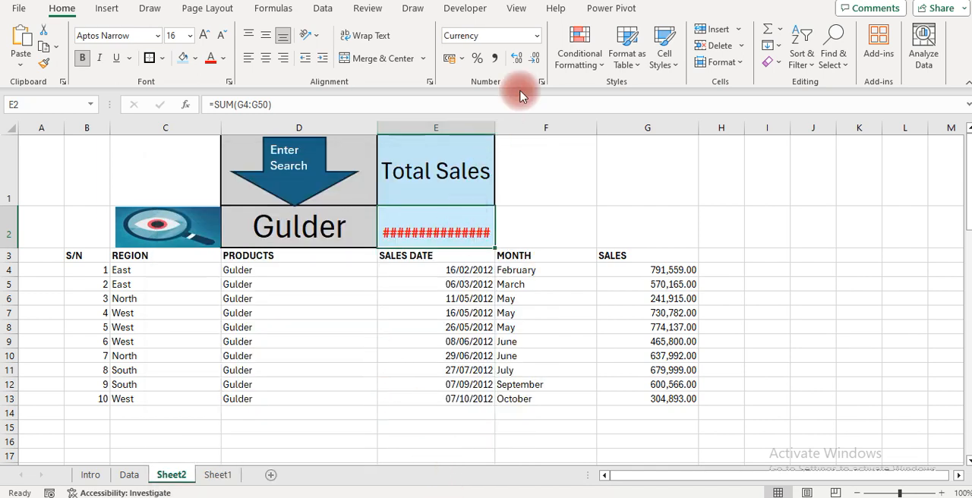
pyautogui.click(533, 61)
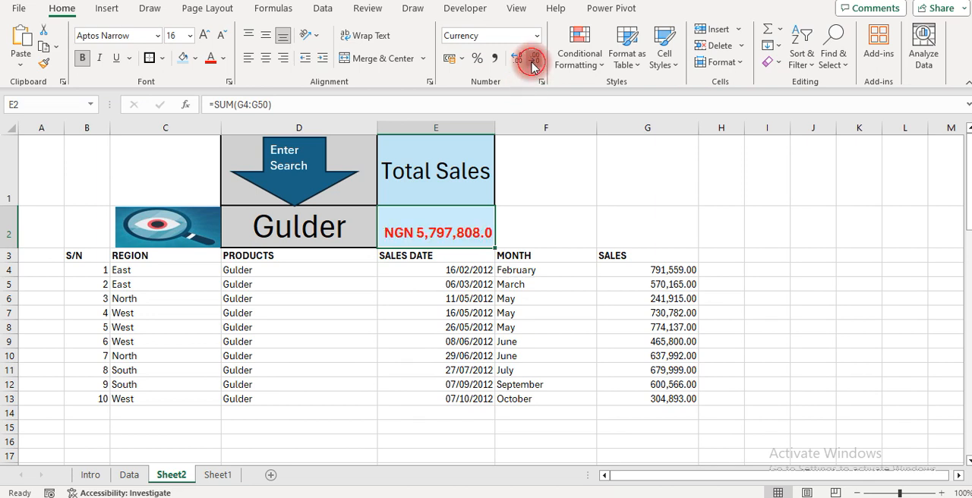
pyautogui.click(533, 62)
# Filter the sales records by the month april in search cell D2 and check the total in E2
pyautogui.click(296, 229)
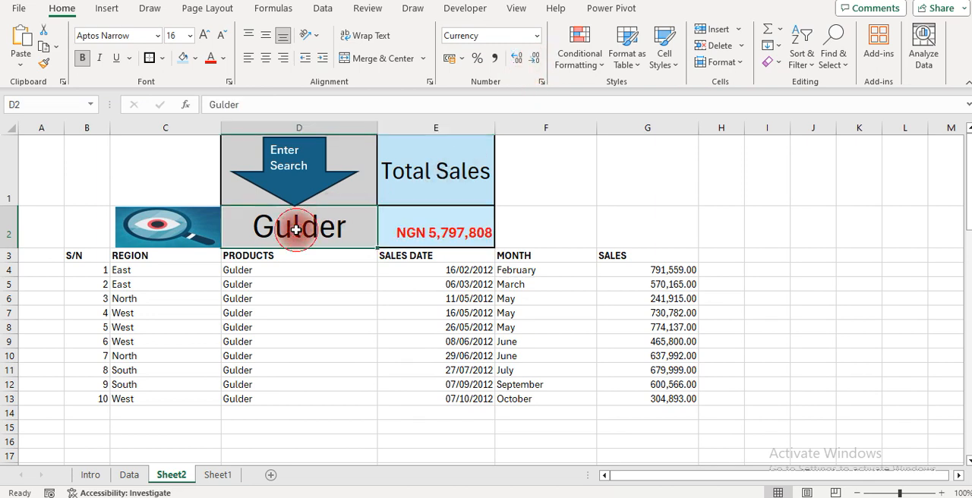
pyautogui.write('apri;l')
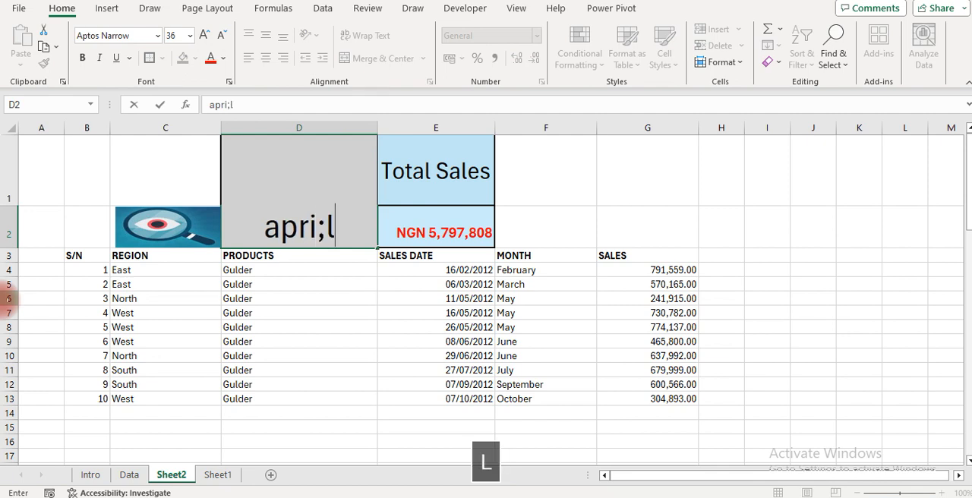
pyautogui.press('BackSpace')
pyautogui.press('BackSpace')
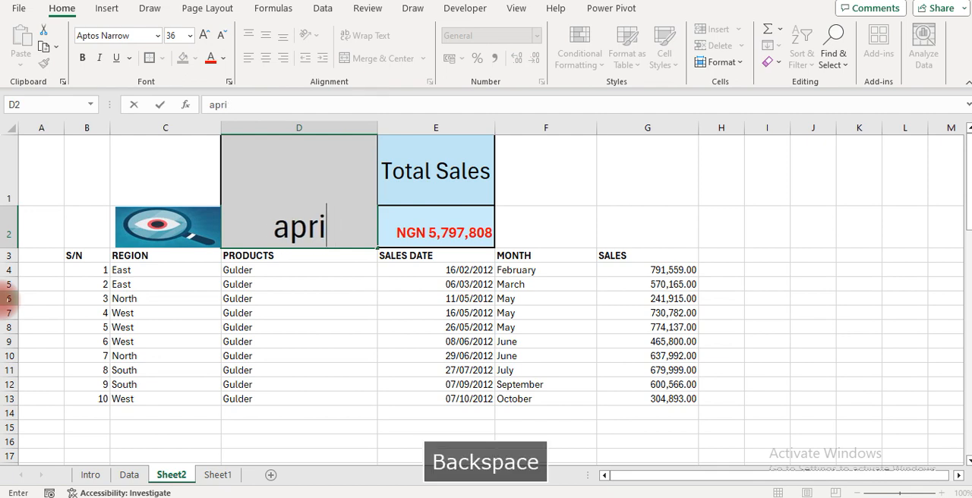
pyautogui.write('l')
pyautogui.press('Return')
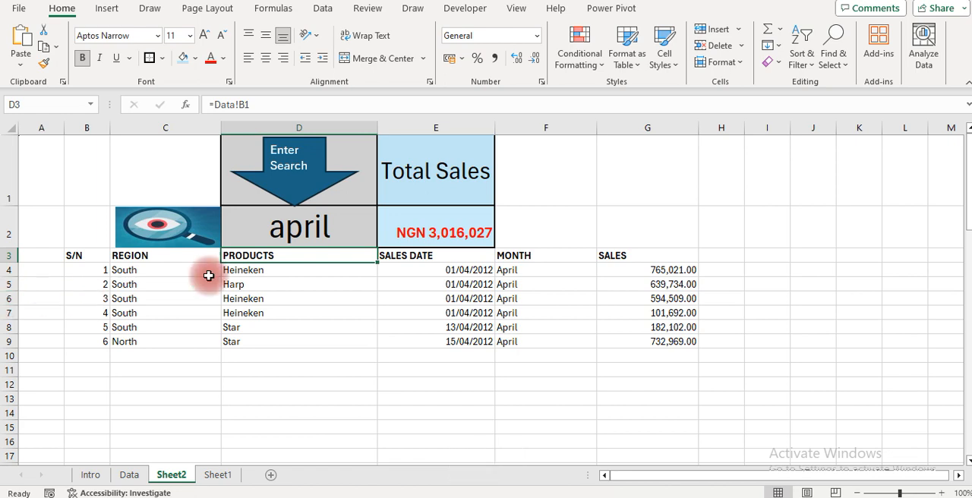
pyautogui.click(409, 237)
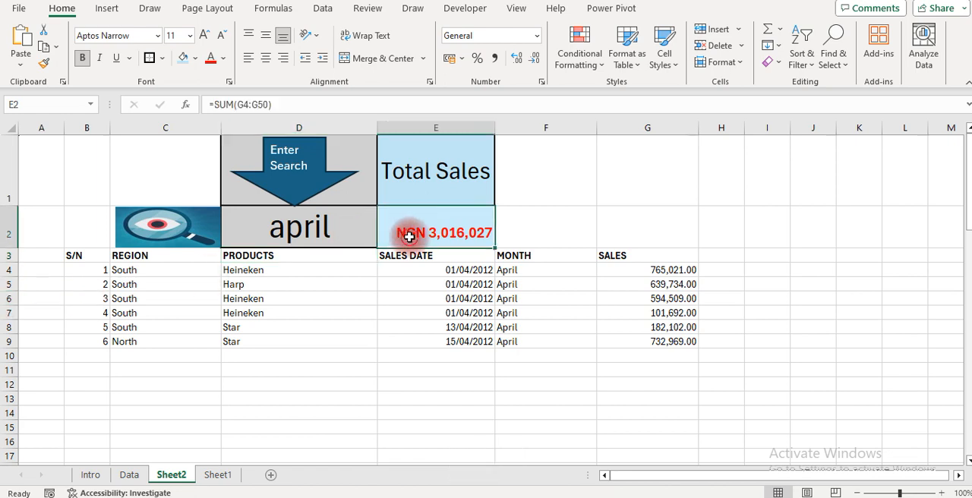
# Filter the sales records by the product star in search cell D2
pyautogui.click(297, 231)
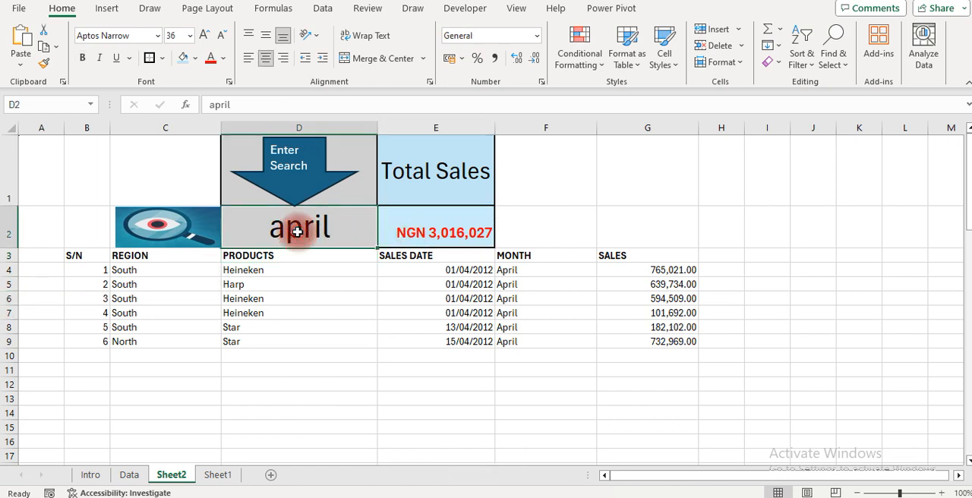
pyautogui.write('star')
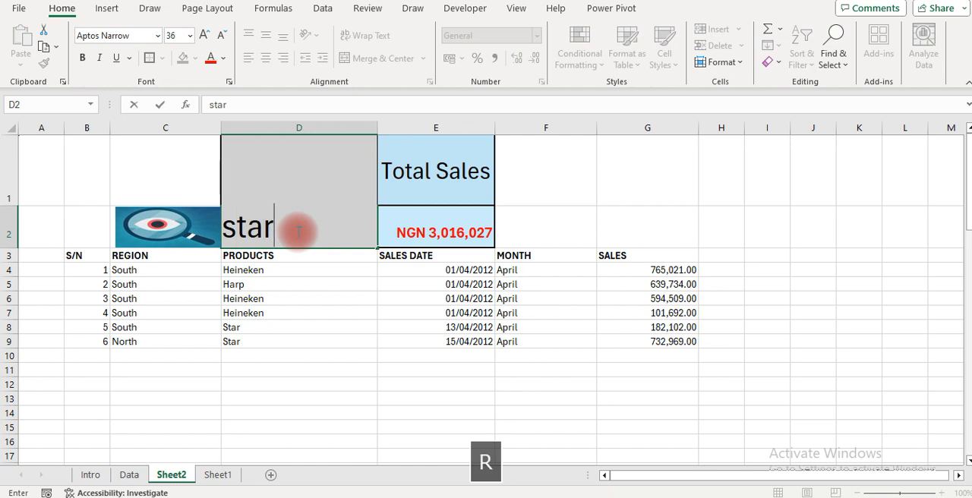
pyautogui.press('Return')
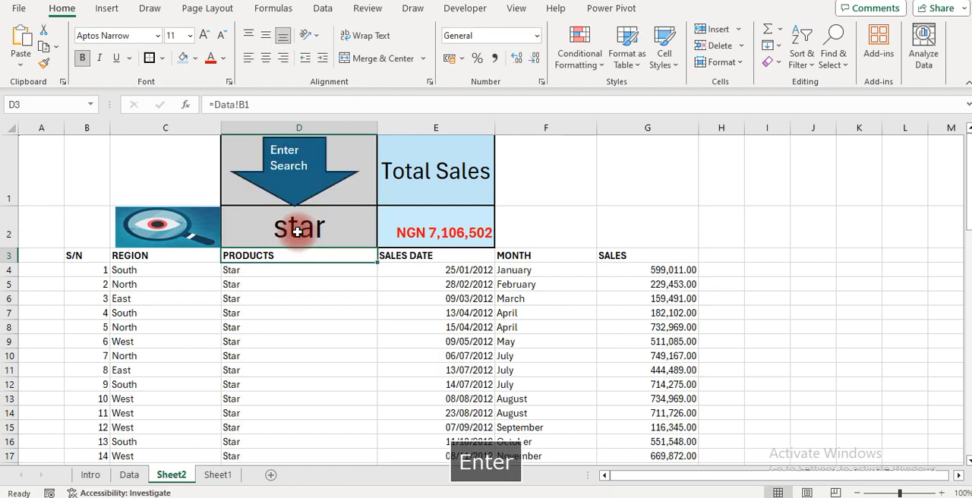
# Test search cell D2 with the product fanta and inspect the FILTER formula in cell C4
pyautogui.click(297, 231)
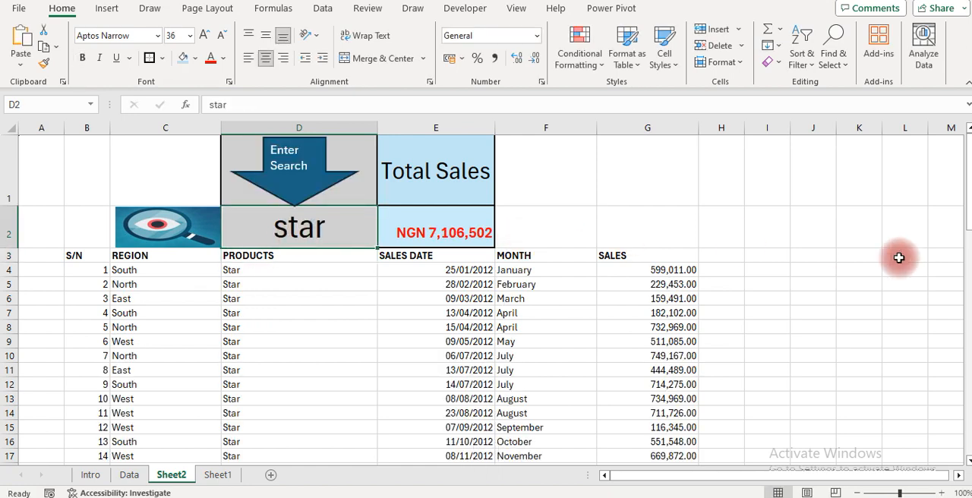
pyautogui.write('fanta')
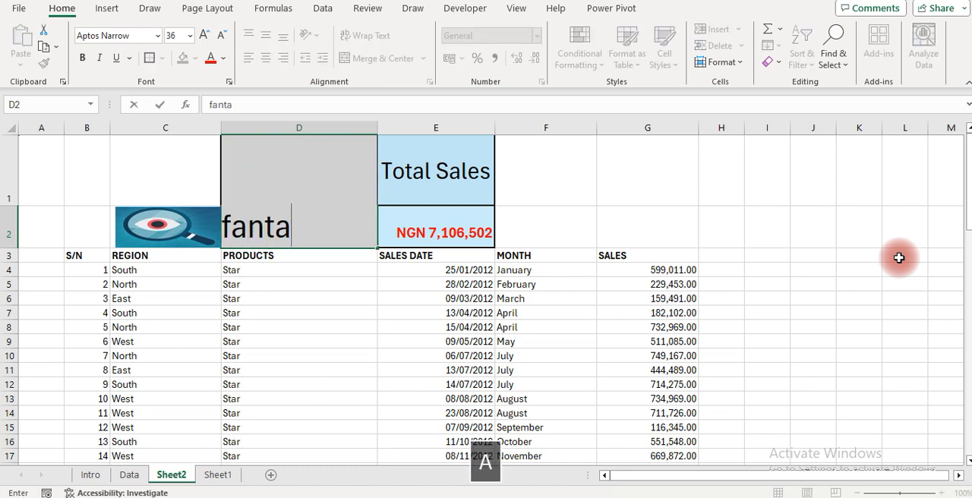
pyautogui.press('Return')
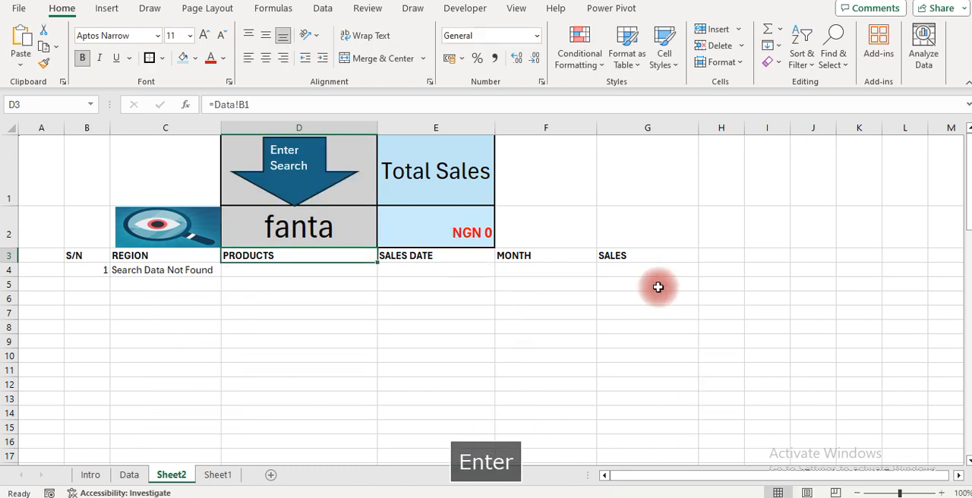
pyautogui.click(121, 279)
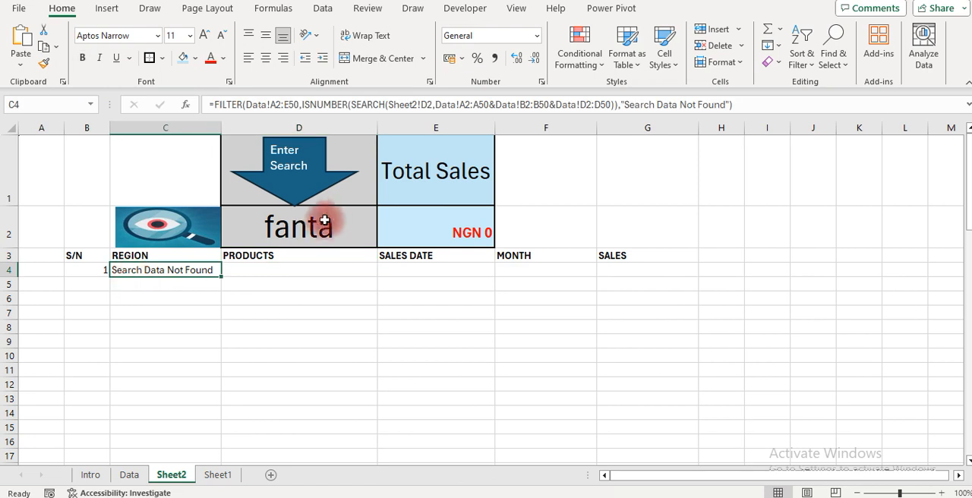
# Filter the sales records by the region south in search cell D2
pyautogui.click(314, 229)
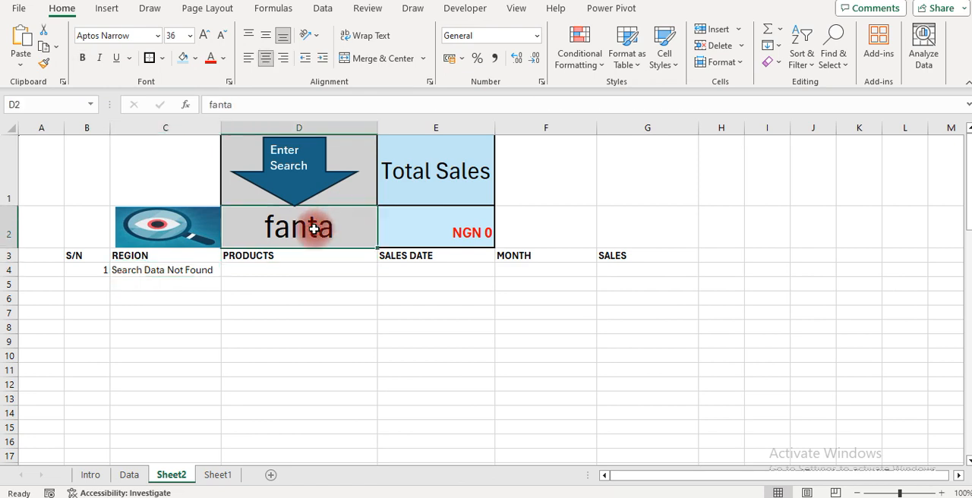
pyautogui.write('south')
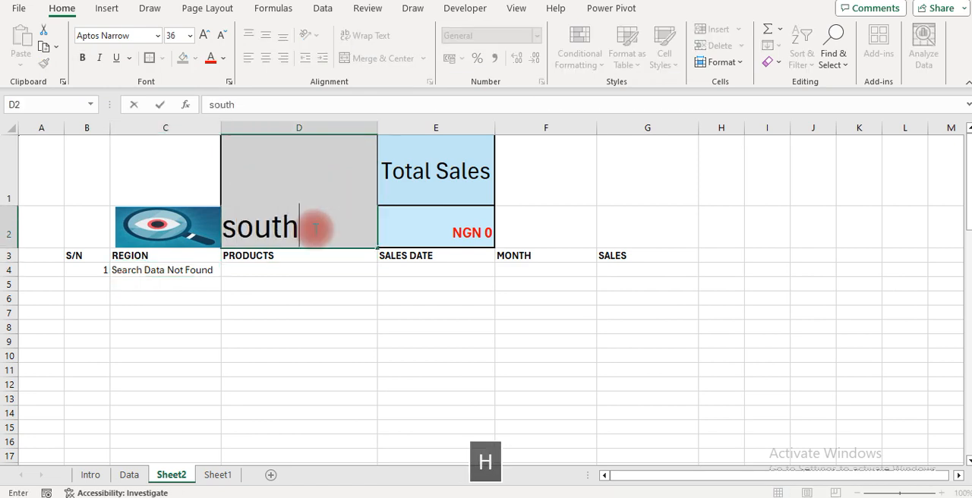
pyautogui.press('Return')
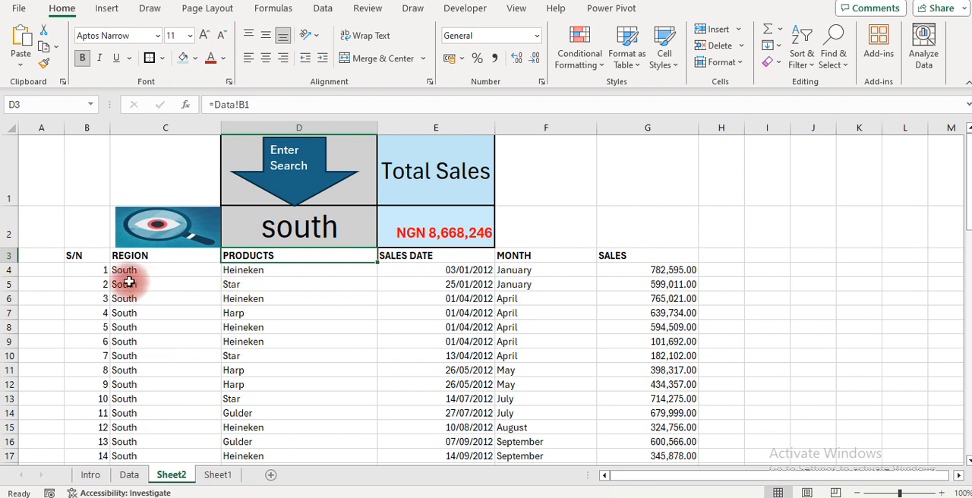
pyautogui.click(103, 274)
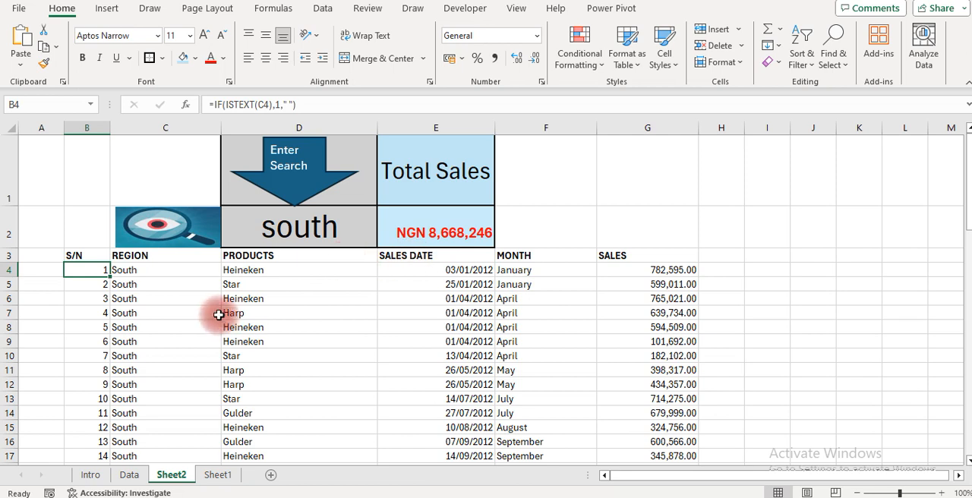
pyautogui.click(151, 277)
pyautogui.click(303, 227)
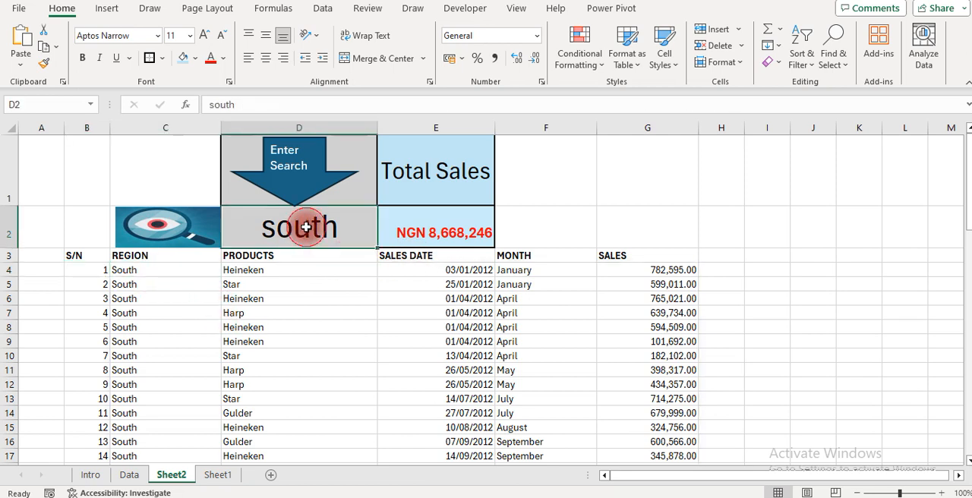
pyautogui.click(468, 261)
pyautogui.click(540, 260)
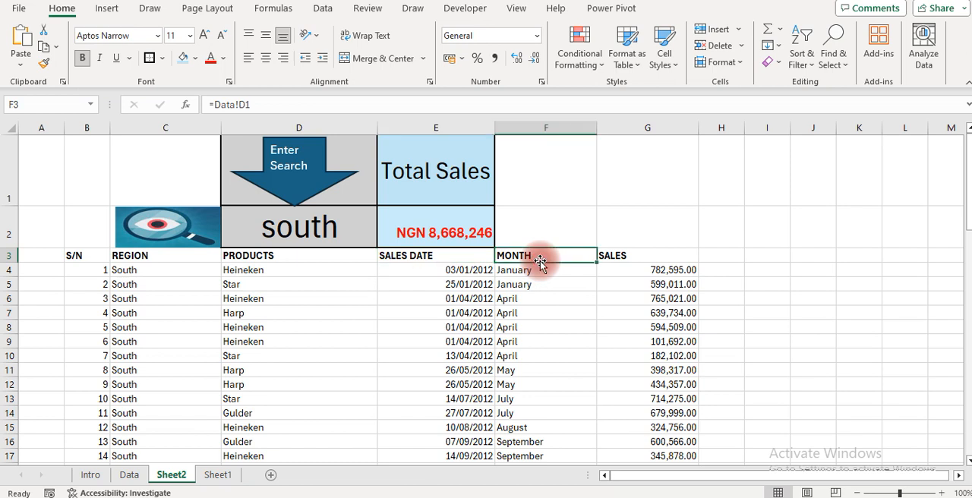
pyautogui.moveTo(245, 305); pyautogui.dragTo(210, 341)
pyautogui.click(211, 341)
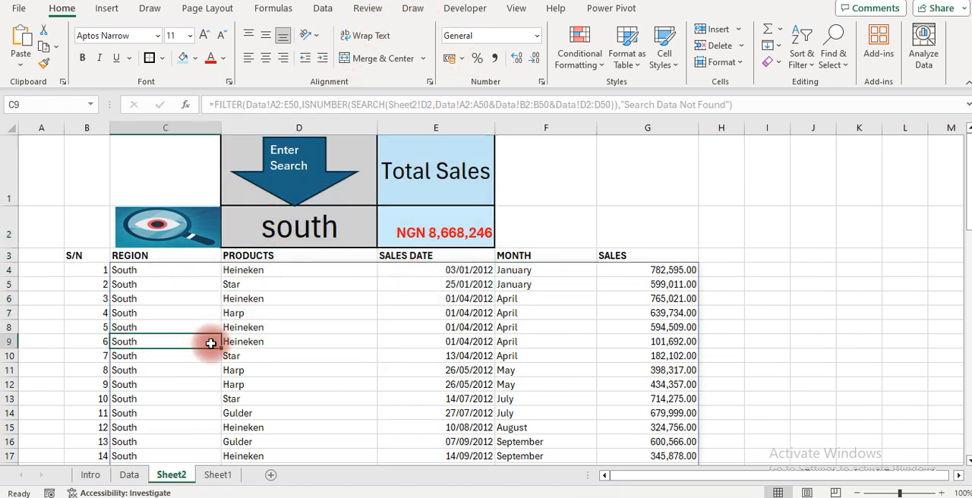
# Hide the worksheet gridlines on Sheet2
pyautogui.click(519, 9)
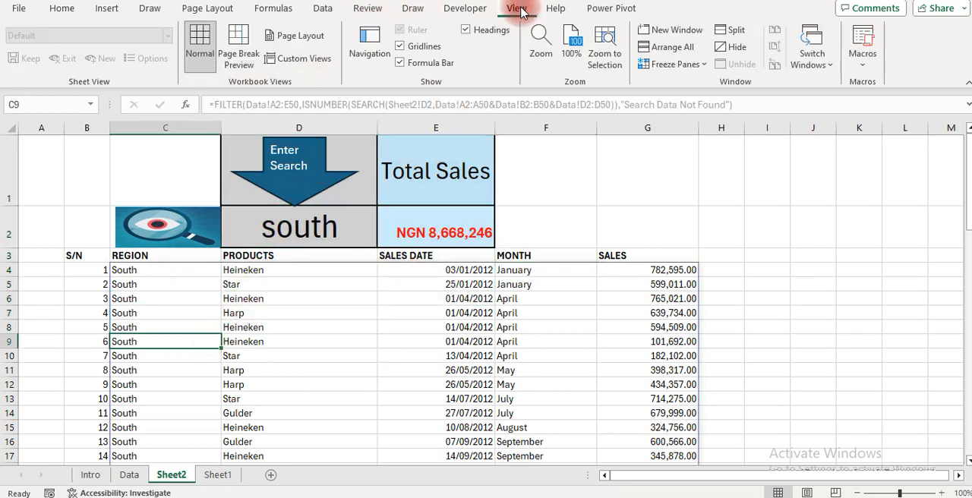
pyautogui.click(401, 47)
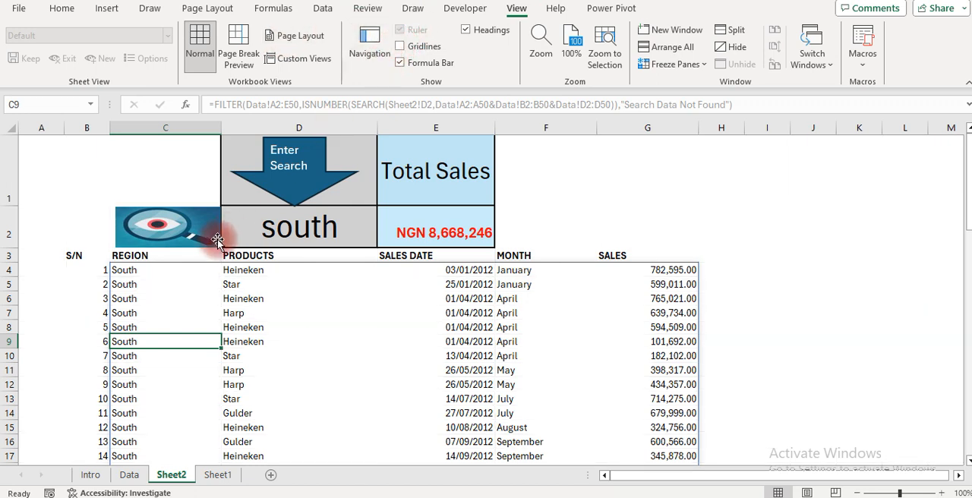
# Apply all borders to the search results table, headers included, across the range B3:G33
pyautogui.click(87, 265)
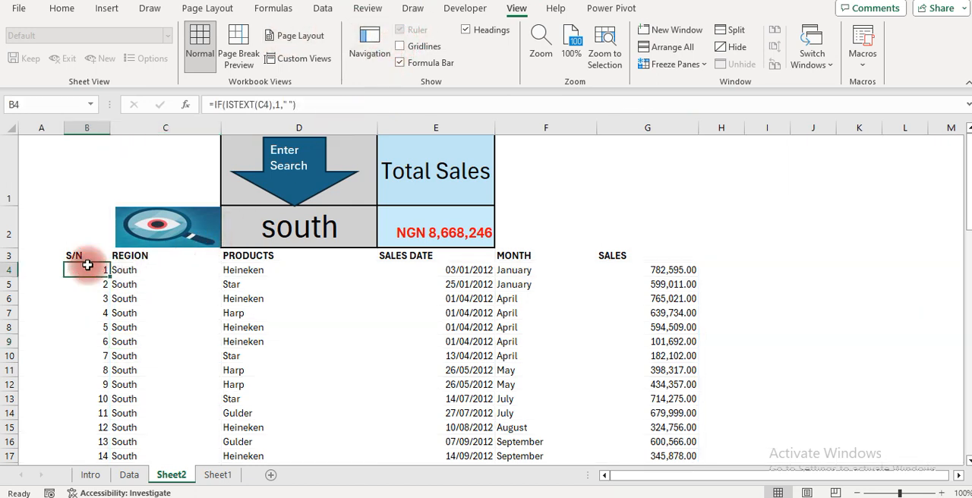
pyautogui.press('Up')
pyautogui.hotkey('shift', 'Right')
pyautogui.hotkey('shift', 'Right')
pyautogui.hotkey('shift', 'Right')
pyautogui.hotkey('shift', 'Right')
pyautogui.hotkey('shift', 'Right')
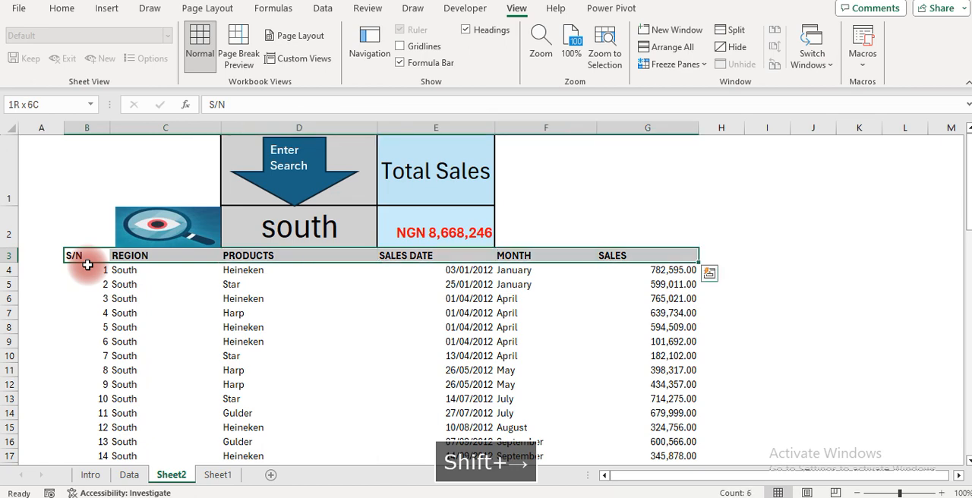
pyautogui.hotkey('shift', 'Down')
pyautogui.hotkey('shift', 'Down')
pyautogui.hotkey('shift', 'Down')
pyautogui.hotkey('shift', 'Down')
pyautogui.hotkey('shift', 'Down')
pyautogui.hotkey('shift', 'Down')
pyautogui.hotkey('shift', 'Down')
pyautogui.hotkey('shift', 'Down')
pyautogui.hotkey('shift', 'Down')
pyautogui.hotkey('shift', 'Down')
pyautogui.hotkey('shift', 'Down')
pyautogui.hotkey('shift', 'Down')
pyautogui.hotkey('shift', 'Down')
pyautogui.hotkey('shift', 'Down')
pyautogui.hotkey('shift', 'Down')
pyautogui.hotkey('shift', 'Down')
pyautogui.hotkey('shift', 'Down')
pyautogui.hotkey('shift', 'Down')
pyautogui.hotkey('shift', 'Down')
pyautogui.hotkey('shift', 'Down')
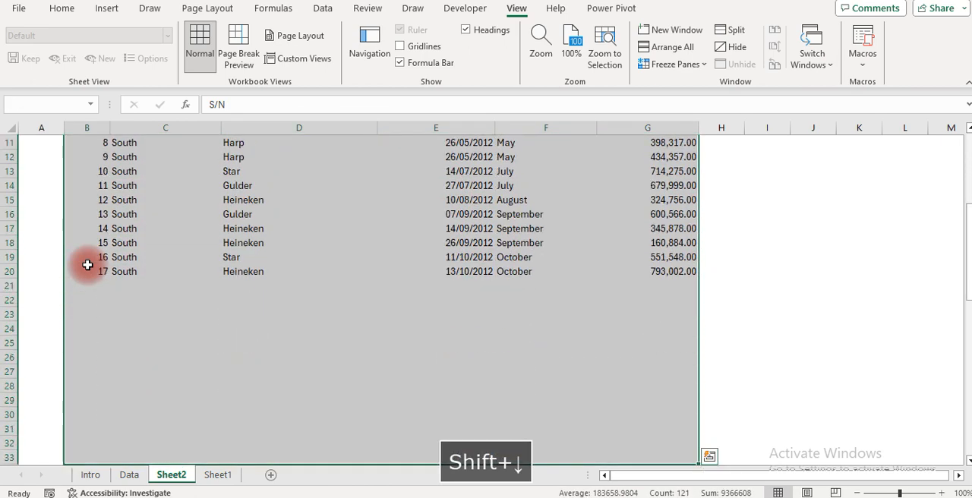
pyautogui.click(62, 9)
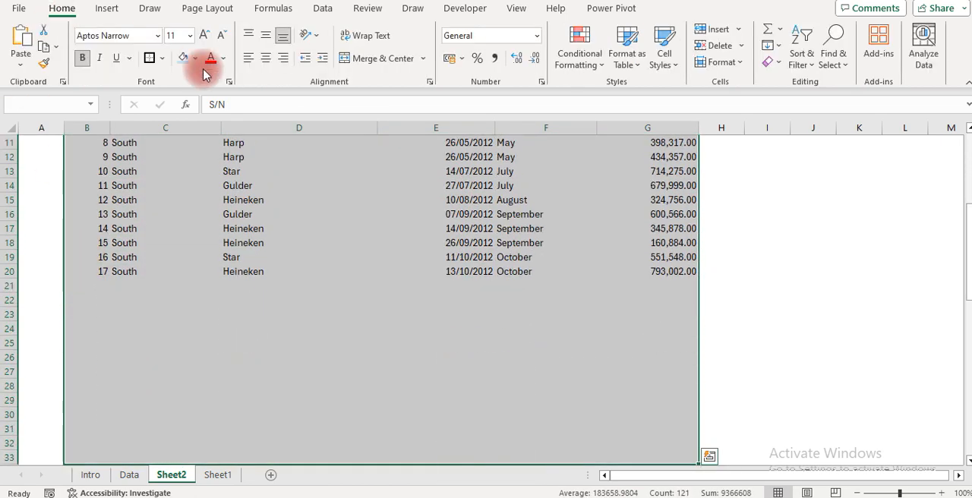
pyautogui.click(161, 60)
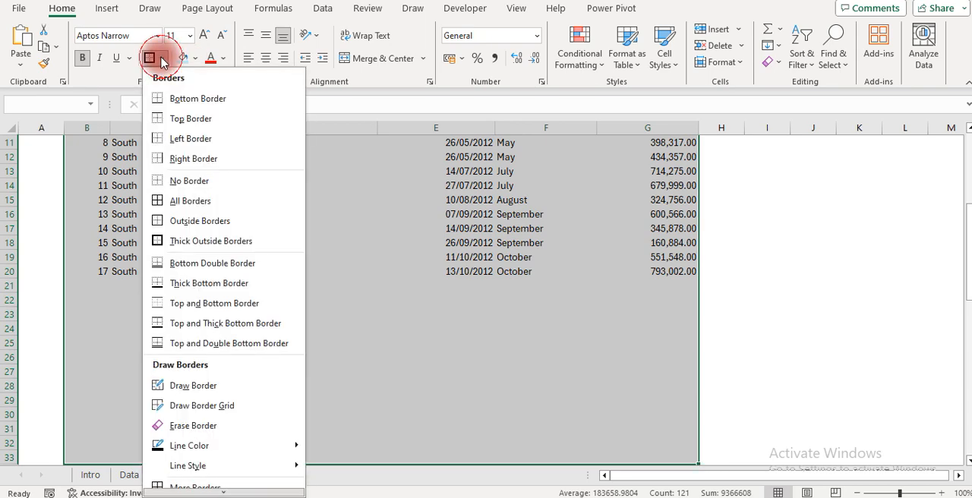
pyautogui.click(167, 199)
pyautogui.click(265, 302)
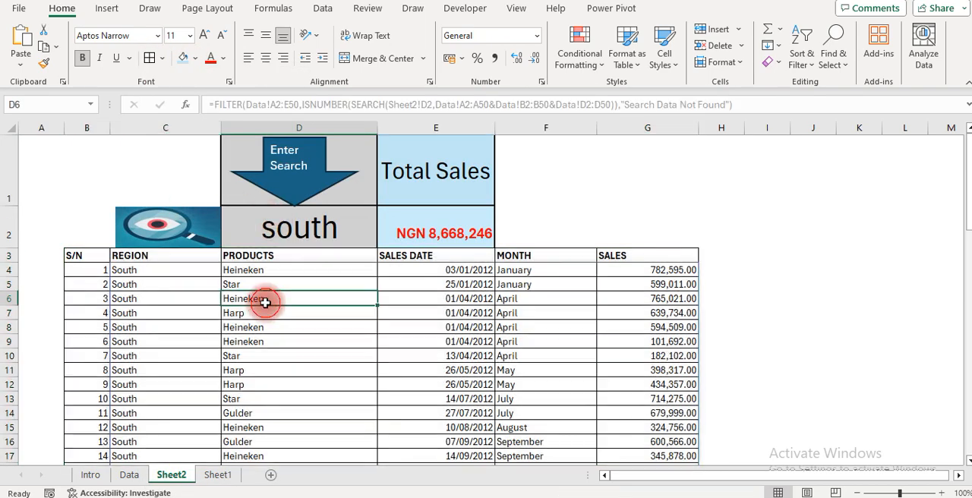
pyautogui.press('Down')
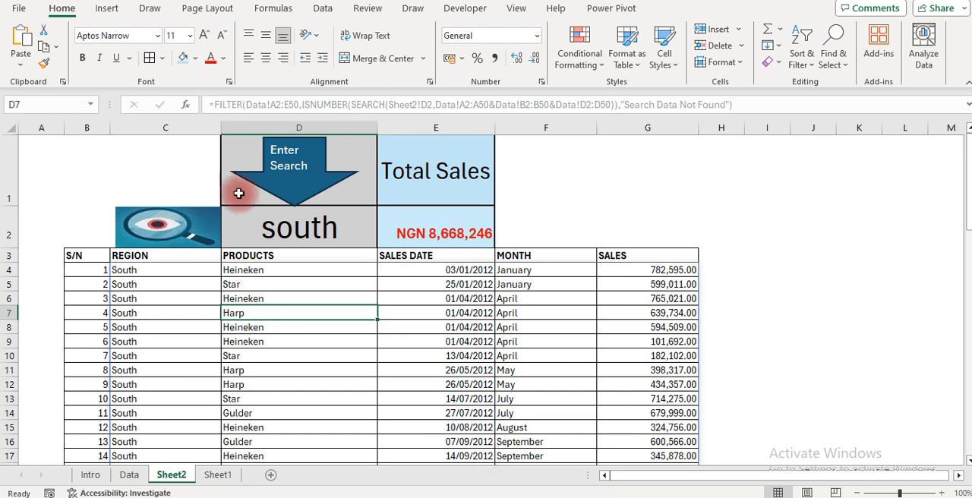
# Filter the sales records by the product heineken in search cell D2
pyautogui.click(277, 237)
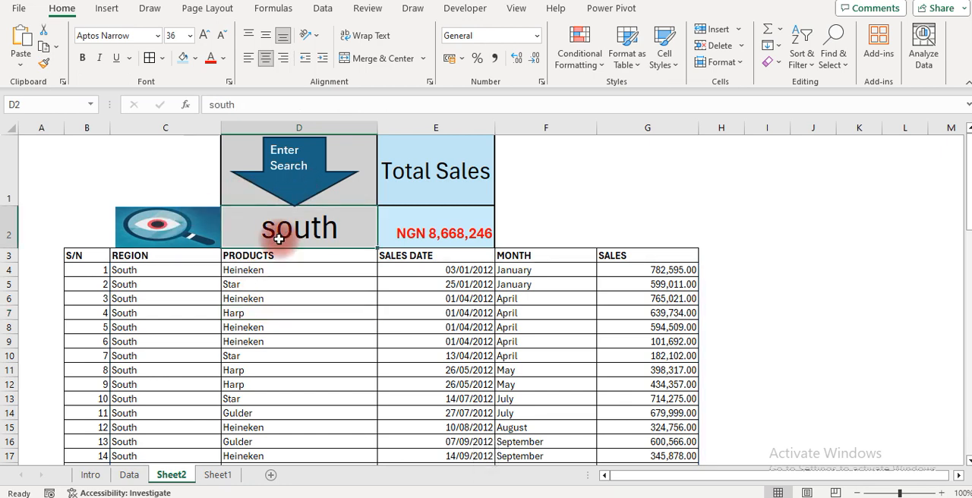
pyautogui.write('heineken')
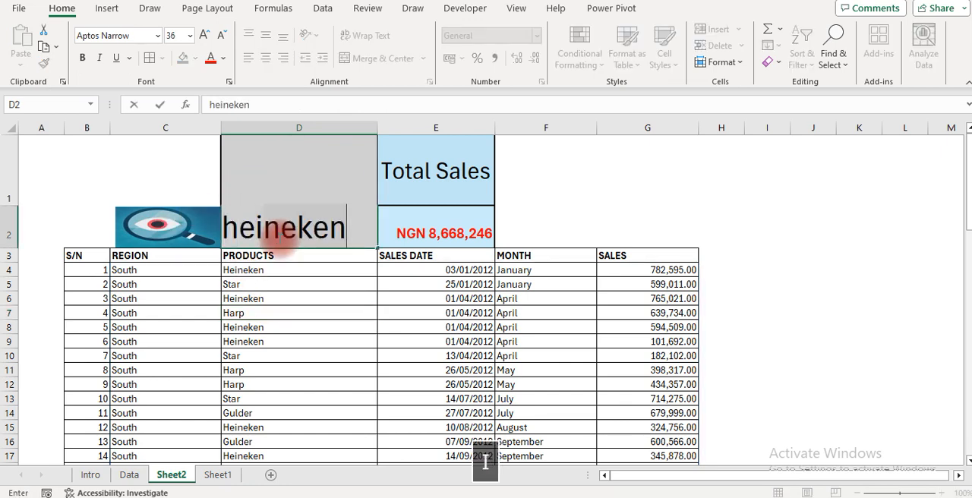
pyautogui.write('neken')
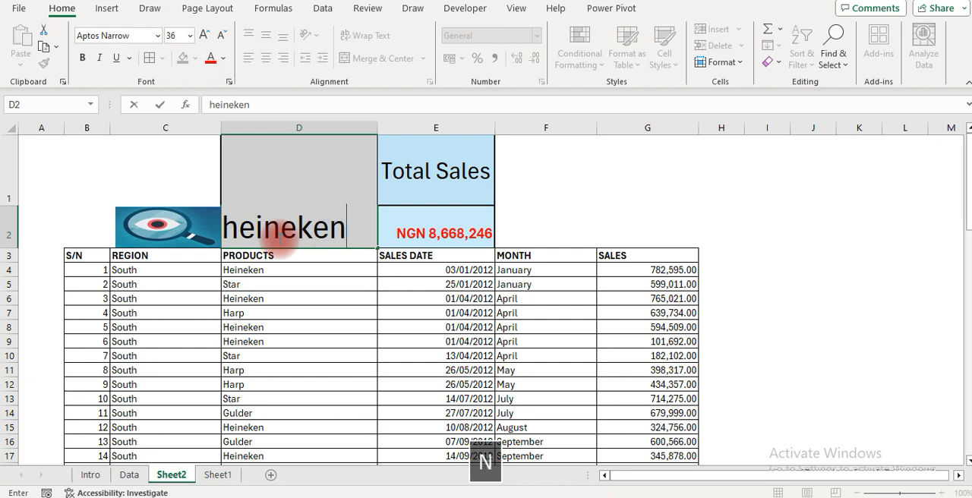
pyautogui.press('Return')
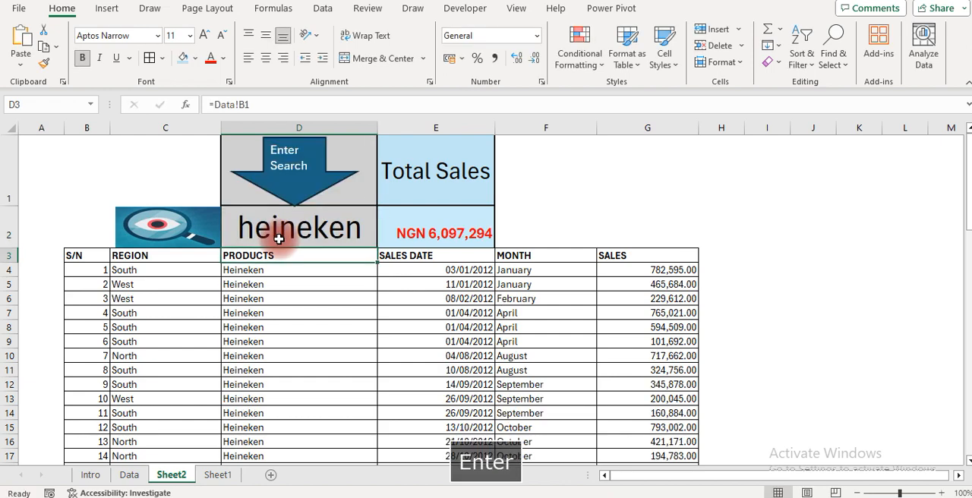
# Filter the sales records by the region east in search cell D2
pyautogui.press('Up')
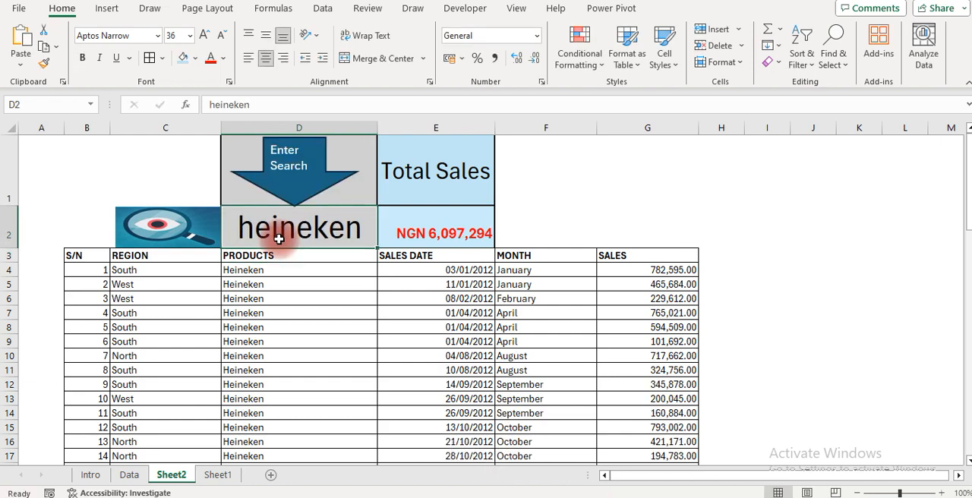
pyautogui.write('east')
pyautogui.press('Return')
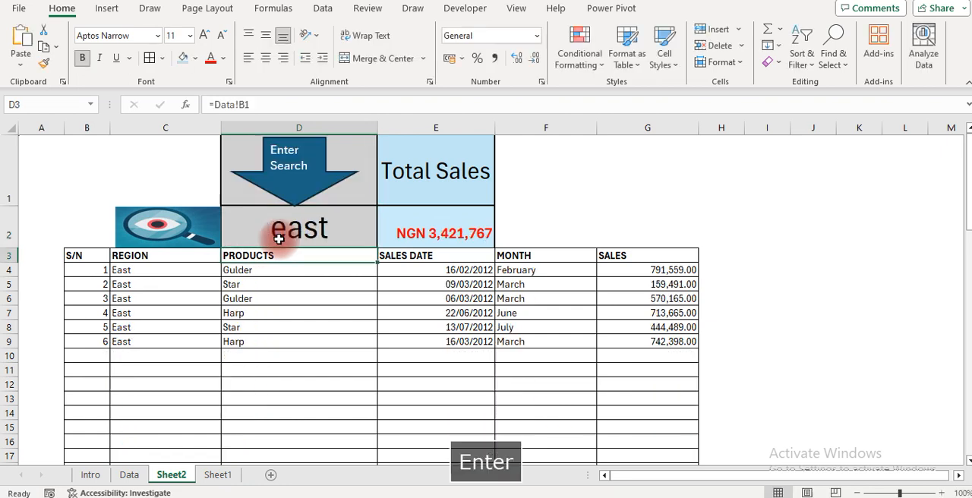
pyautogui.press('Up')
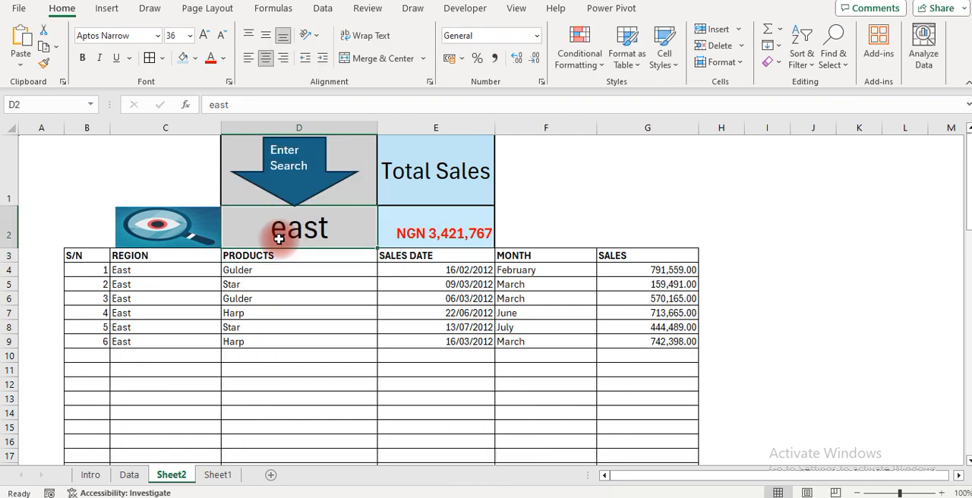